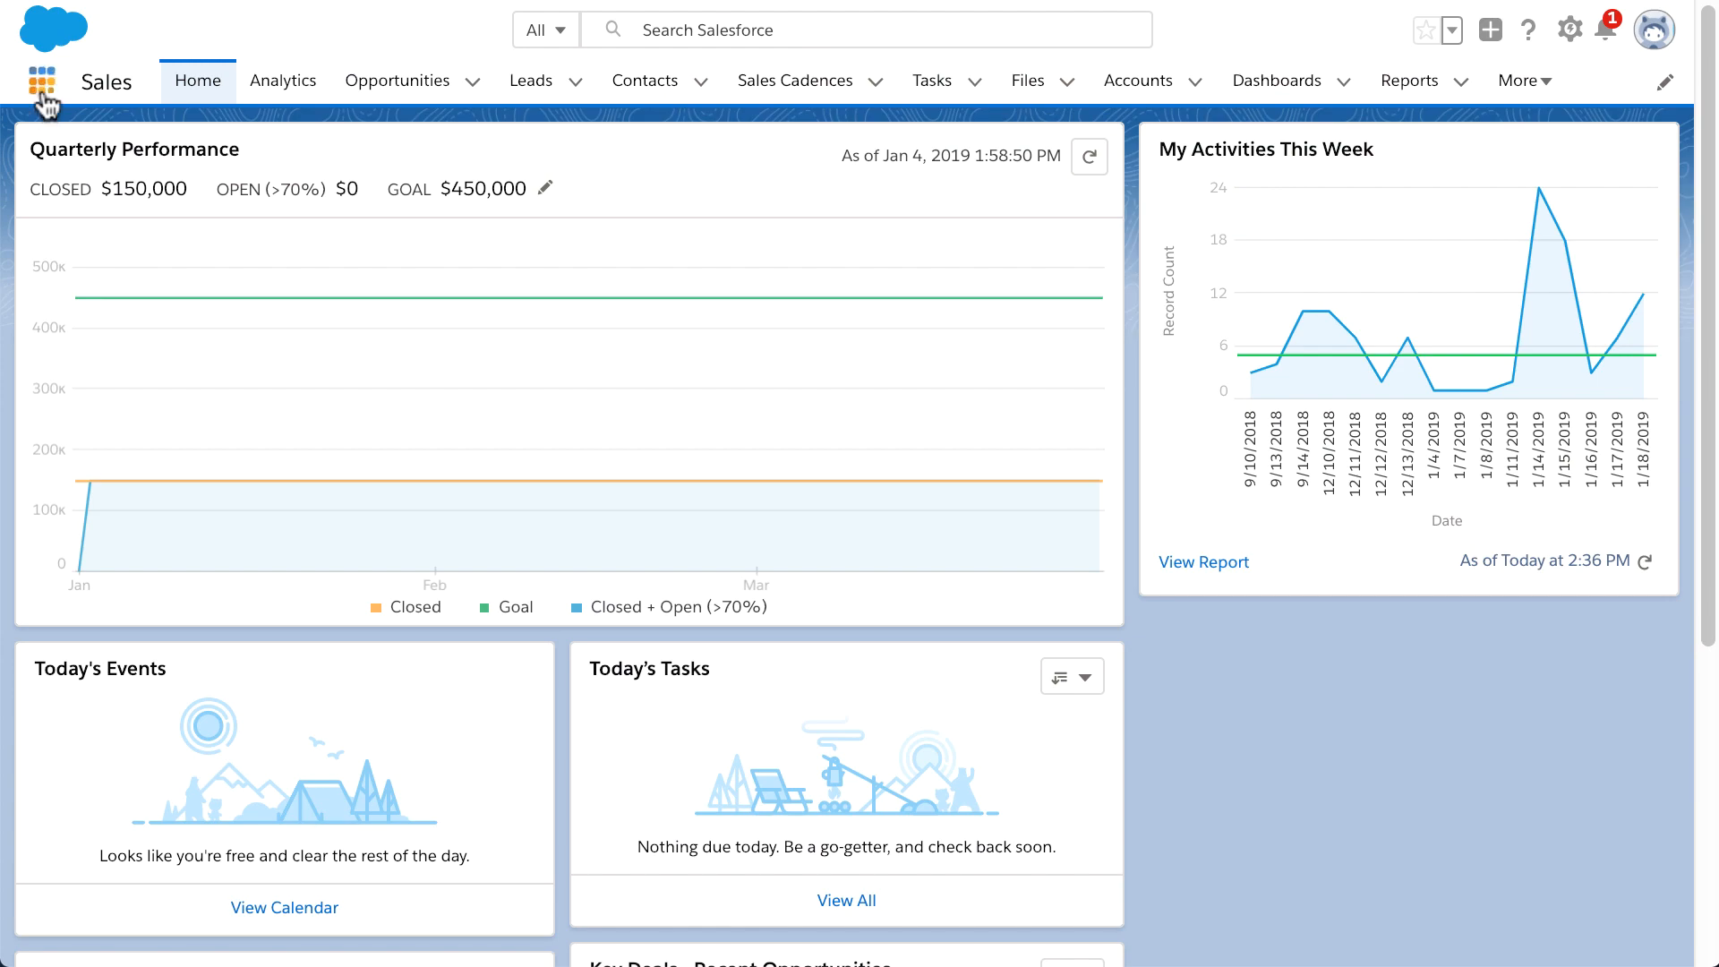
Step: Switch from the App Launcher to the High Velocity Sales app
{"action": "left_click", "coordinate": [41, 89]}
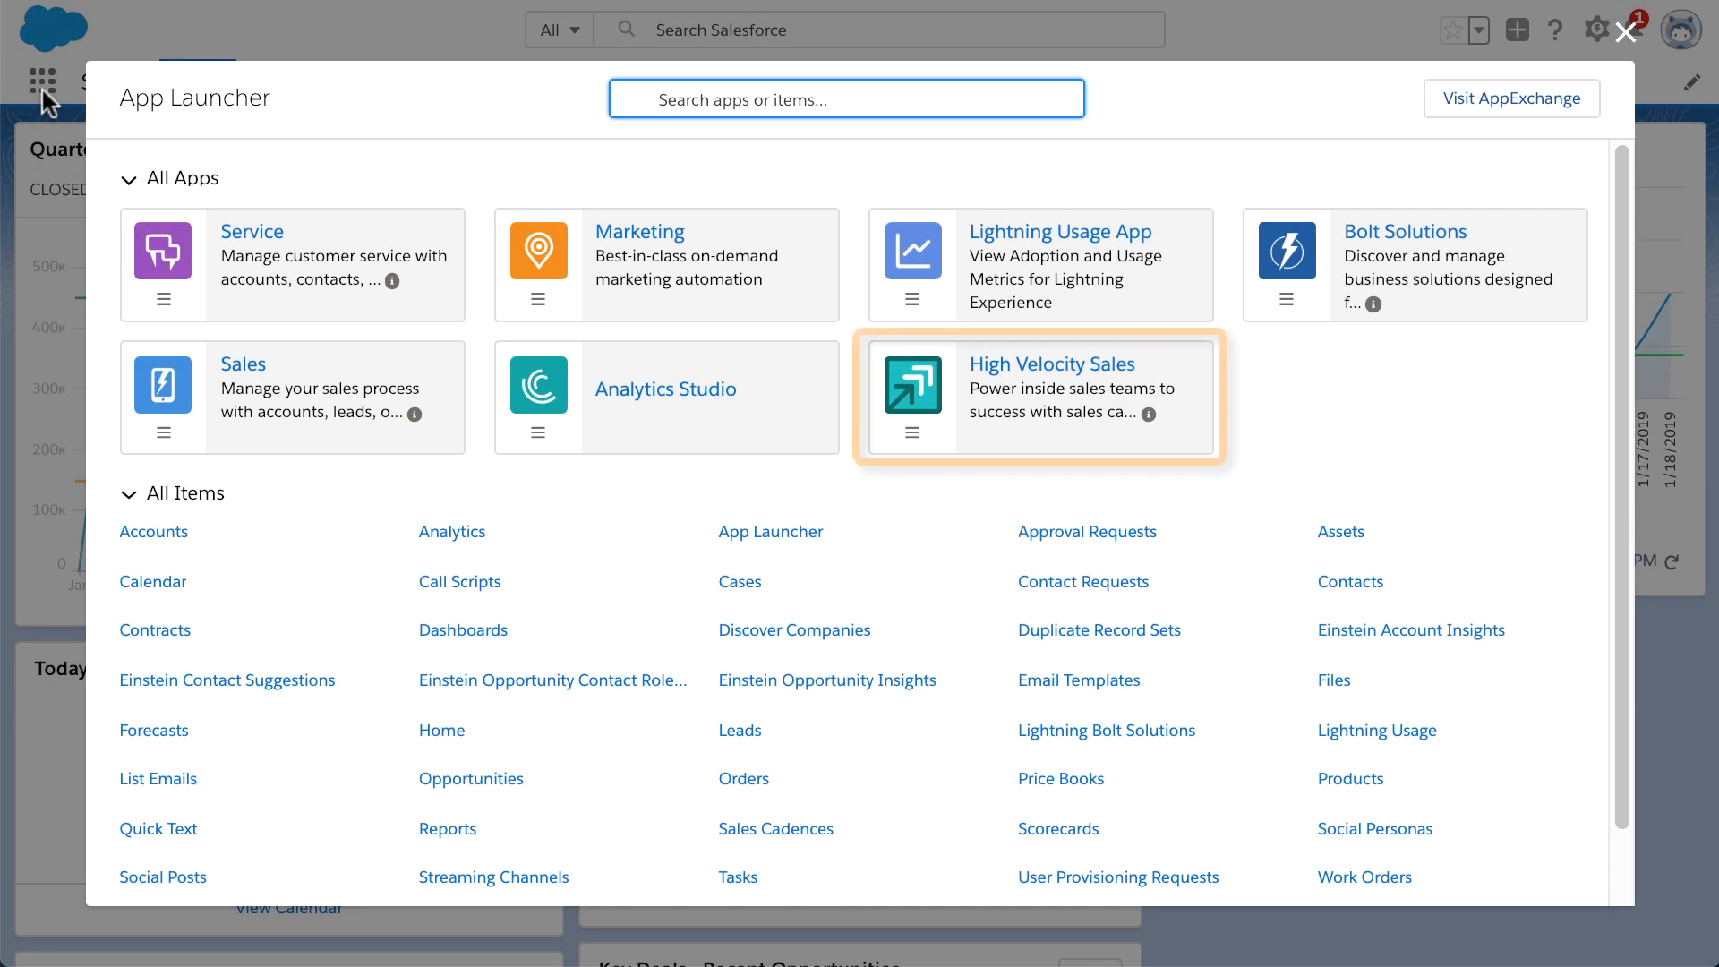
{"action": "left_click", "coordinate": [1078, 369]}
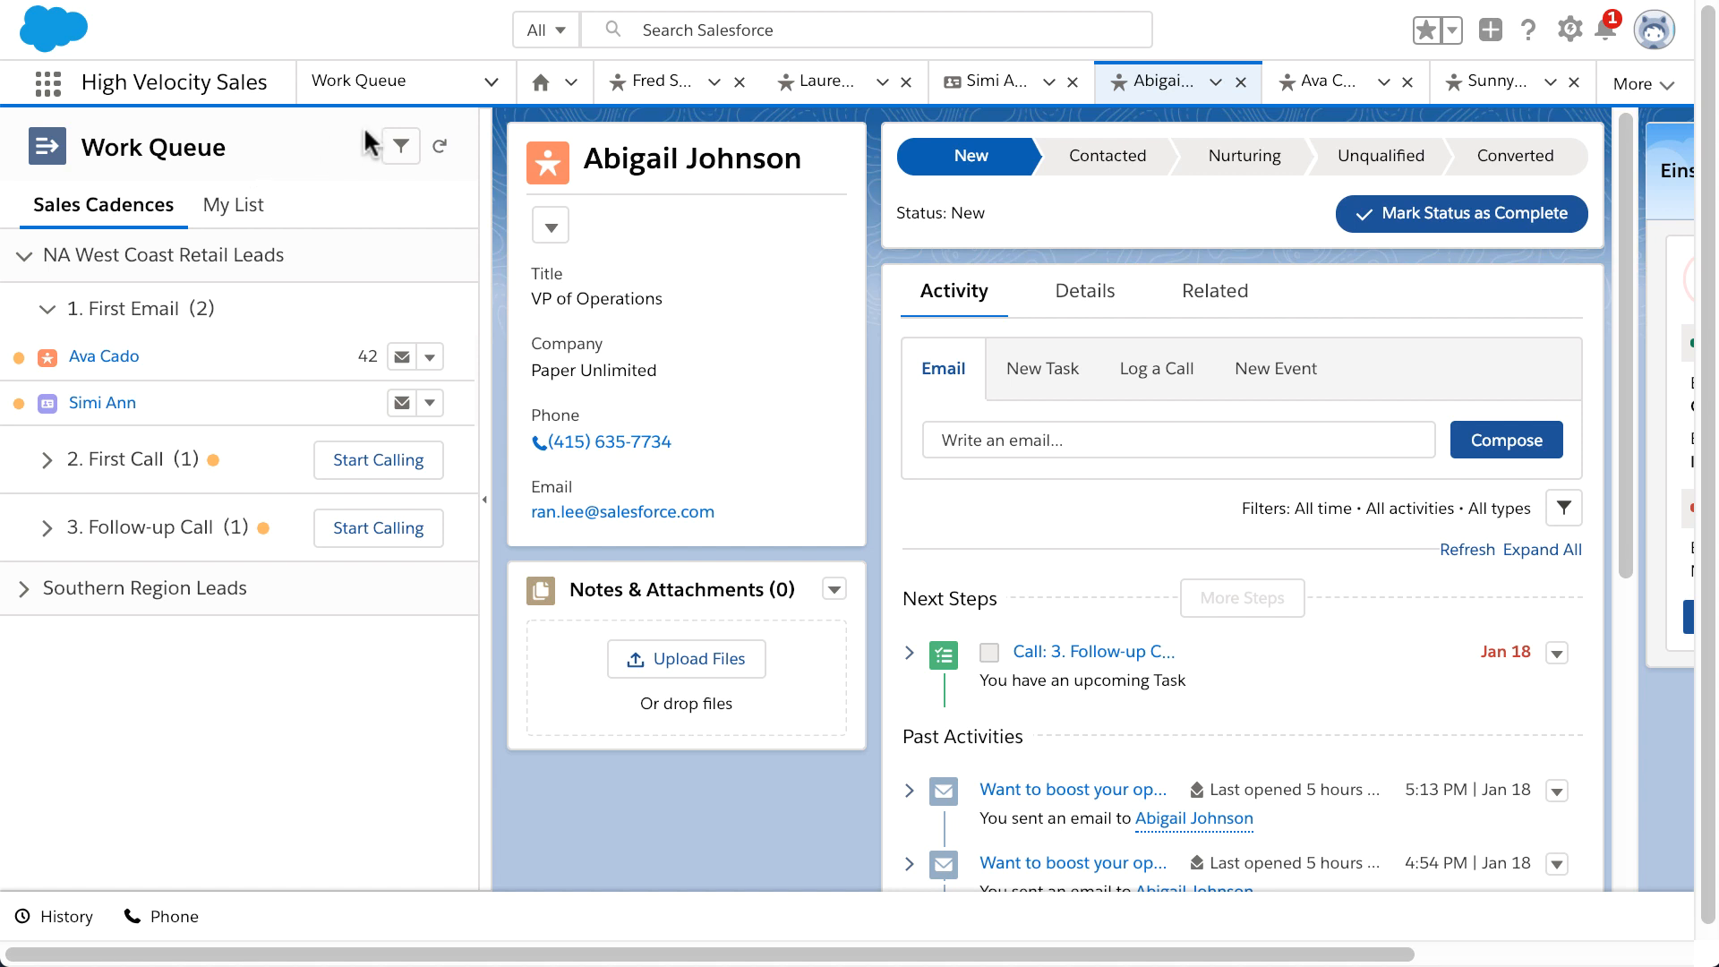
Step: Create the sales cadence 'NA Central Retail Leads' described 'Sales outreach for retail leads in North America'
{"action": "left_click", "coordinate": [491, 83]}
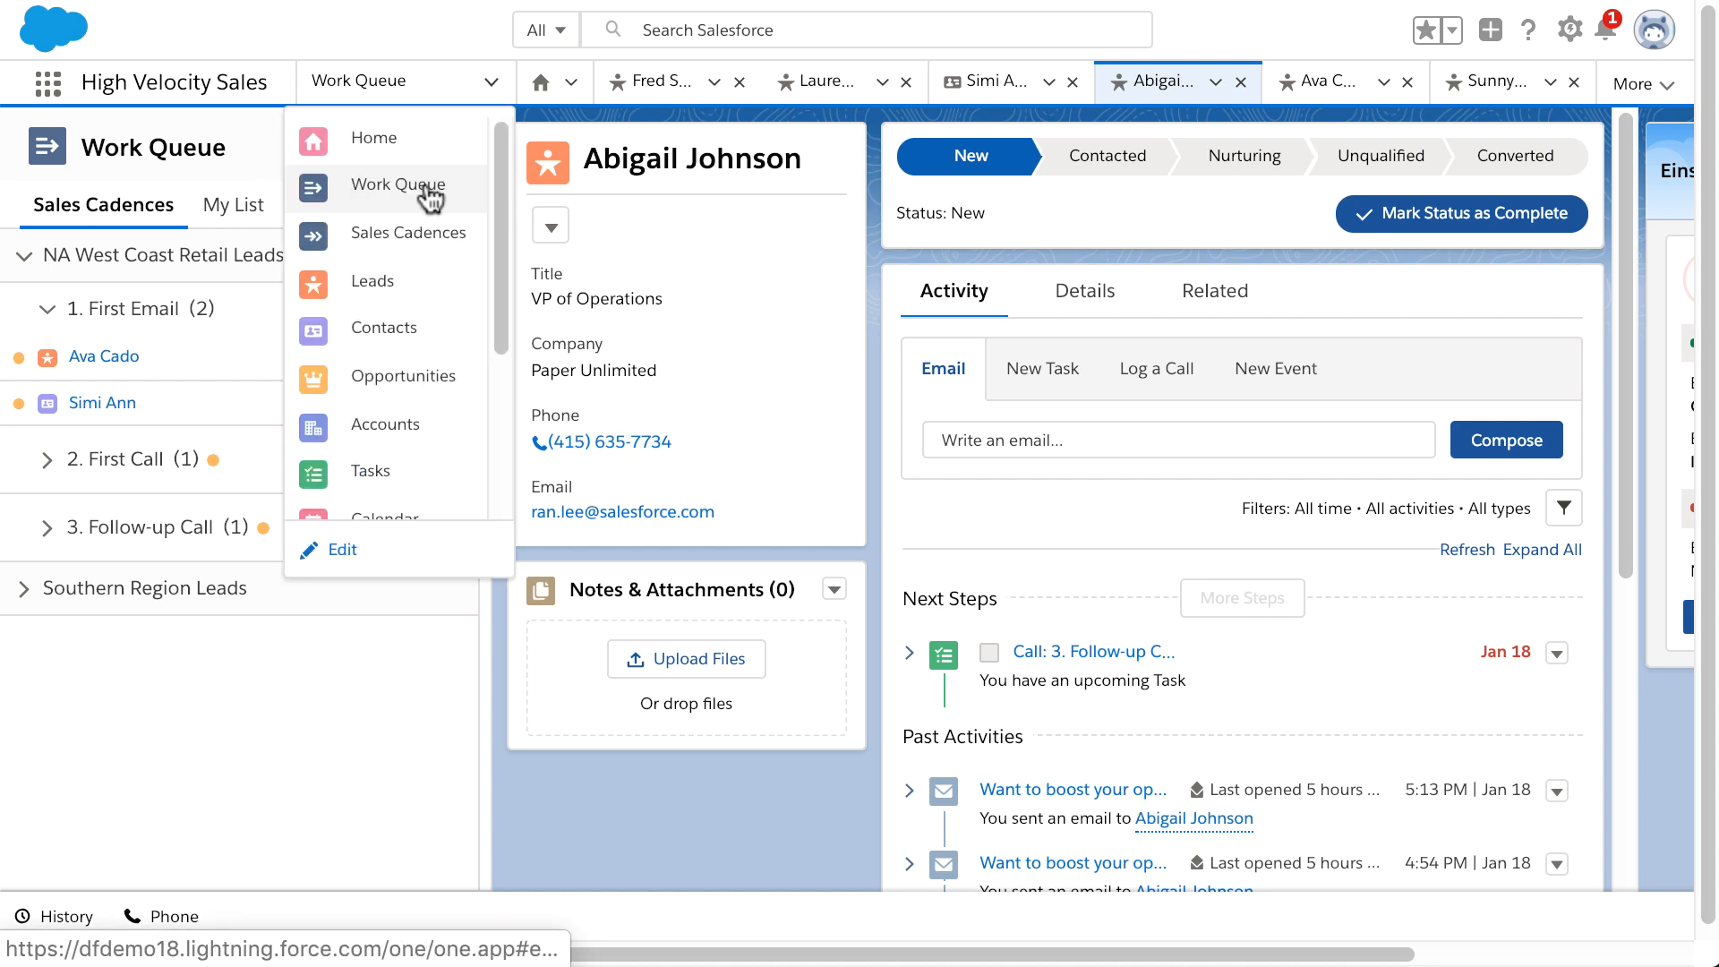
{"action": "left_click", "coordinate": [441, 236]}
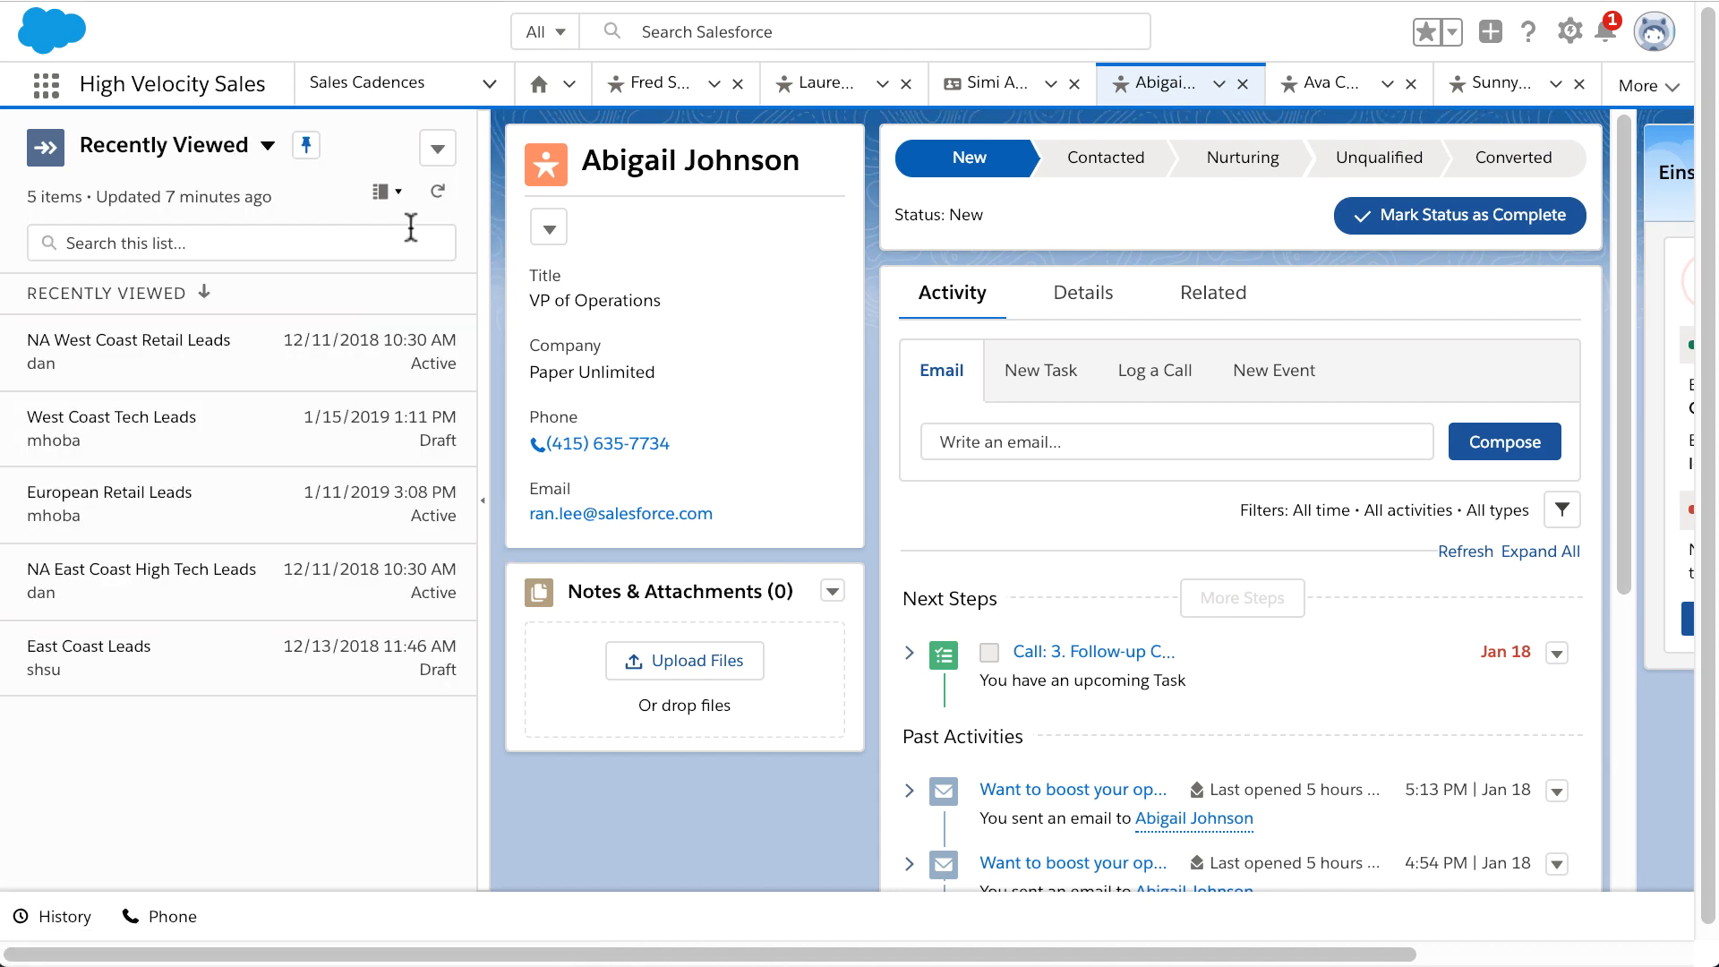
{"action": "left_click", "coordinate": [445, 157]}
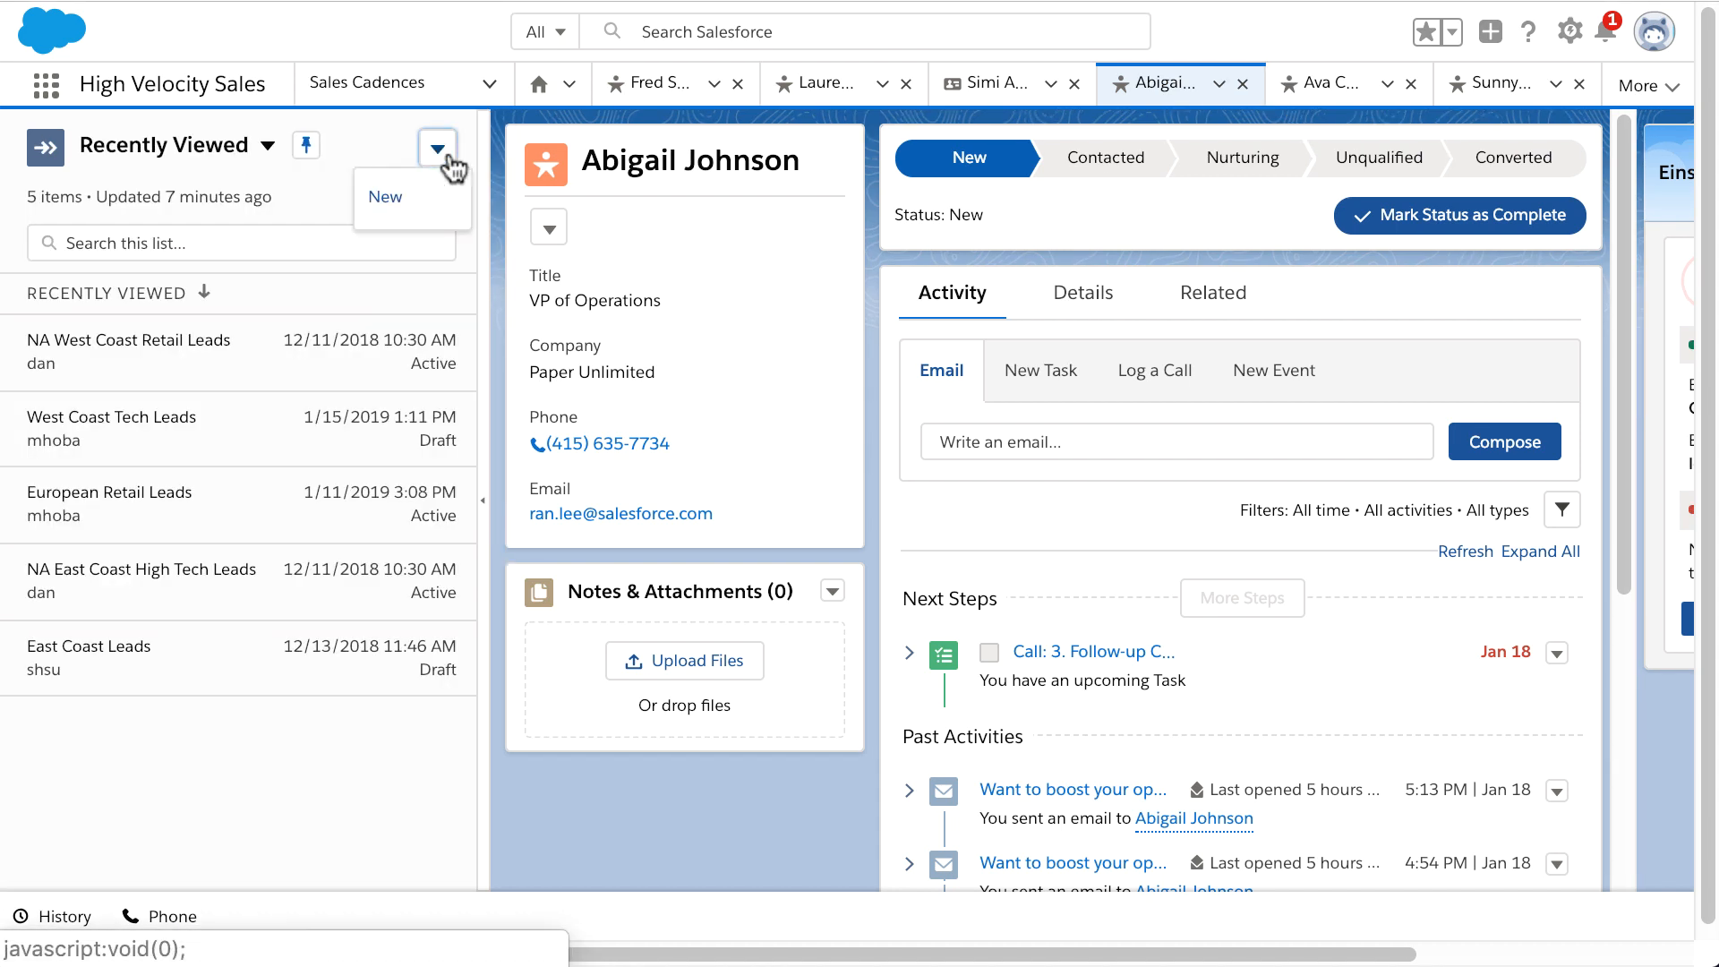
{"action": "left_click", "coordinate": [414, 205]}
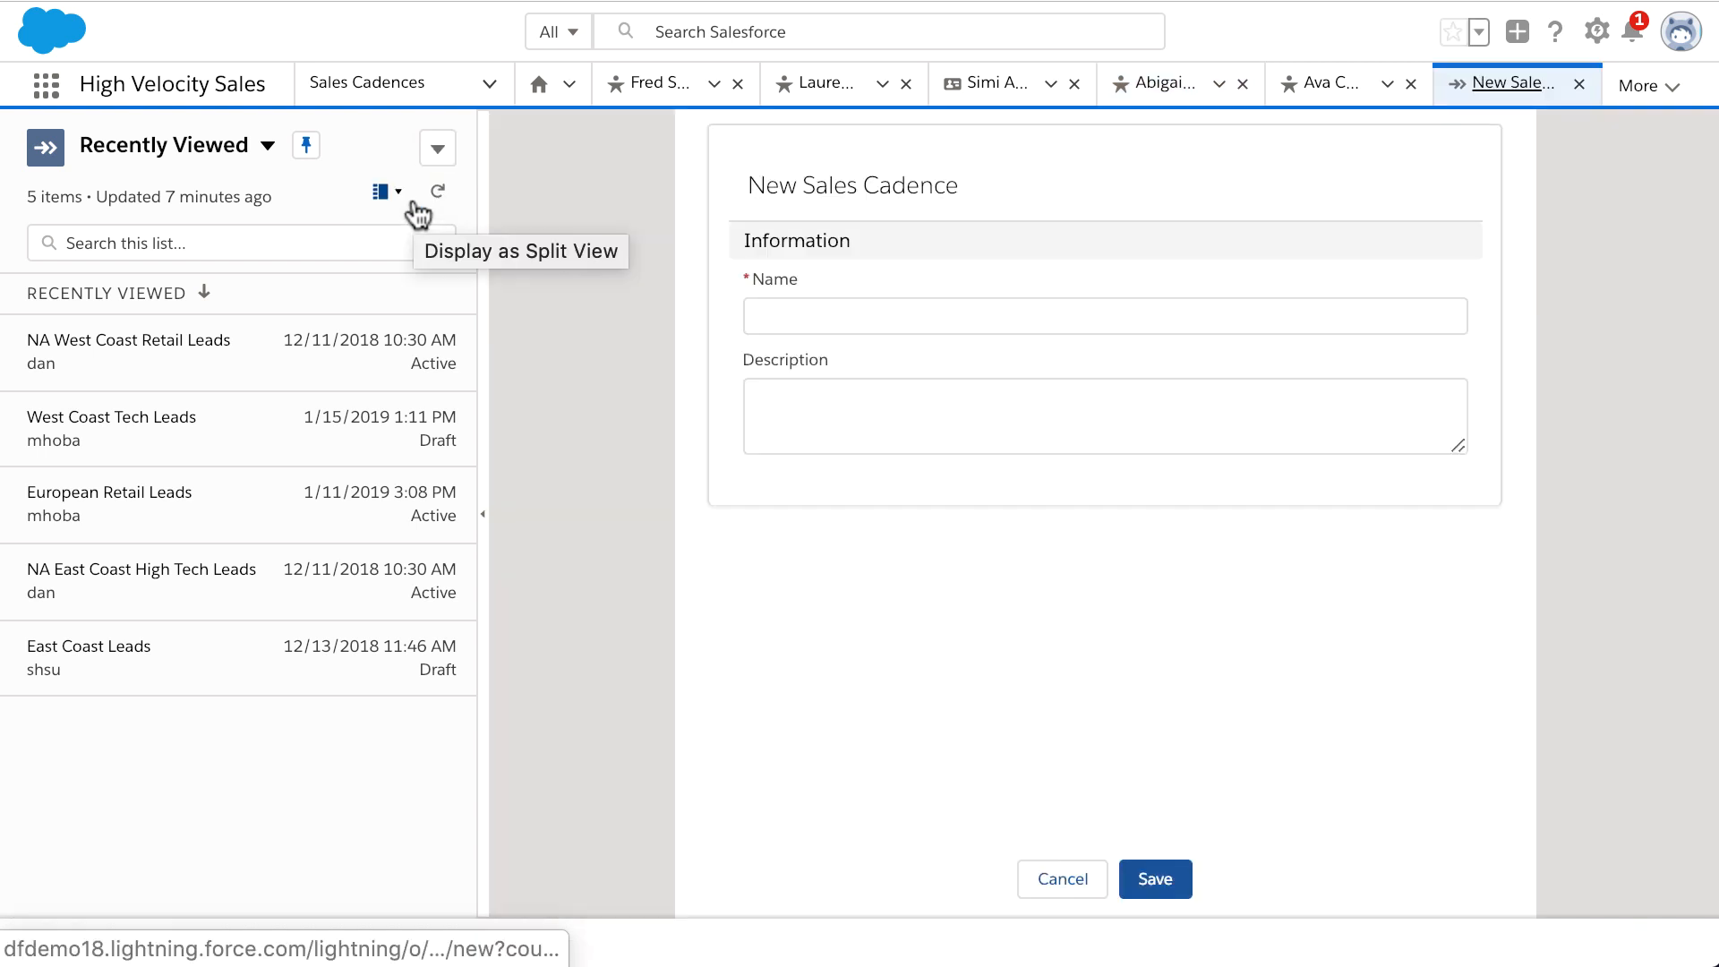
{"action": "left_click", "coordinate": [797, 319]}
{"action": "type", "text": "NA Central Retail Leads"}
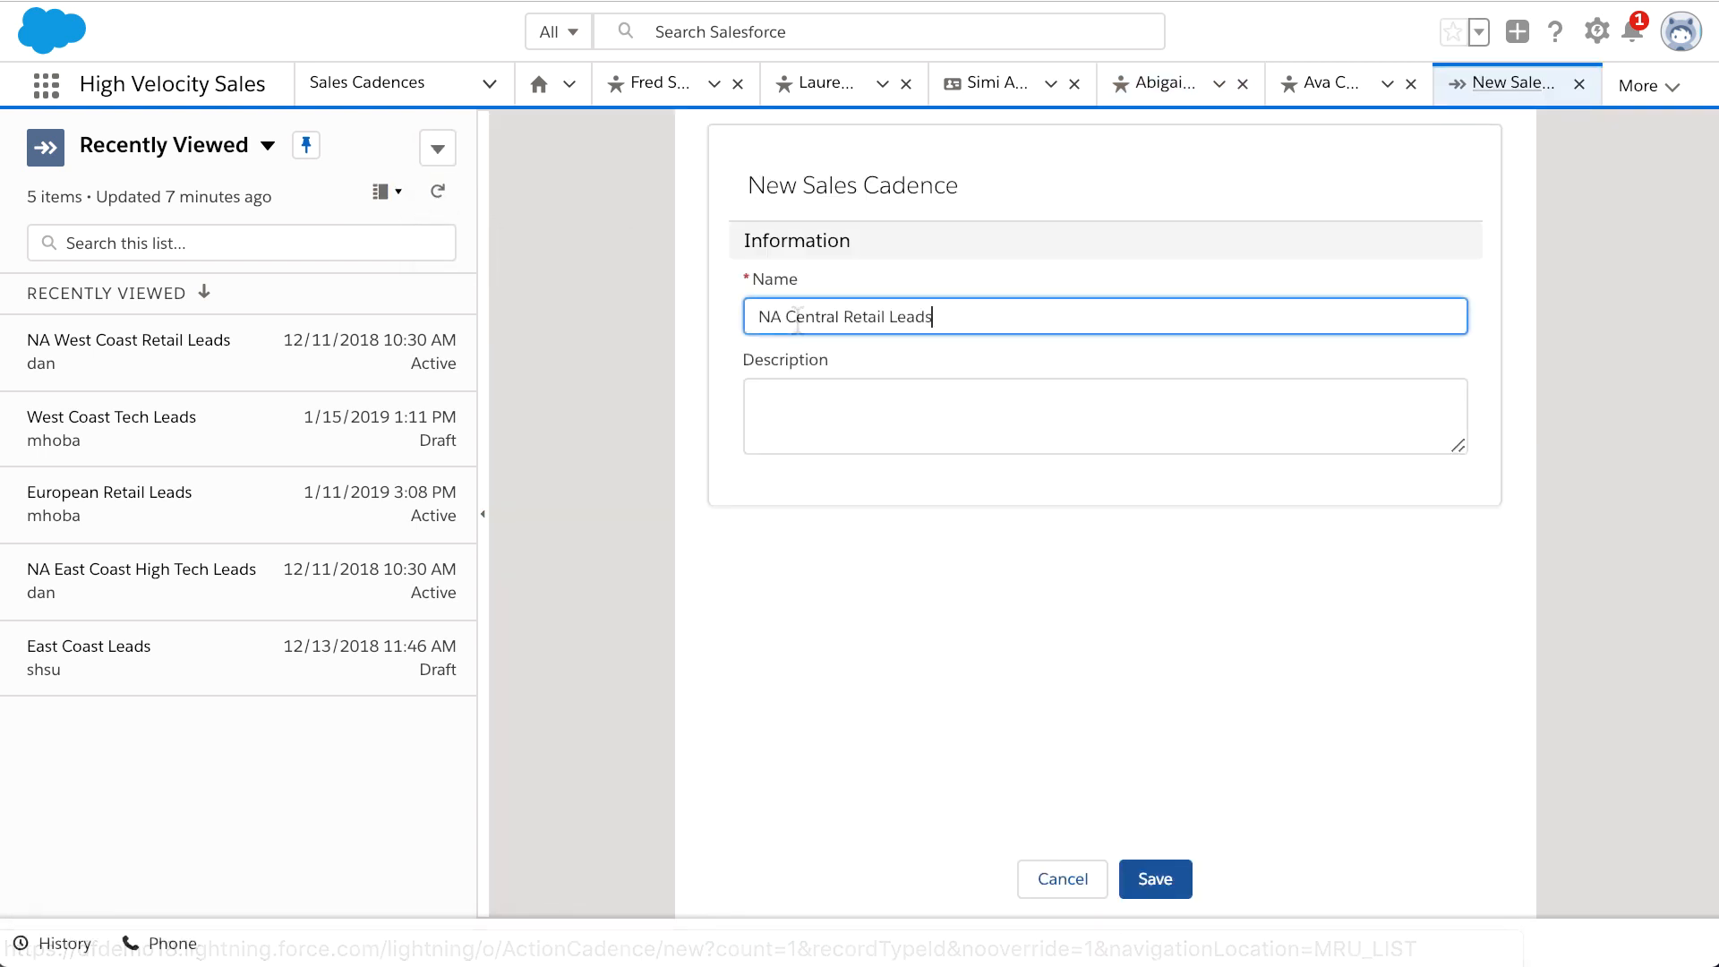
{"action": "left_click", "coordinate": [806, 418]}
{"action": "type", "text": "Sales outreach for retail leads in North America"}
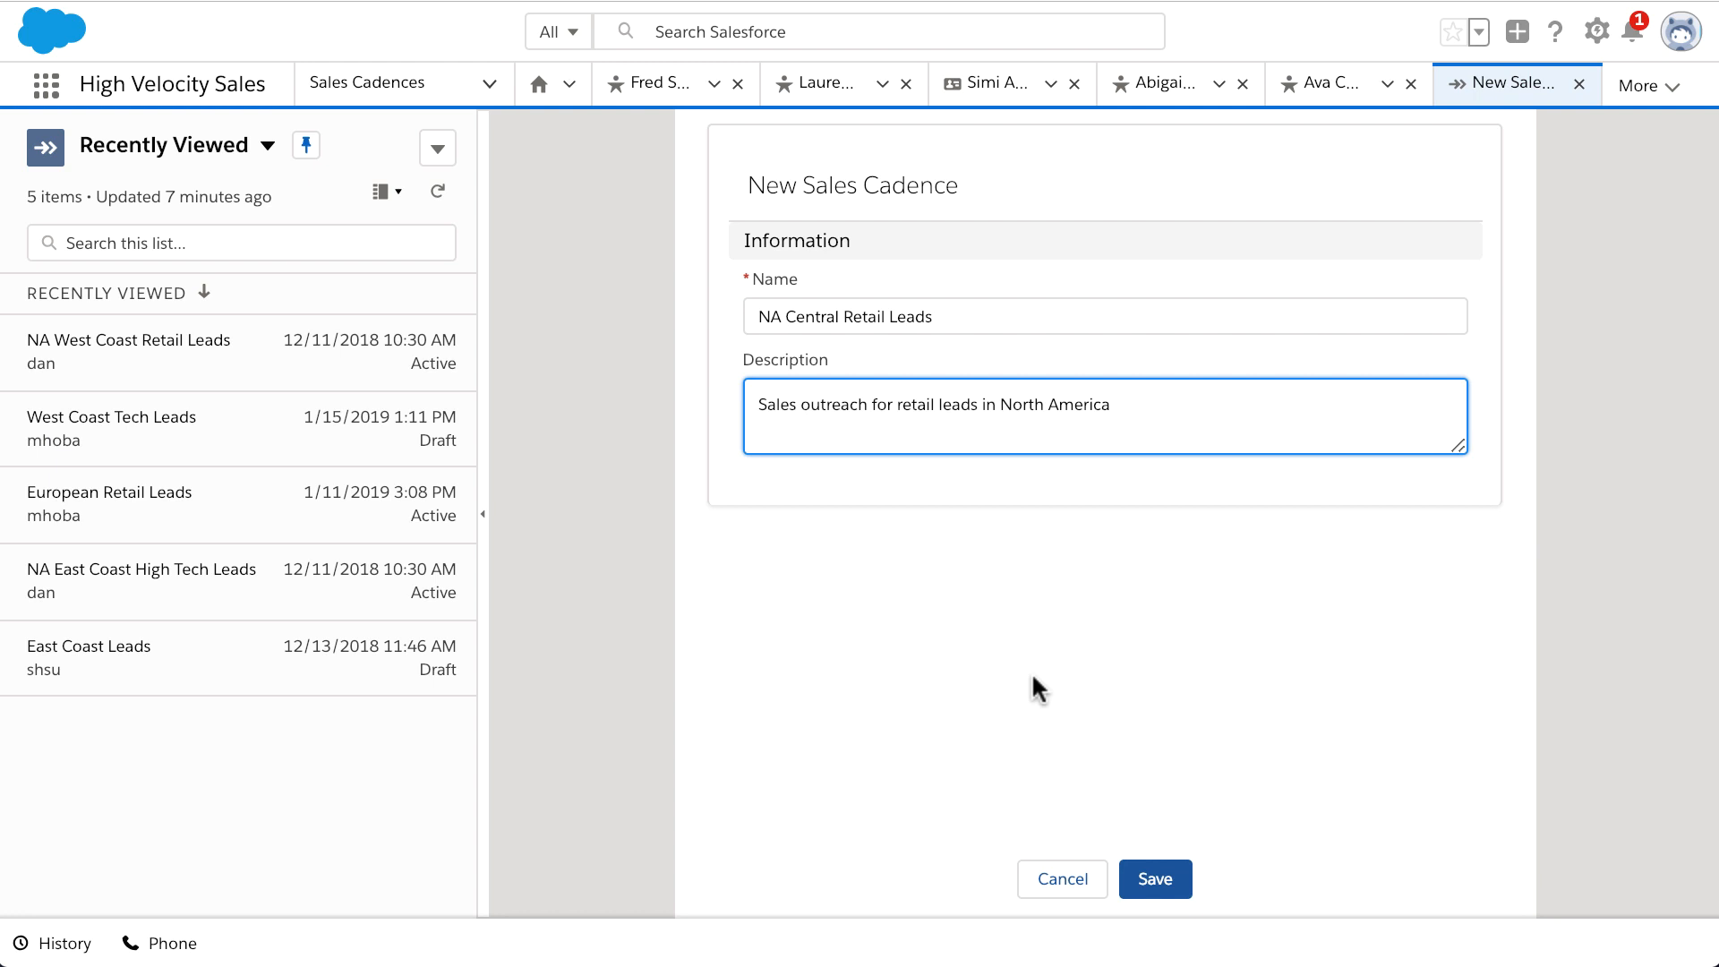
{"action": "left_click", "coordinate": [1155, 879]}
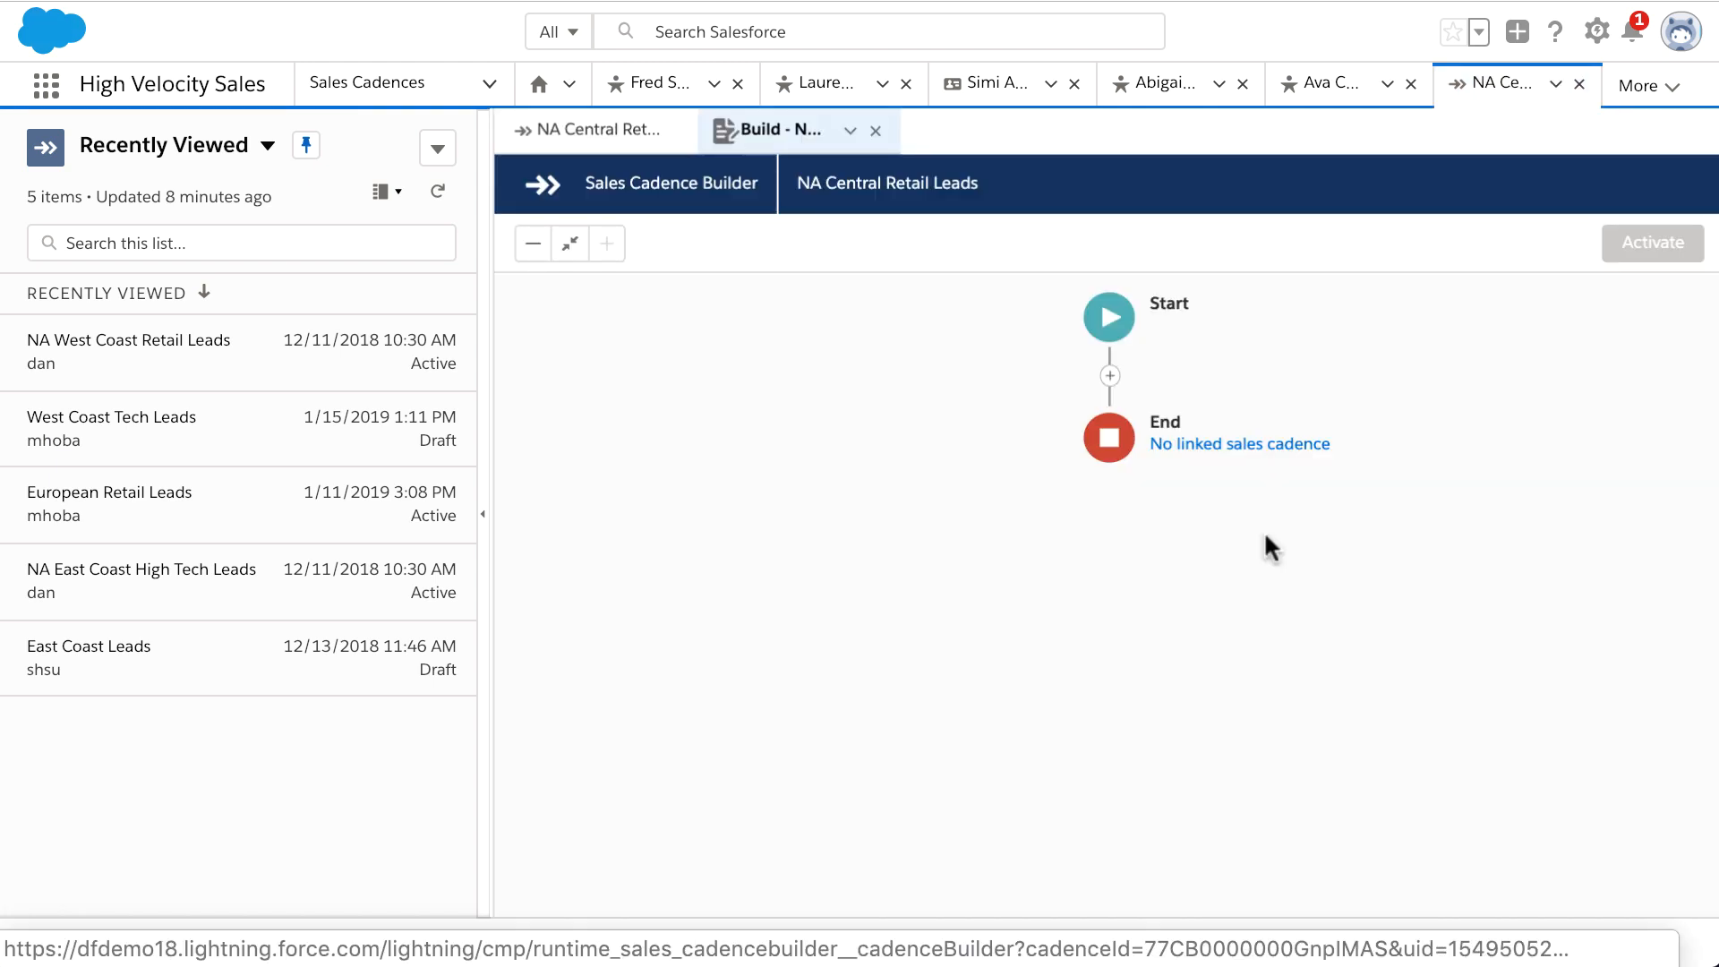
Step: Add a call step named 'Introductory Call' with description 'This is the initial outreach.'
{"action": "left_click", "coordinate": [1109, 376]}
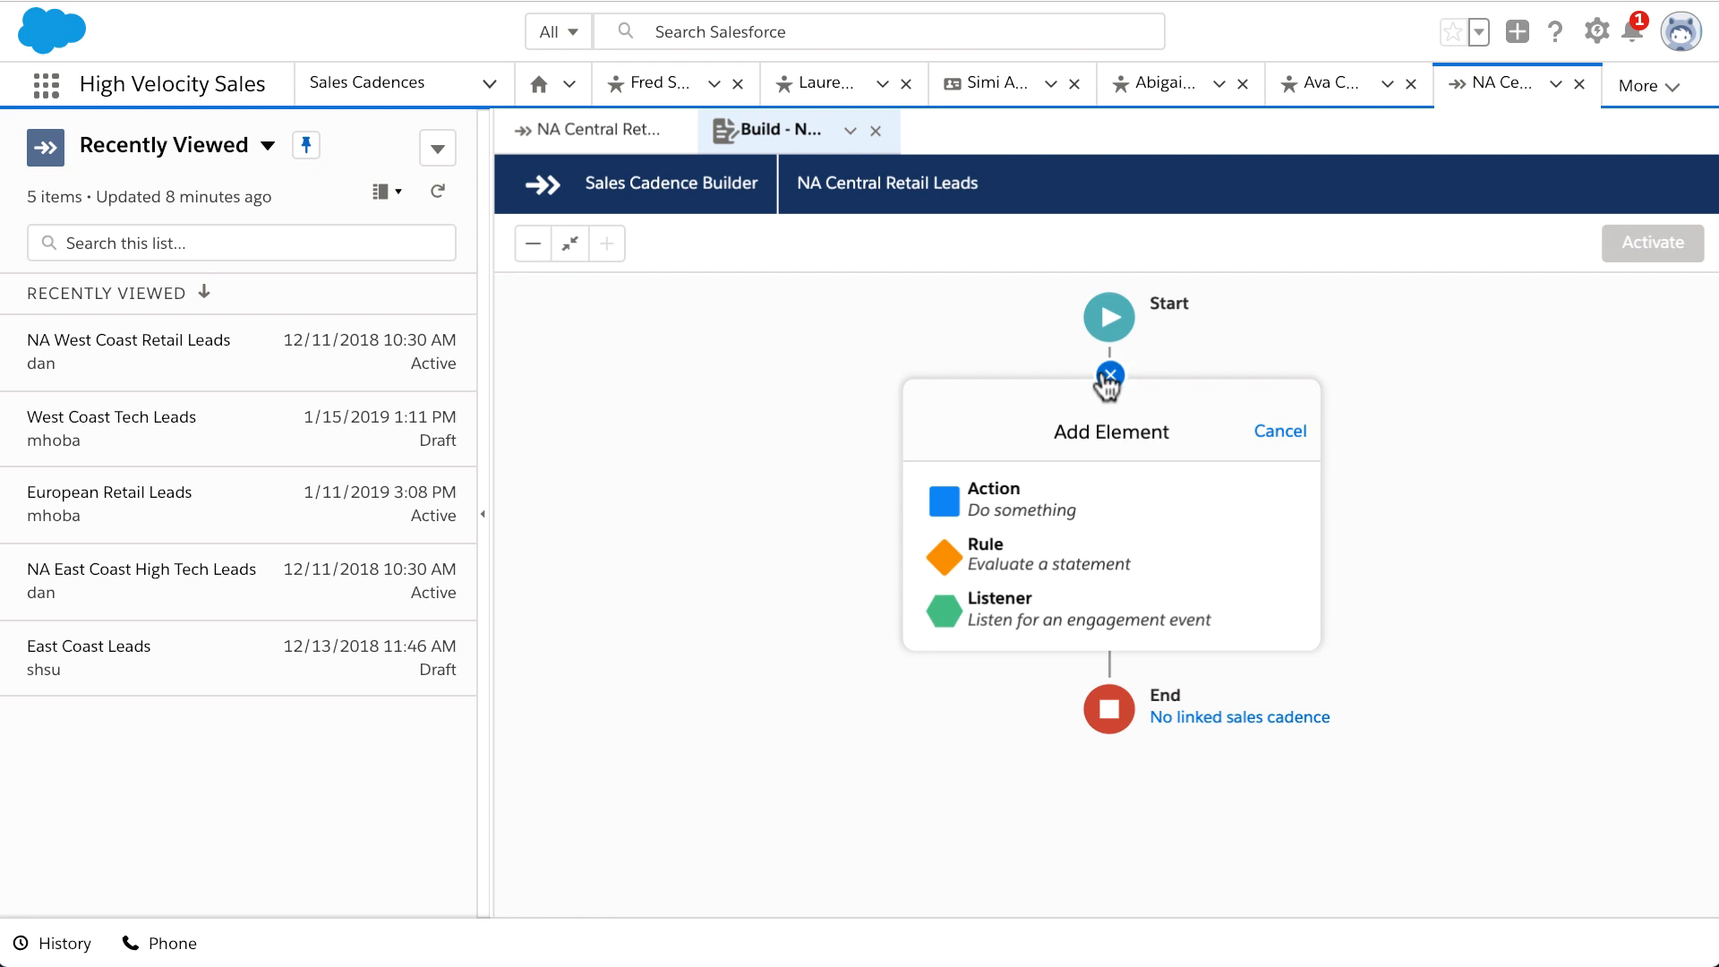
{"action": "left_click", "coordinate": [1114, 513]}
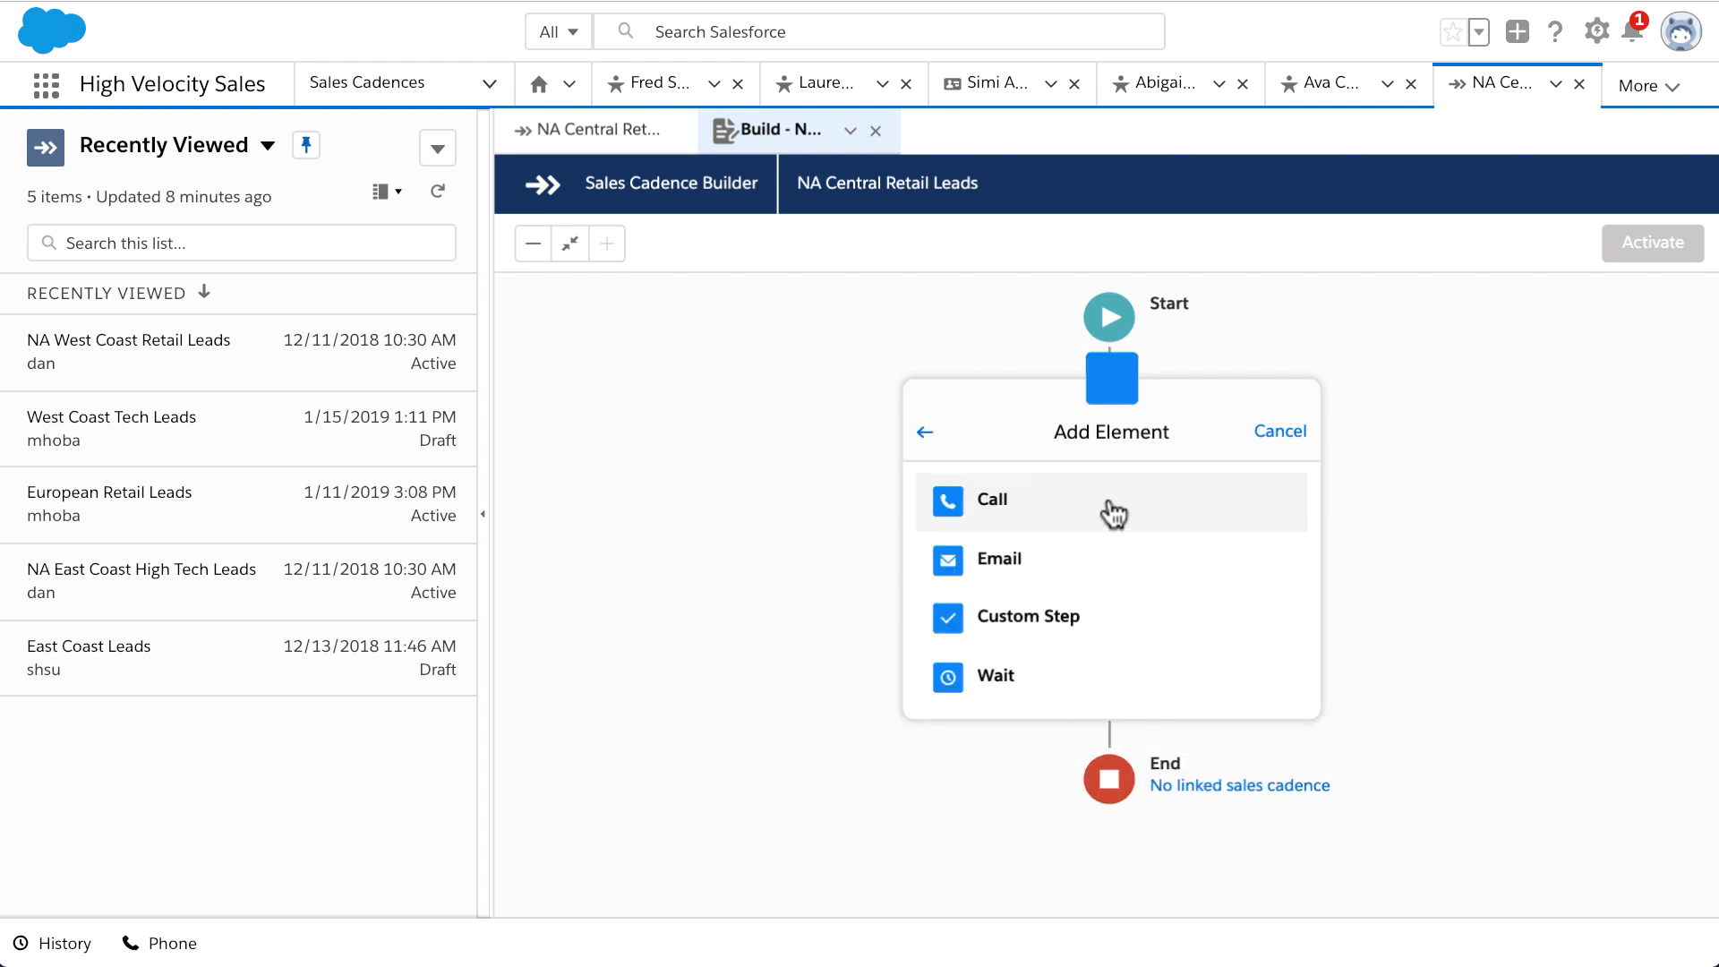
{"action": "left_click", "coordinate": [1113, 513]}
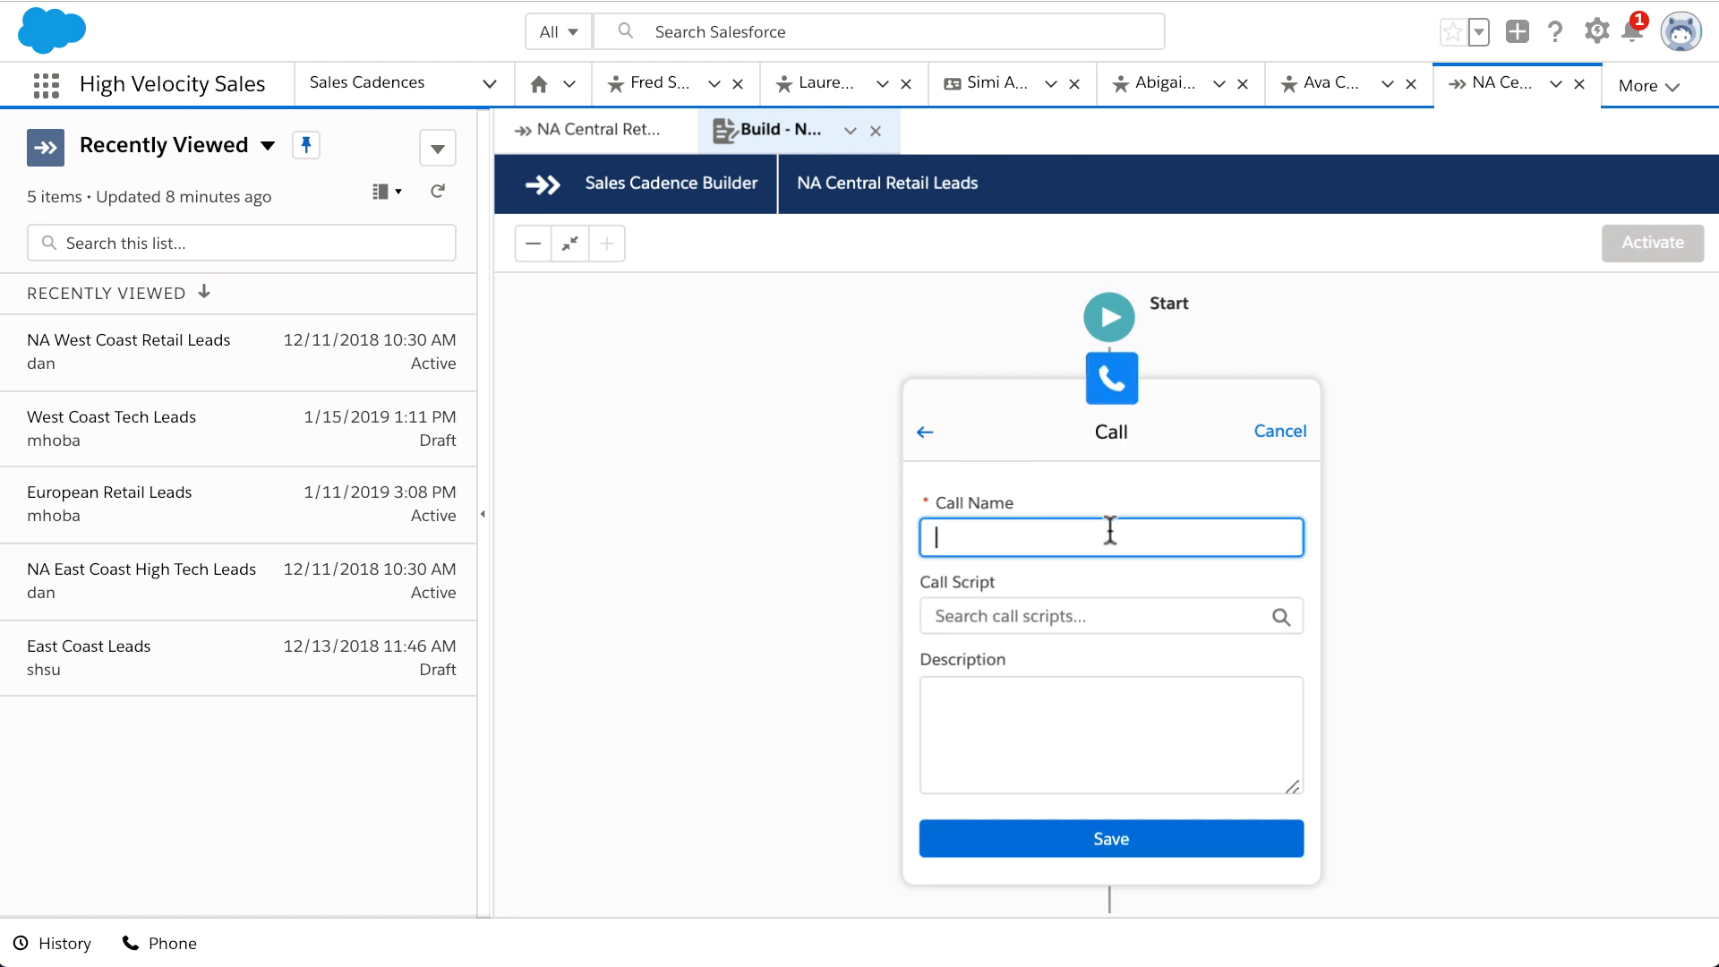
{"action": "type", "text": "Introductory Call"}
{"action": "left_click", "coordinate": [1102, 694]}
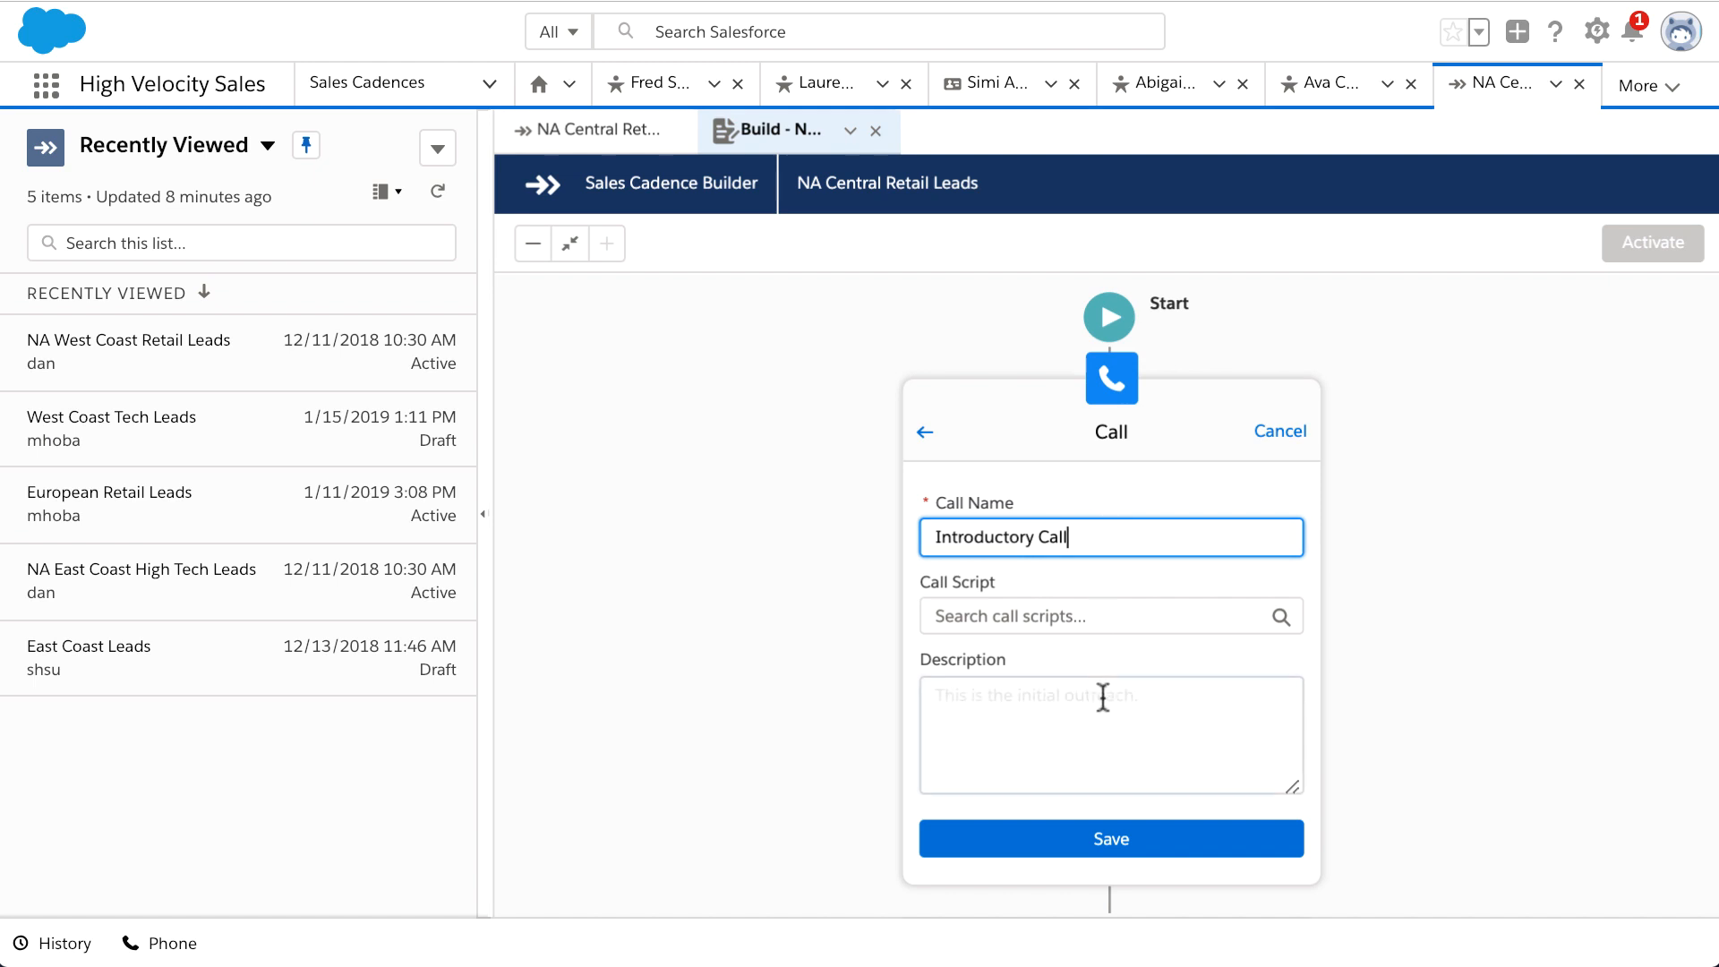
{"action": "type", "text": "This is the initial outreach."}
Step: Attach the First Call - Retail script, save the call step, and preview the script
{"action": "left_click", "coordinate": [1098, 614]}
{"action": "type", "text": "First Call"}
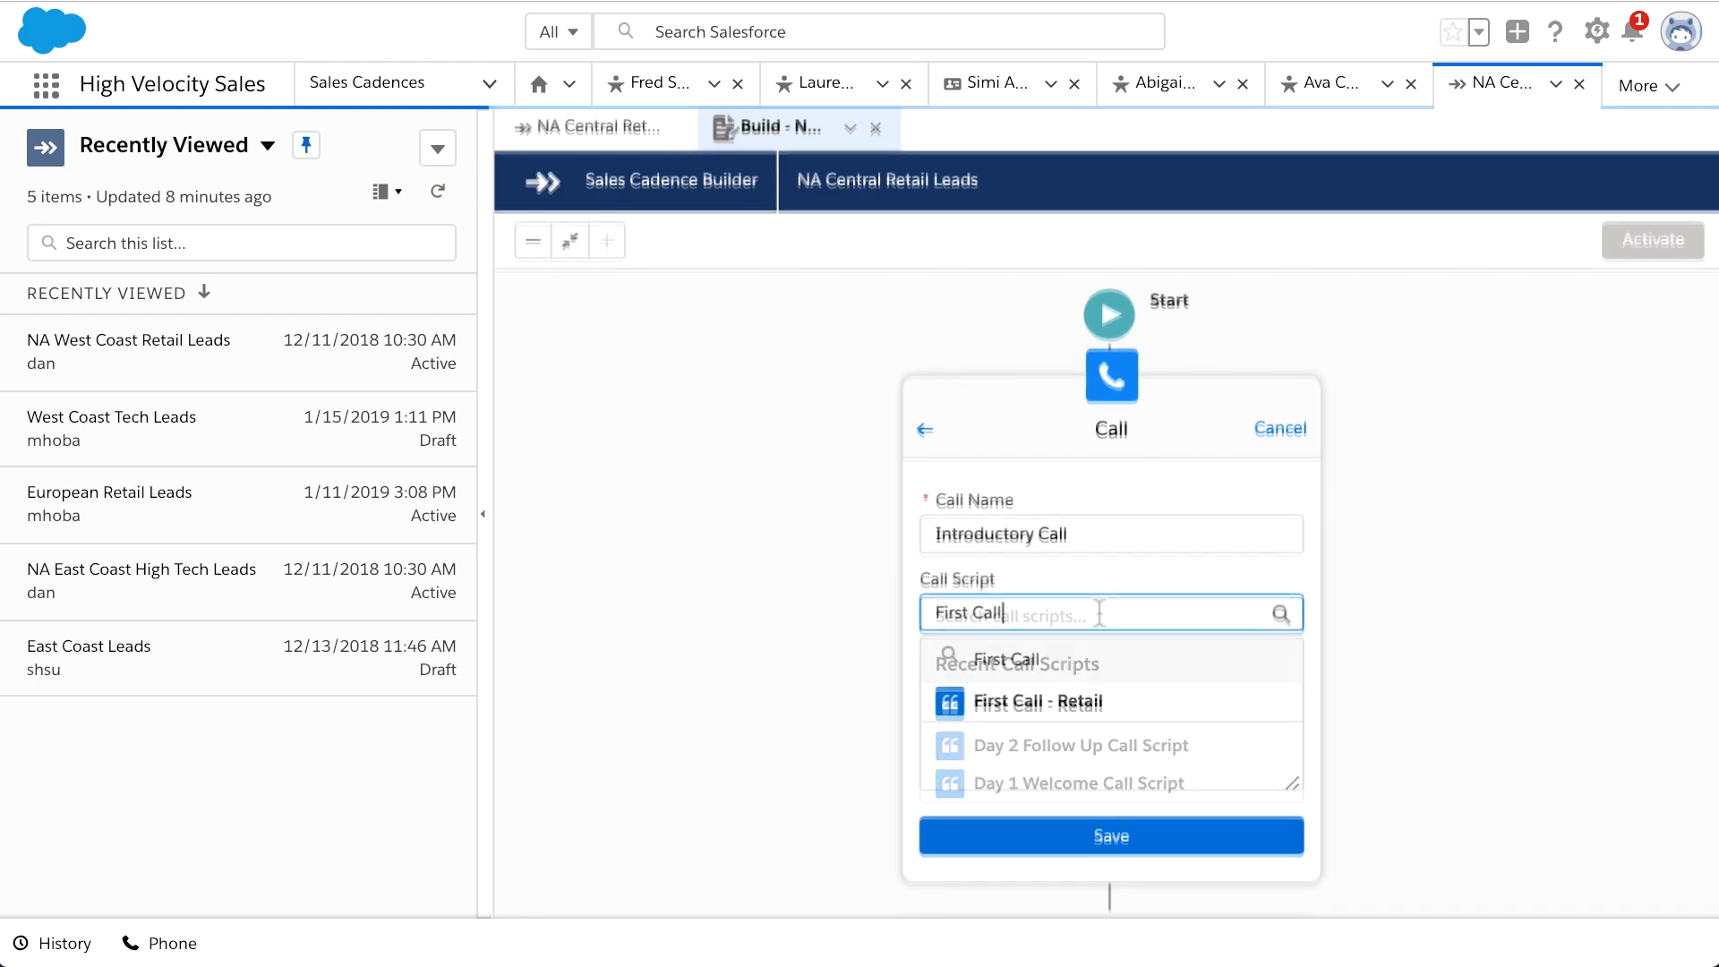
{"action": "left_click", "coordinate": [1121, 703]}
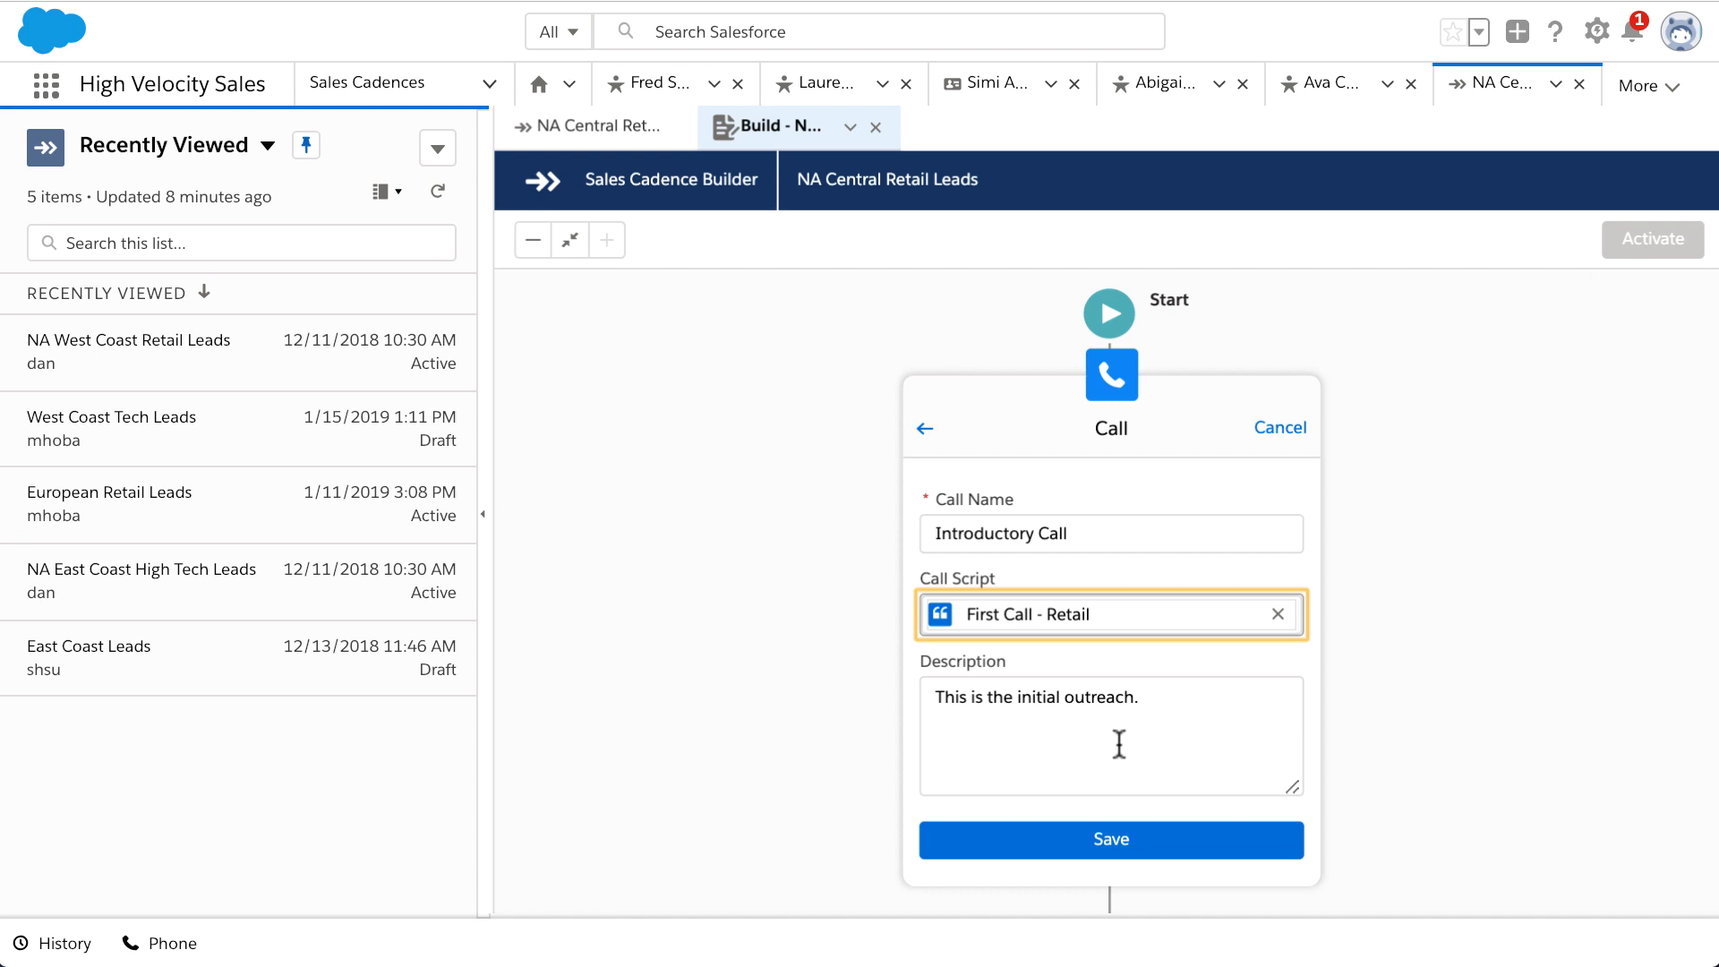
{"action": "left_click", "coordinate": [1135, 831]}
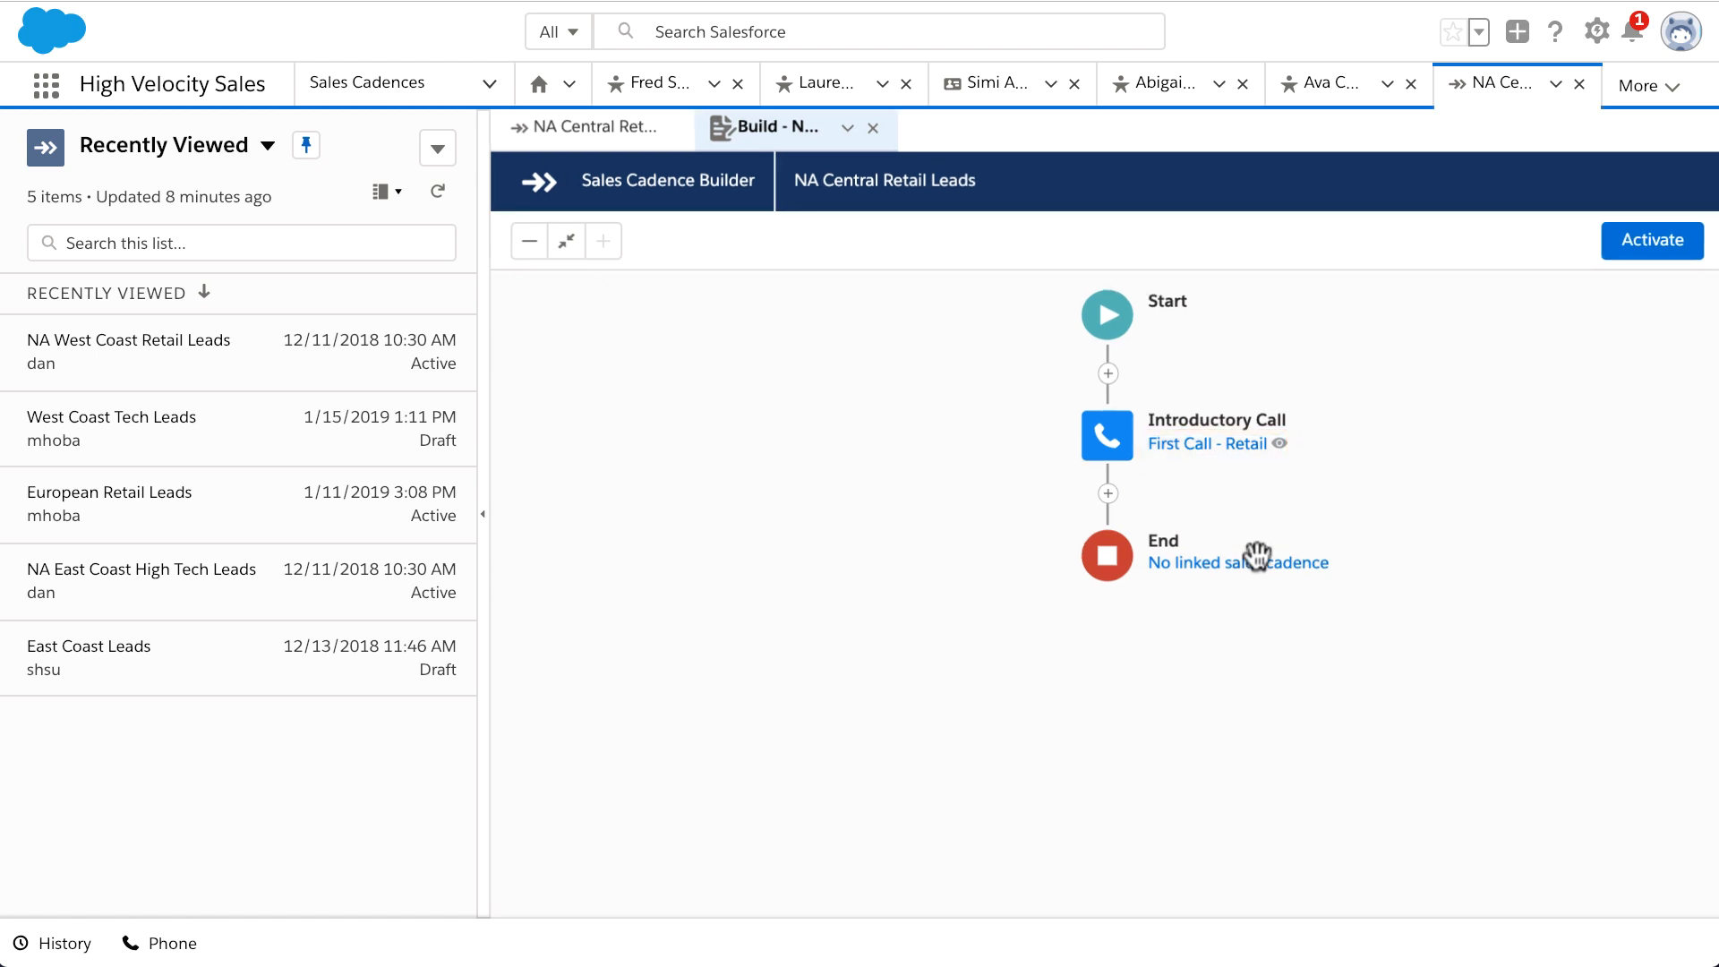
{"action": "left_click", "coordinate": [1280, 444]}
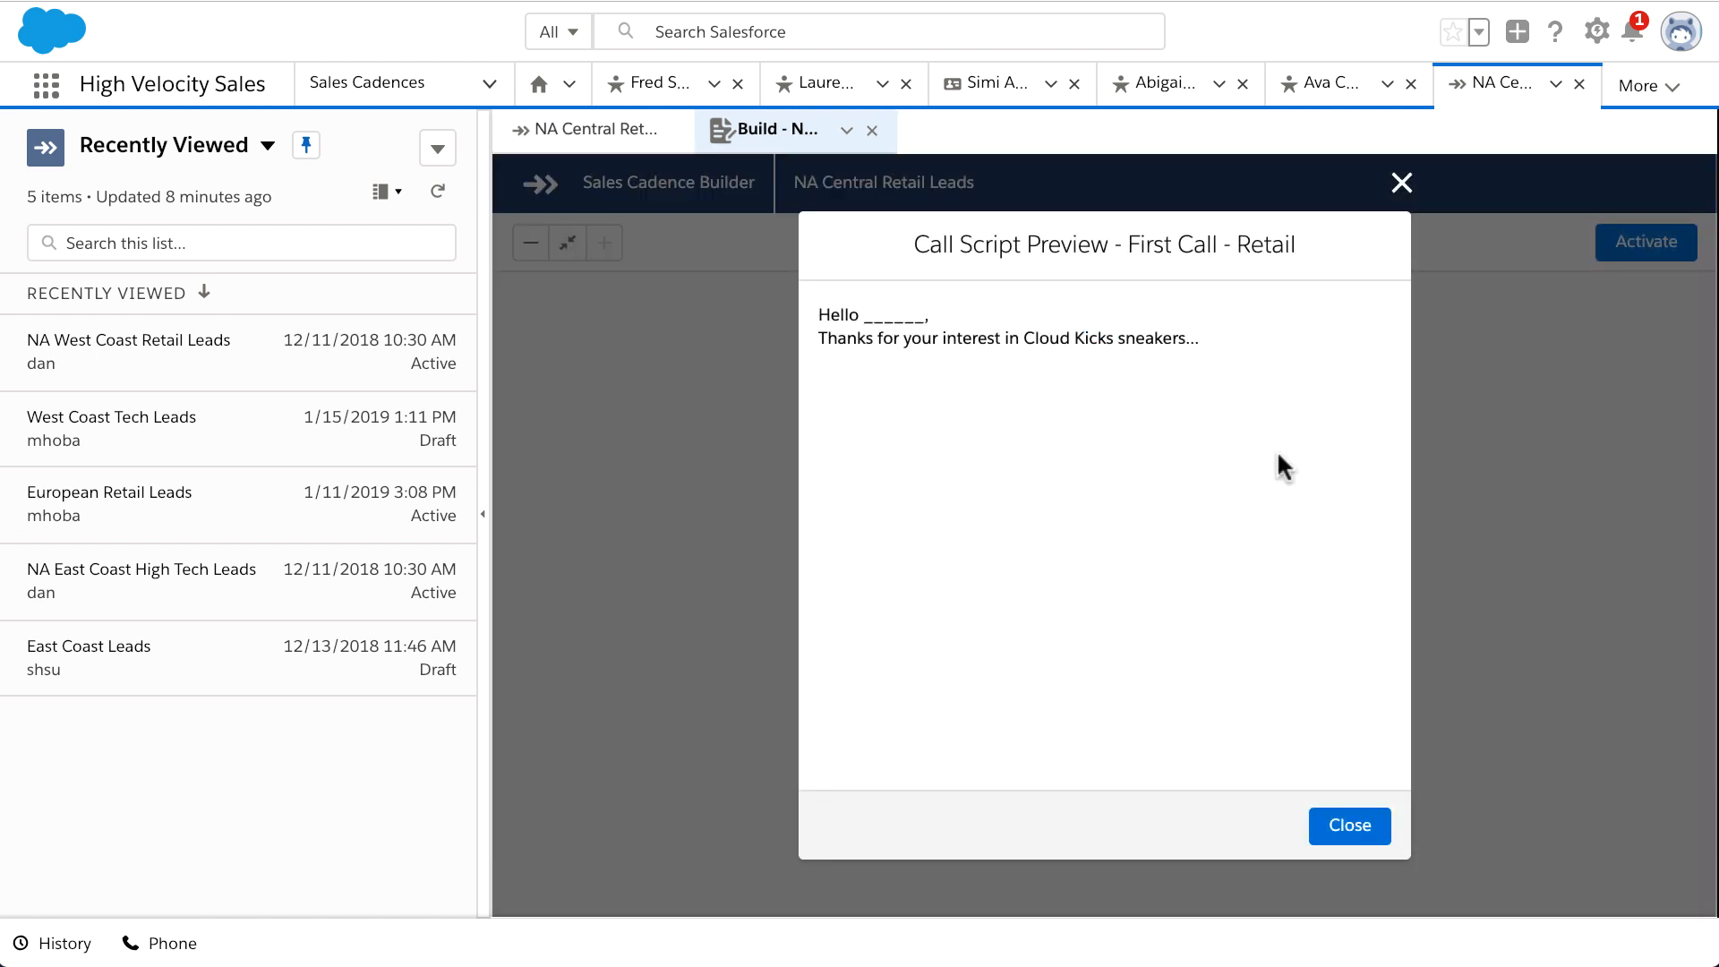
{"action": "left_click", "coordinate": [1340, 829]}
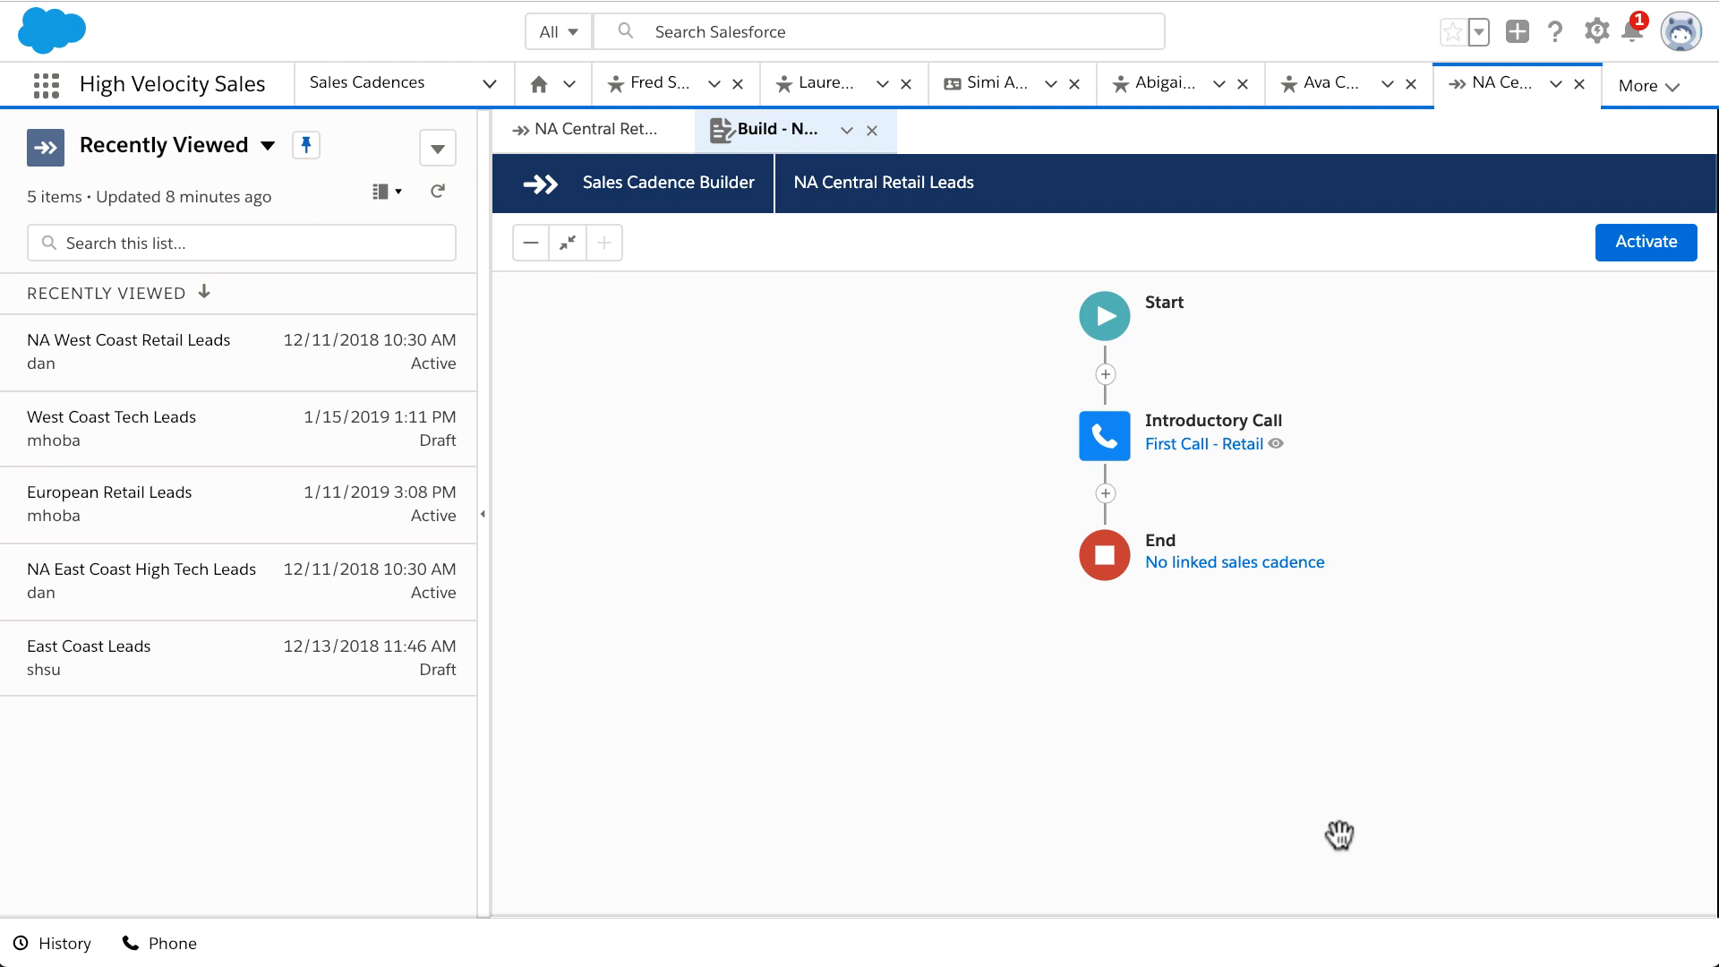
Step: Add a Call Result rule after Introductory Call that branches on Meaningful Connect
{"action": "left_click", "coordinate": [1105, 493]}
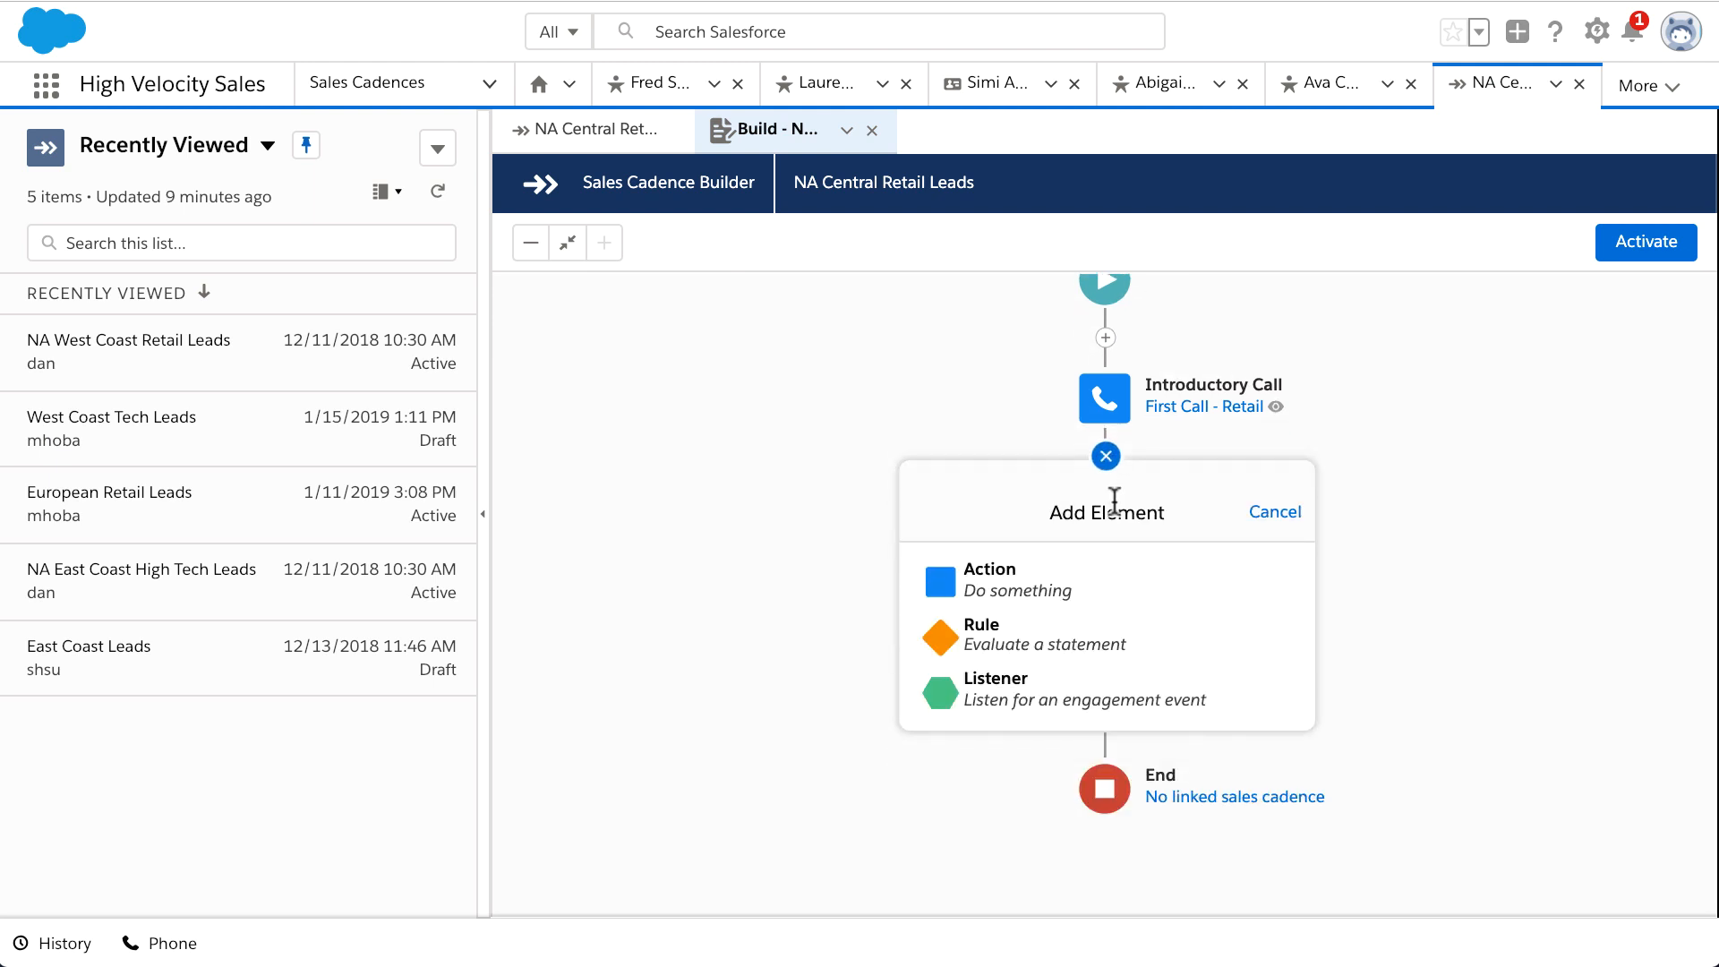
{"action": "left_click", "coordinate": [1143, 637]}
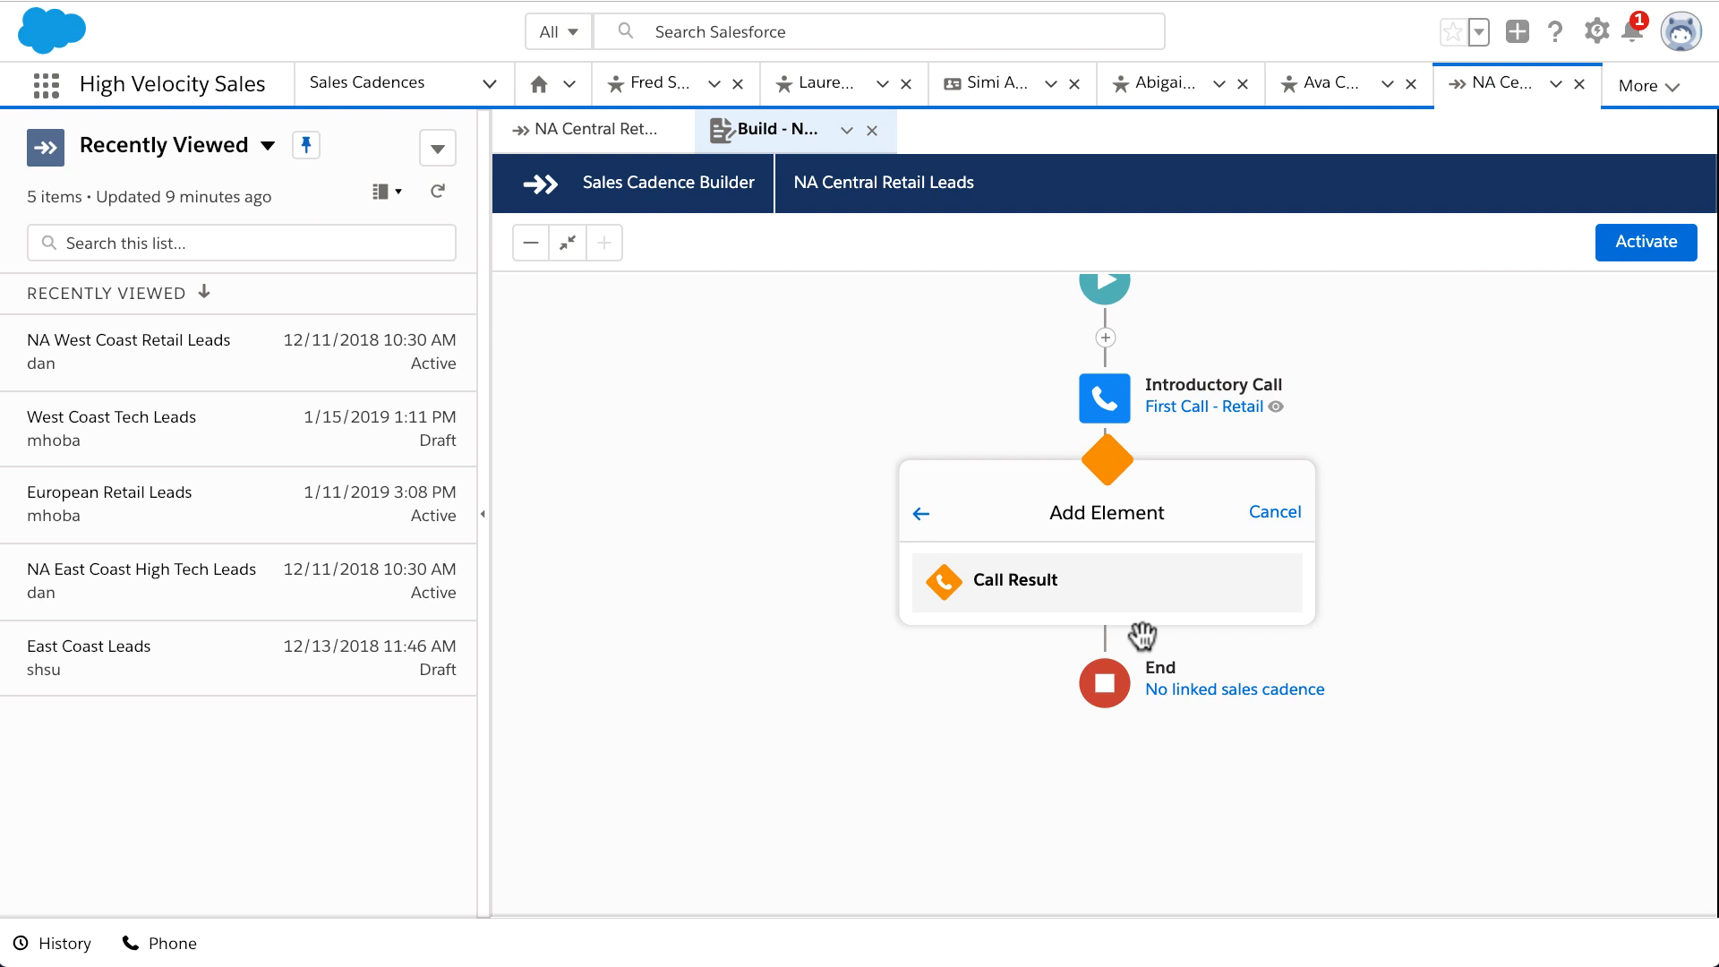
{"action": "left_click", "coordinate": [1123, 595]}
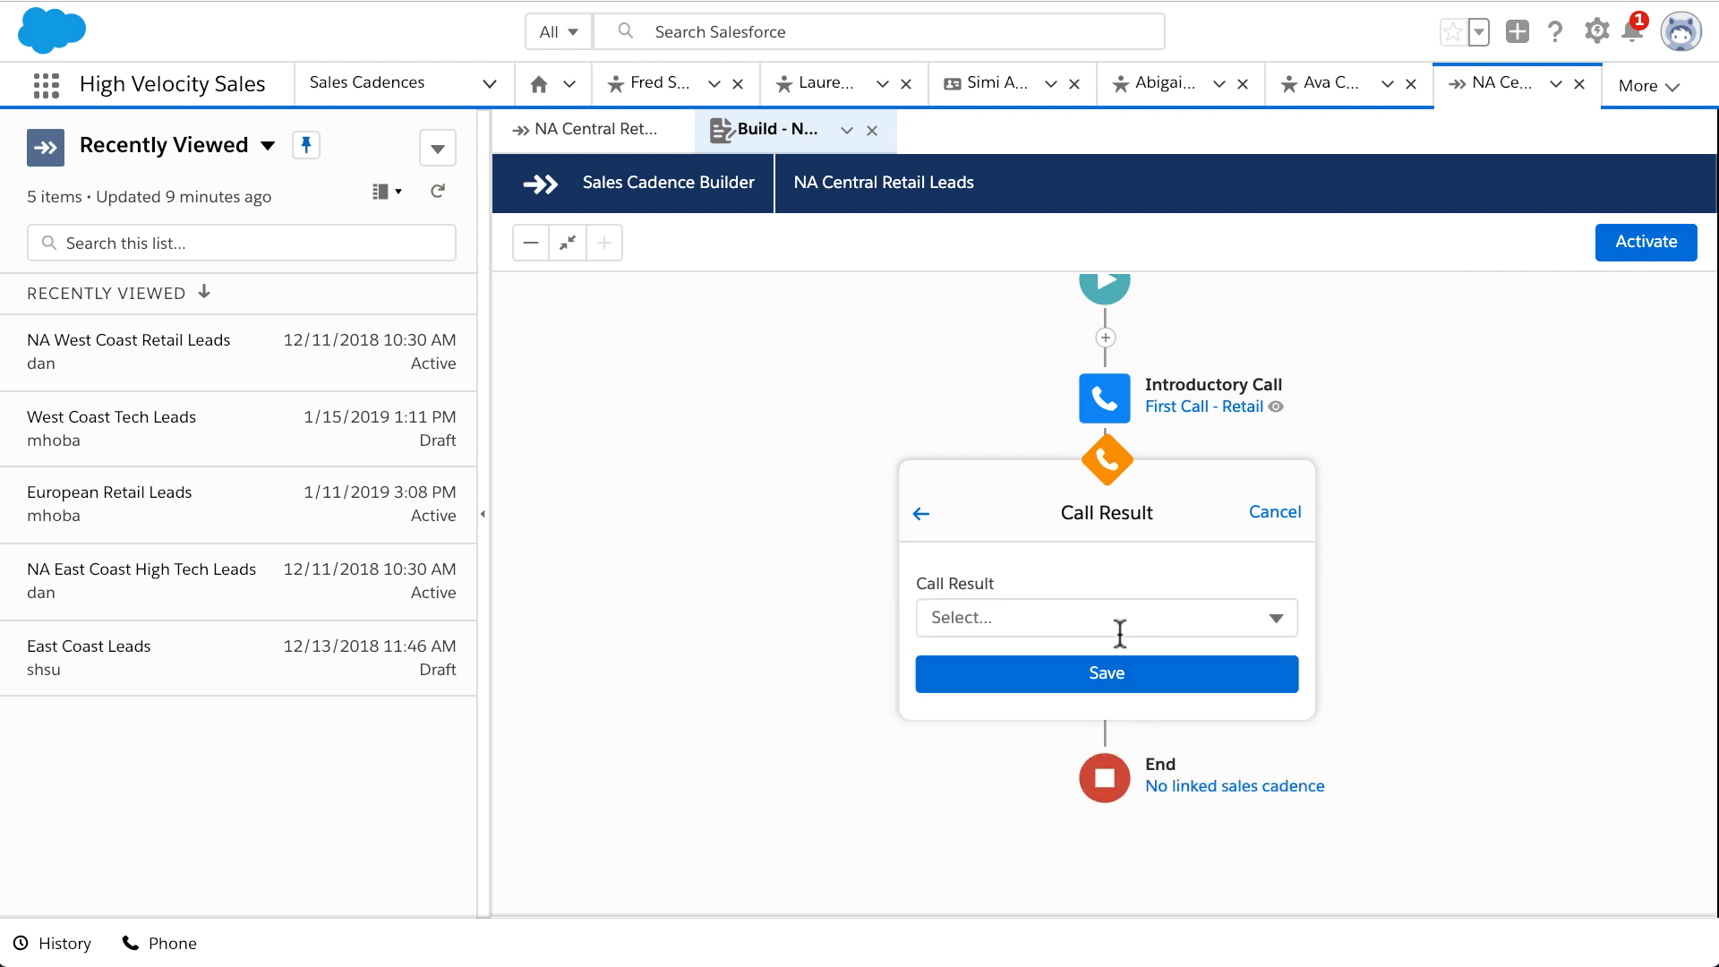
{"action": "left_click", "coordinate": [1114, 615]}
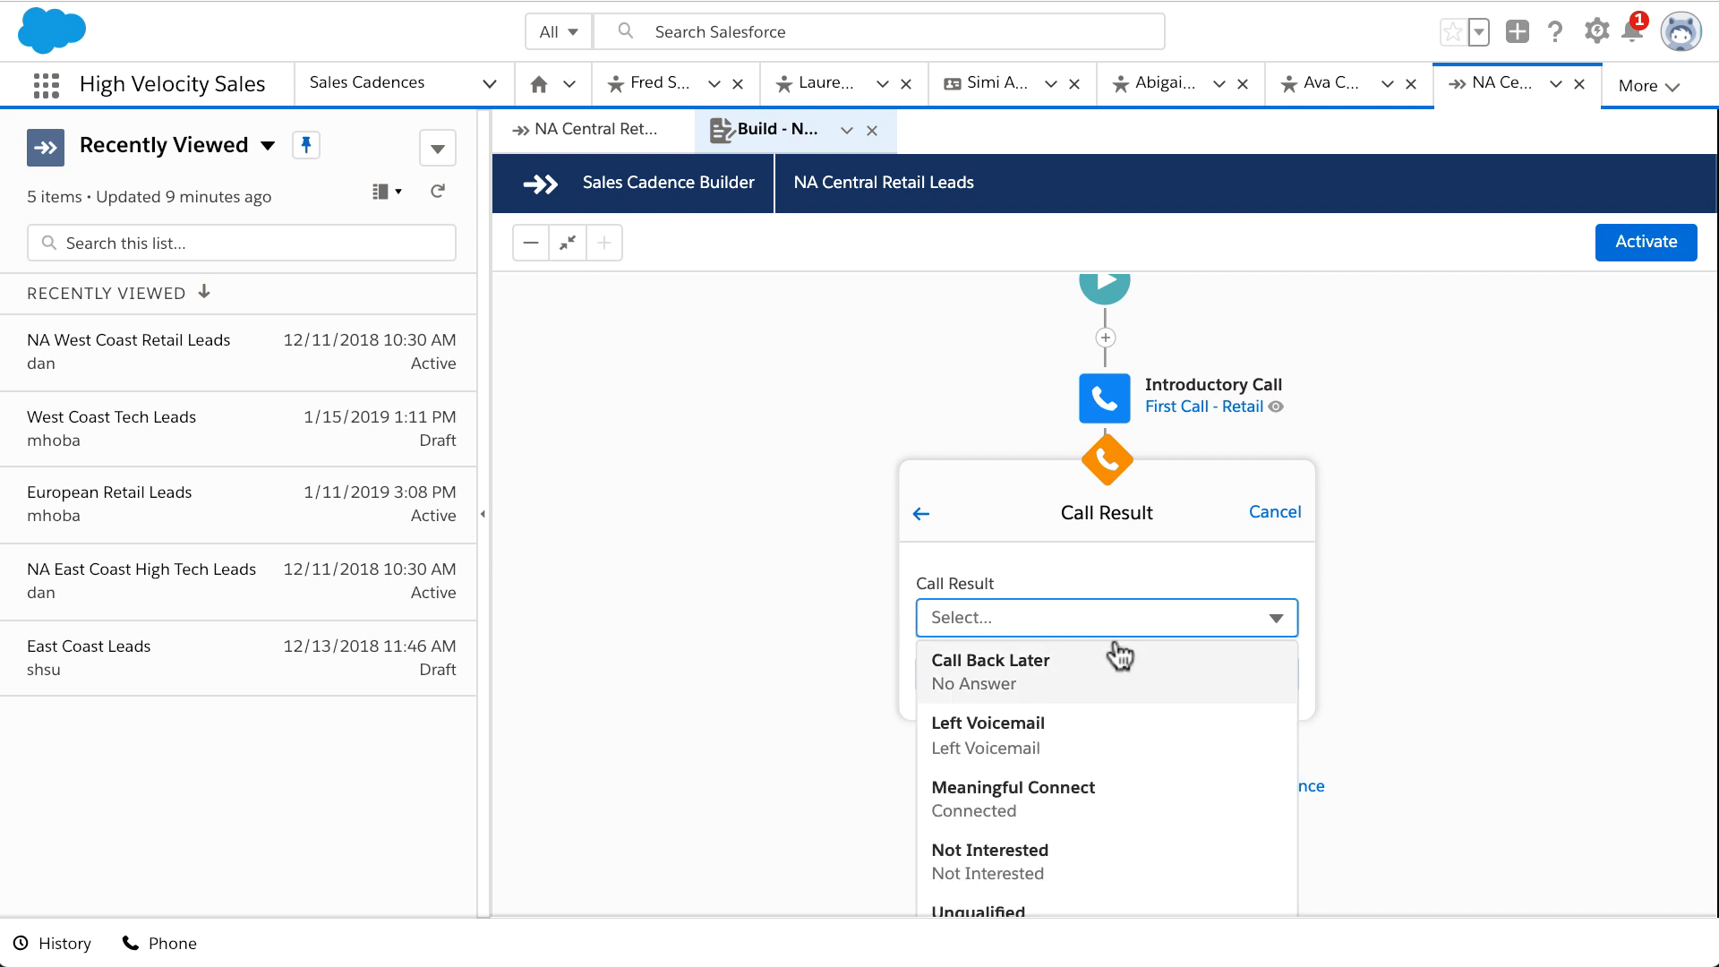
{"action": "left_click", "coordinate": [1138, 800]}
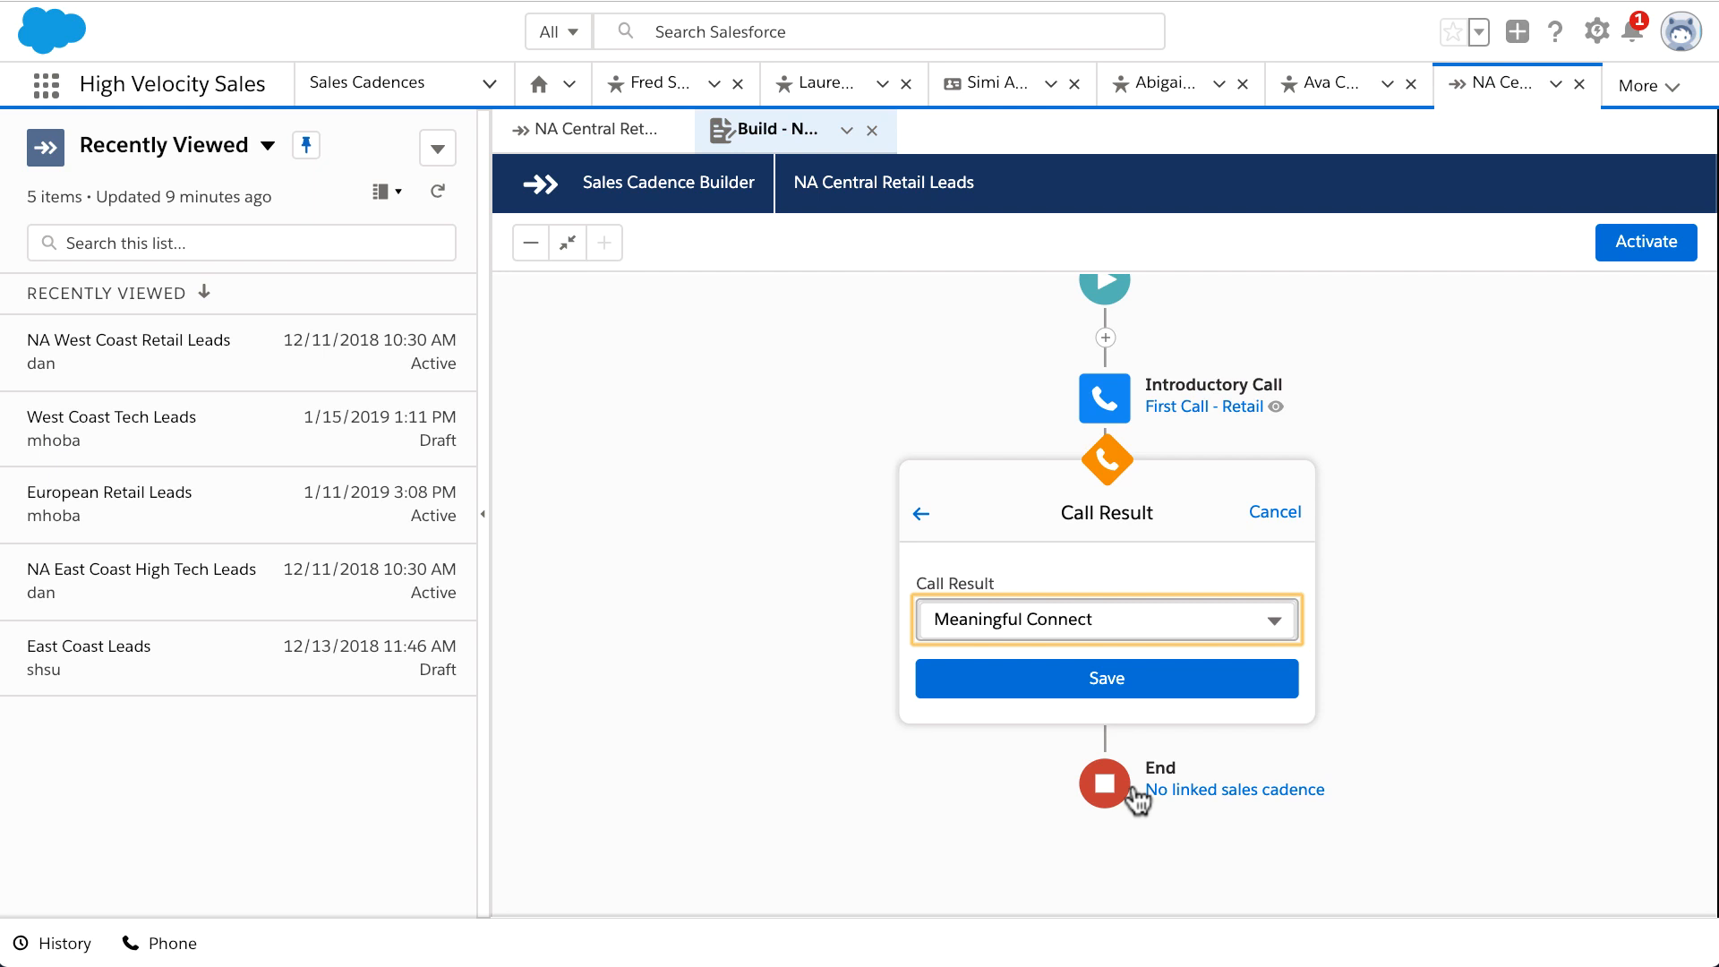
{"action": "left_click", "coordinate": [1101, 686]}
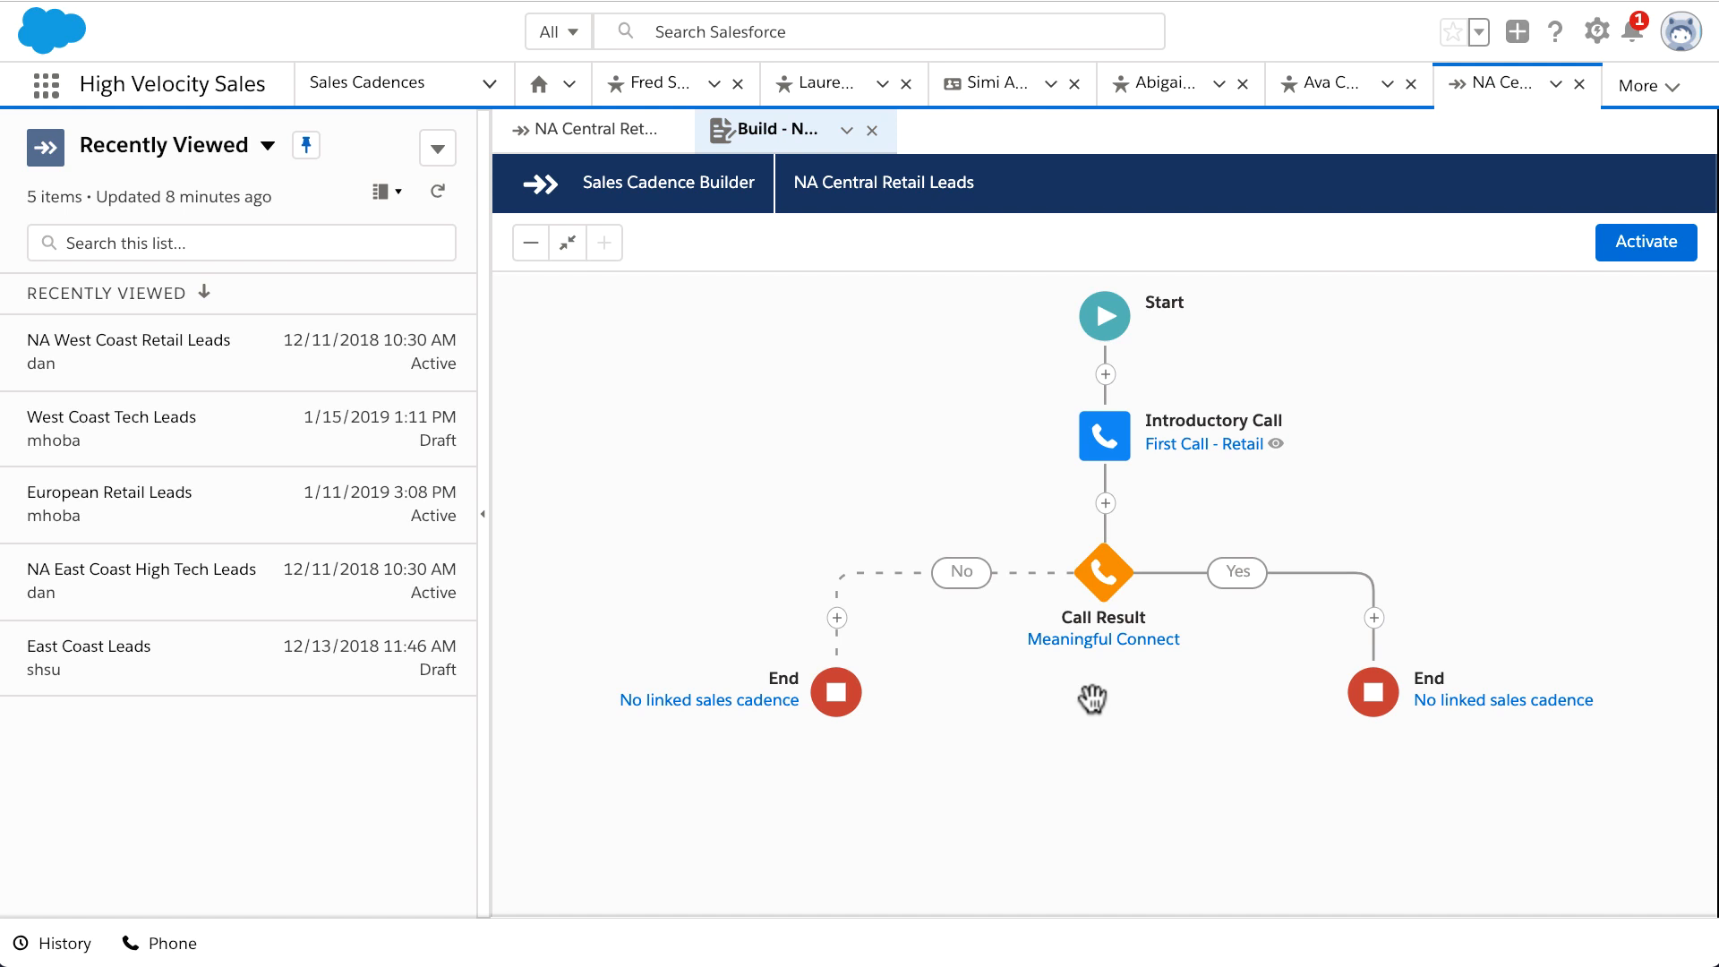
Step: On the No branch, add an automated 'Automatic Follow-up' email using the Automatic Follow-up - Cold Leads template
{"action": "left_click", "coordinate": [839, 620]}
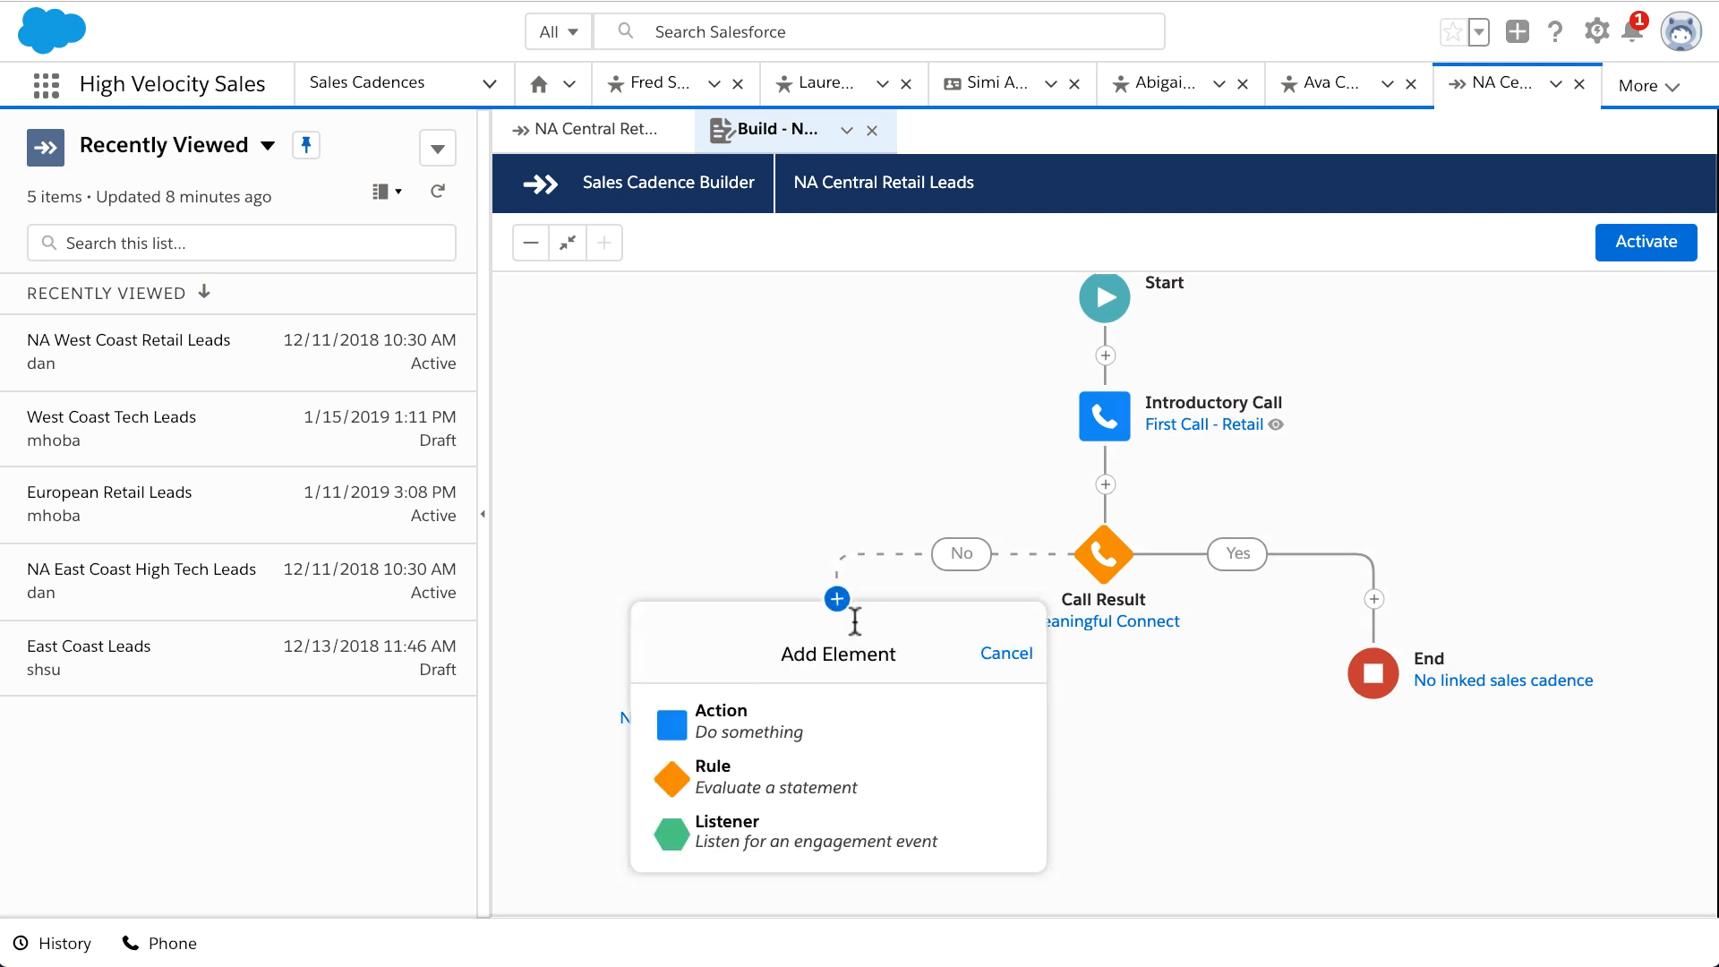
{"action": "left_click", "coordinate": [859, 605]}
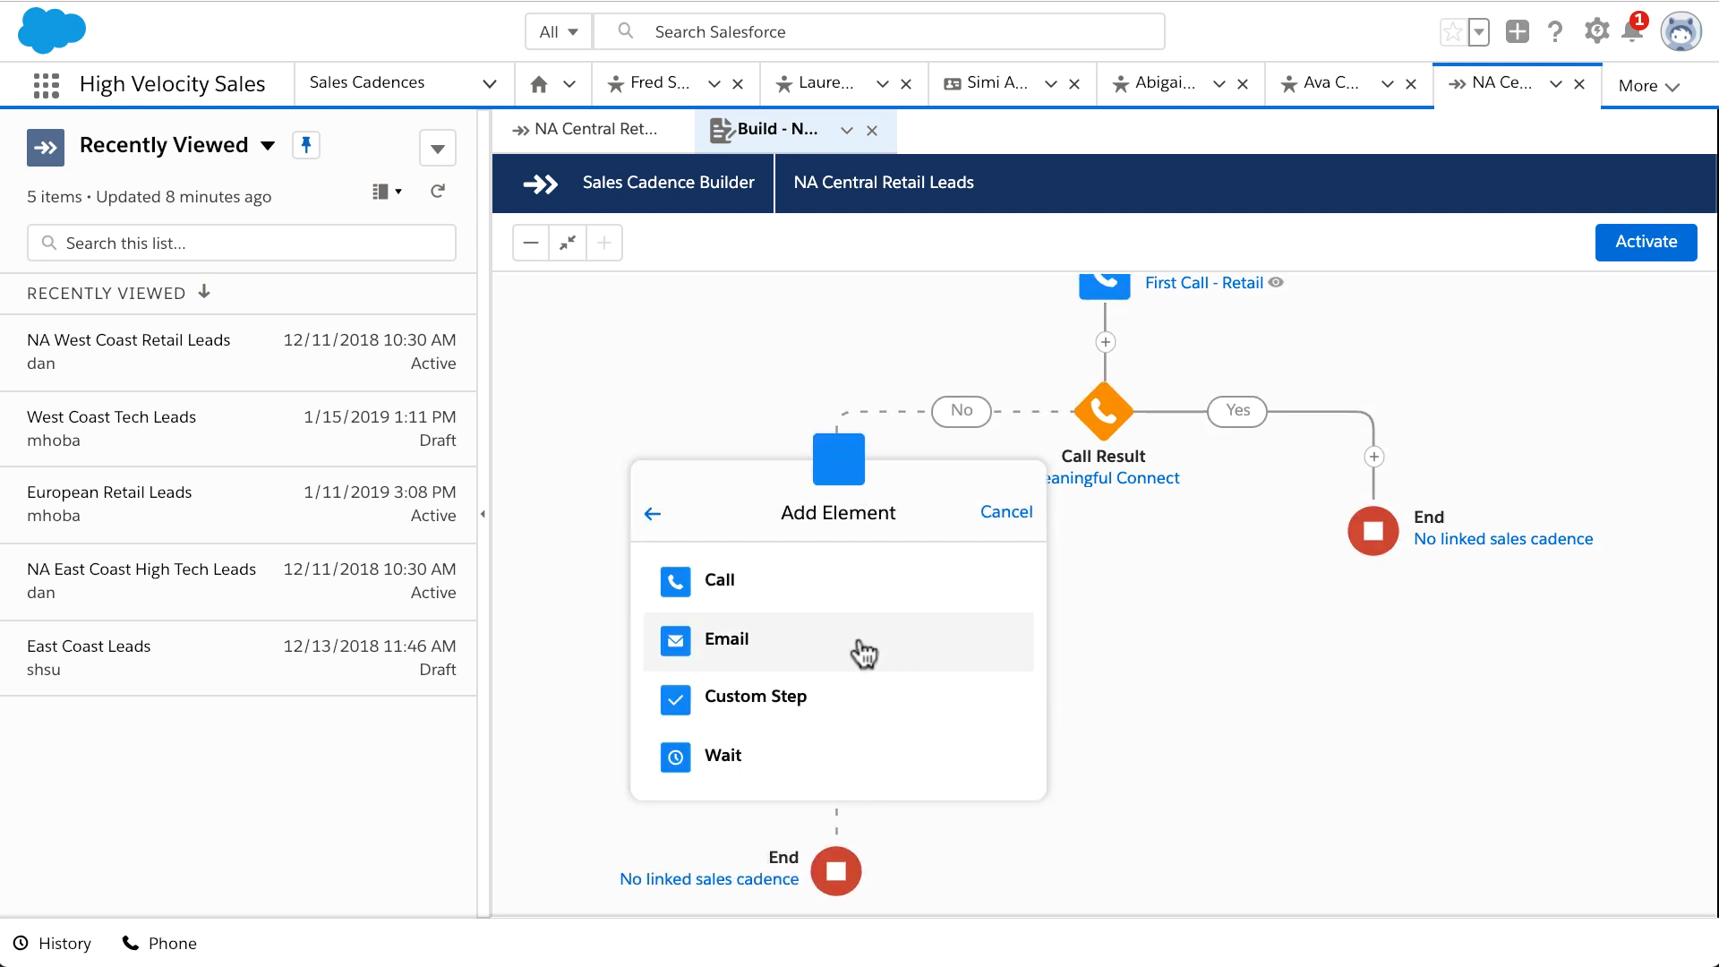
{"action": "left_click", "coordinate": [862, 645]}
{"action": "left_click", "coordinate": [862, 652]}
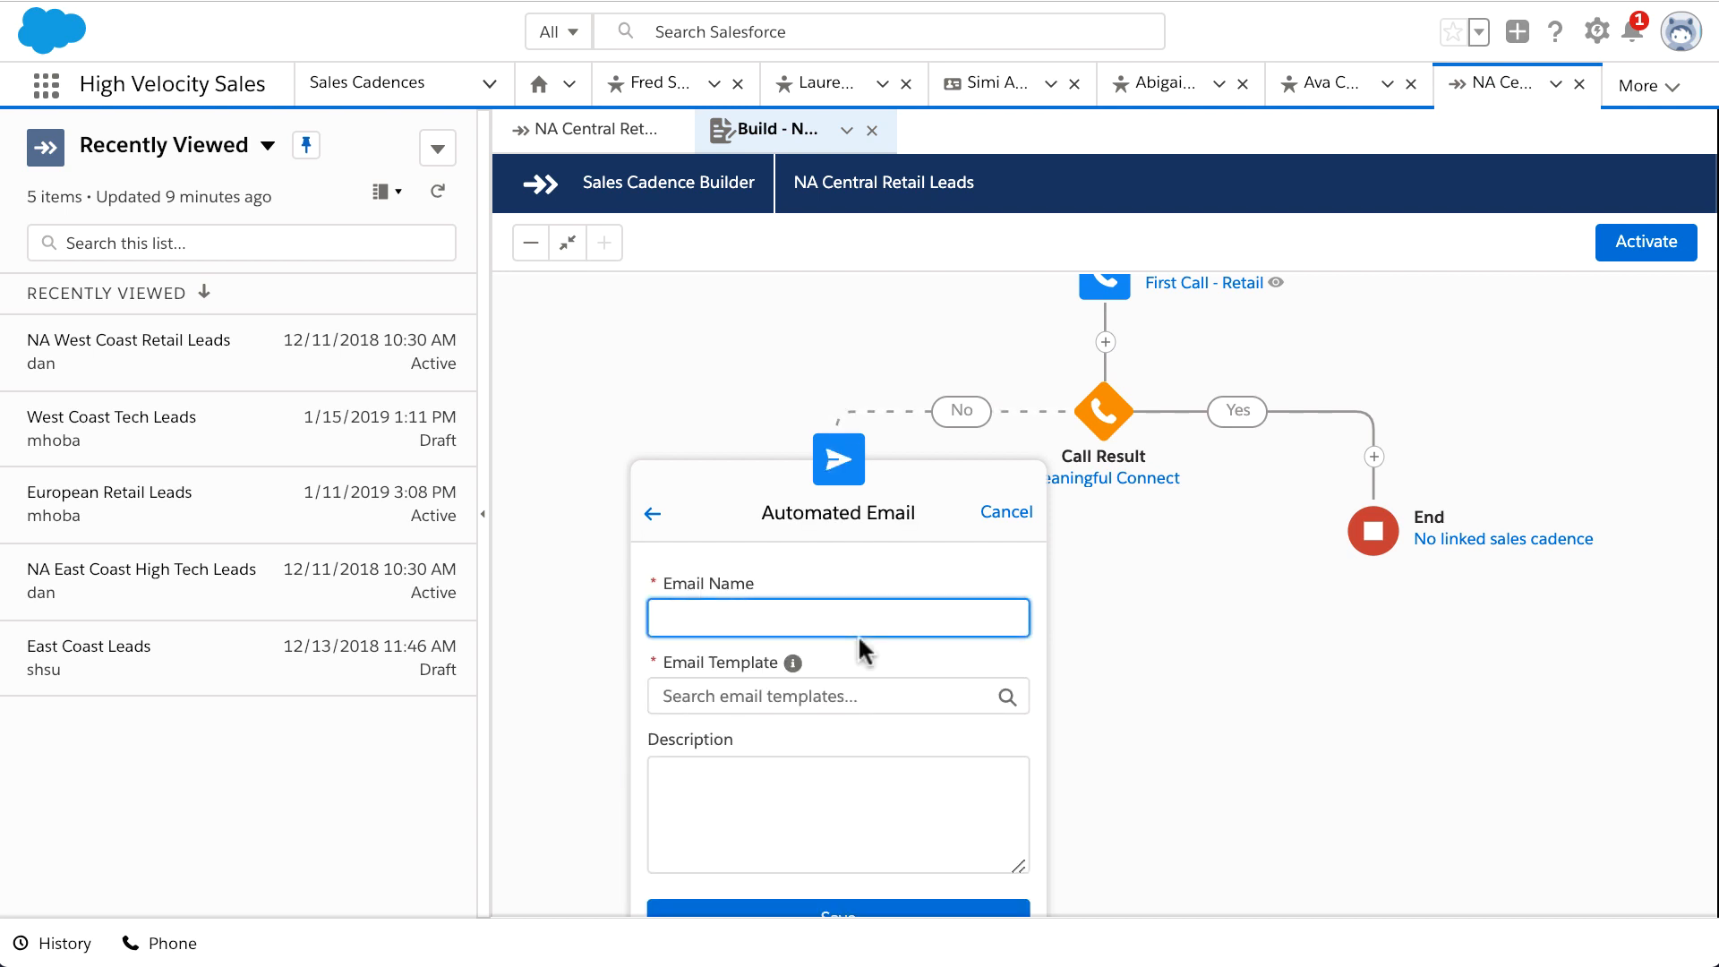
{"action": "type", "text": "Automatic Follow-up"}
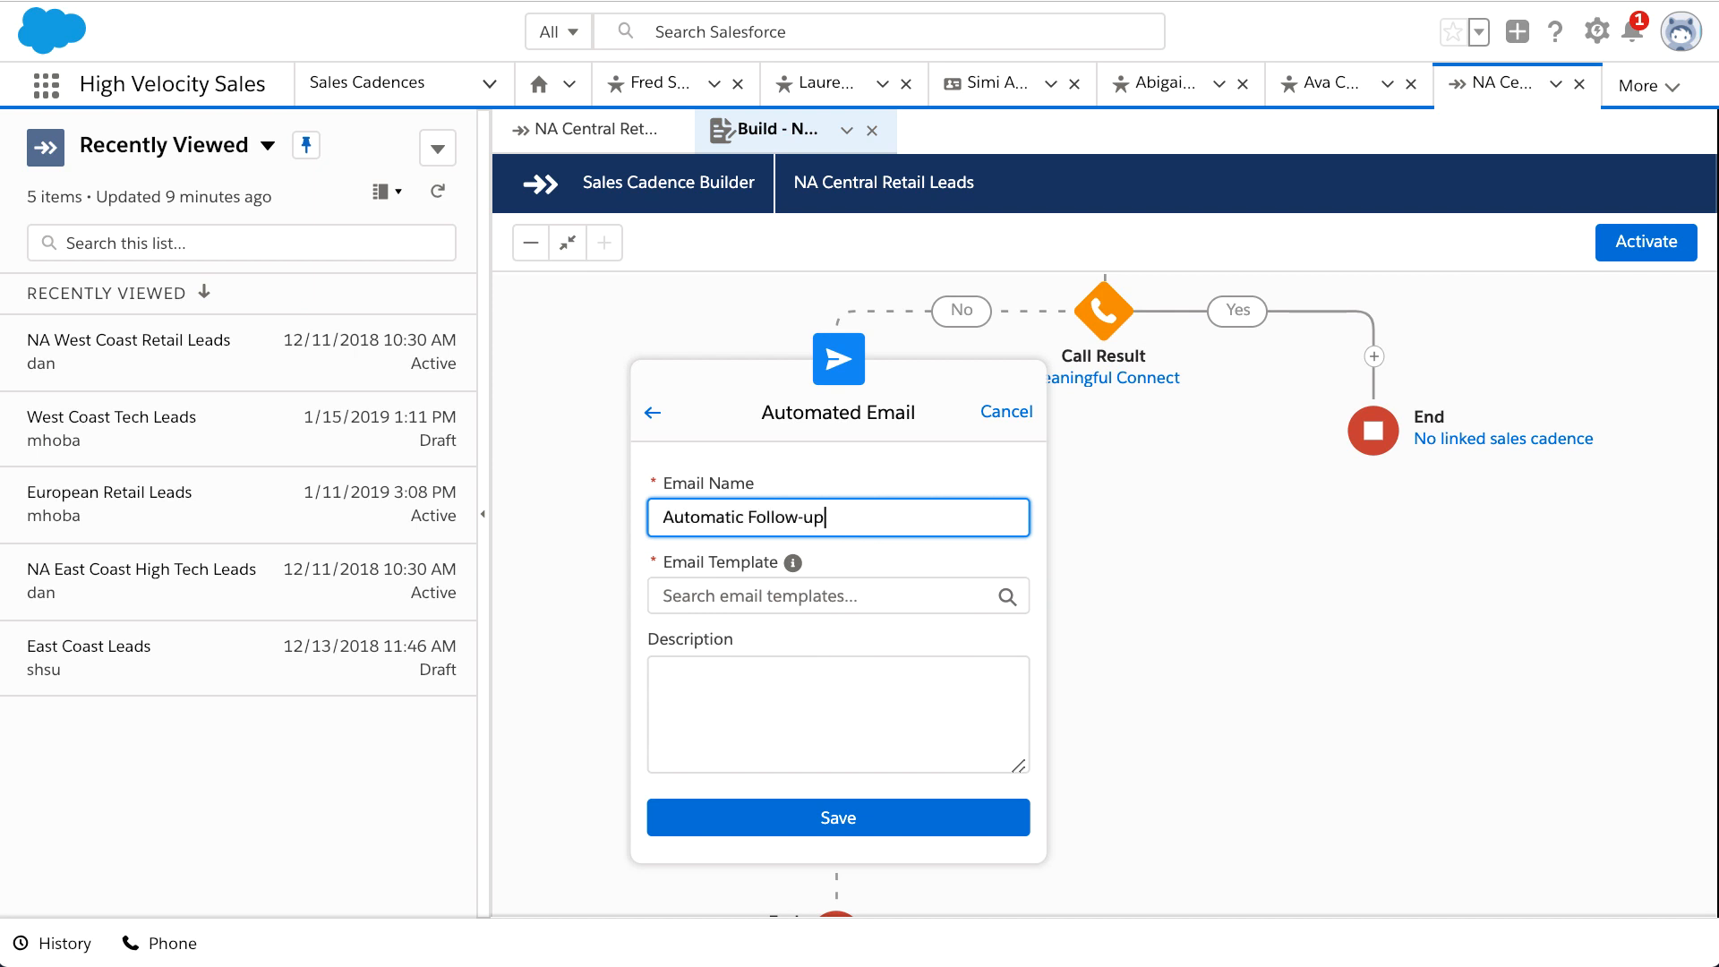
{"action": "left_click", "coordinate": [791, 593]}
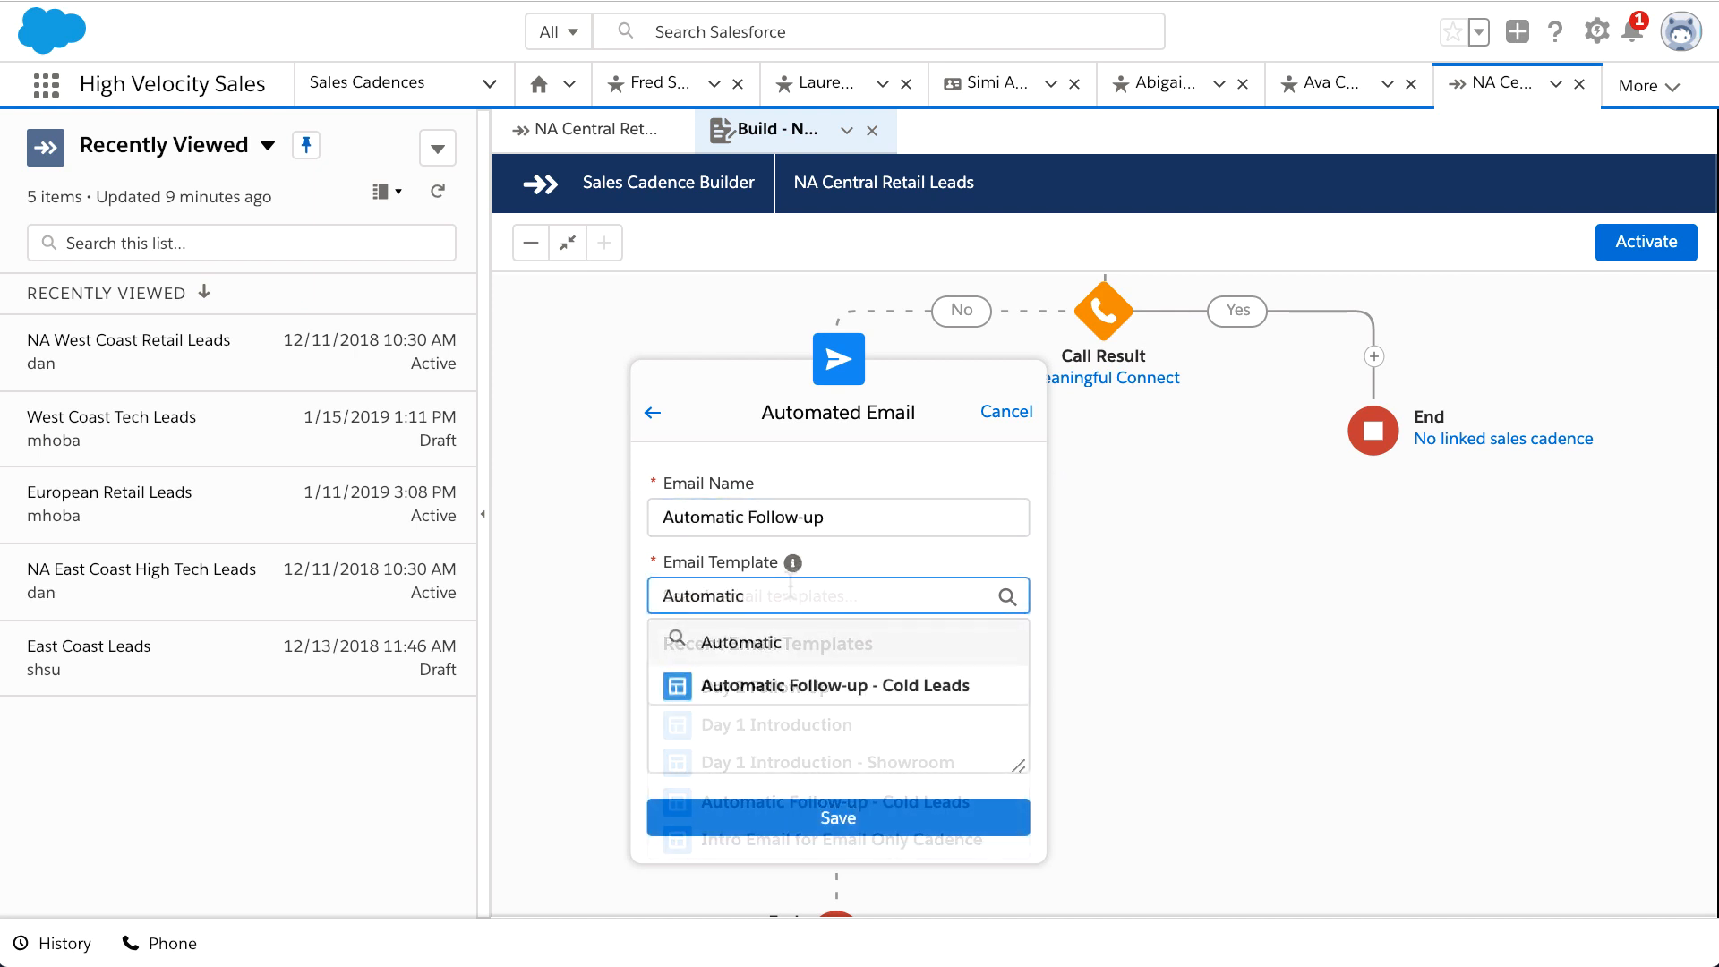
{"action": "left_click", "coordinate": [845, 689]}
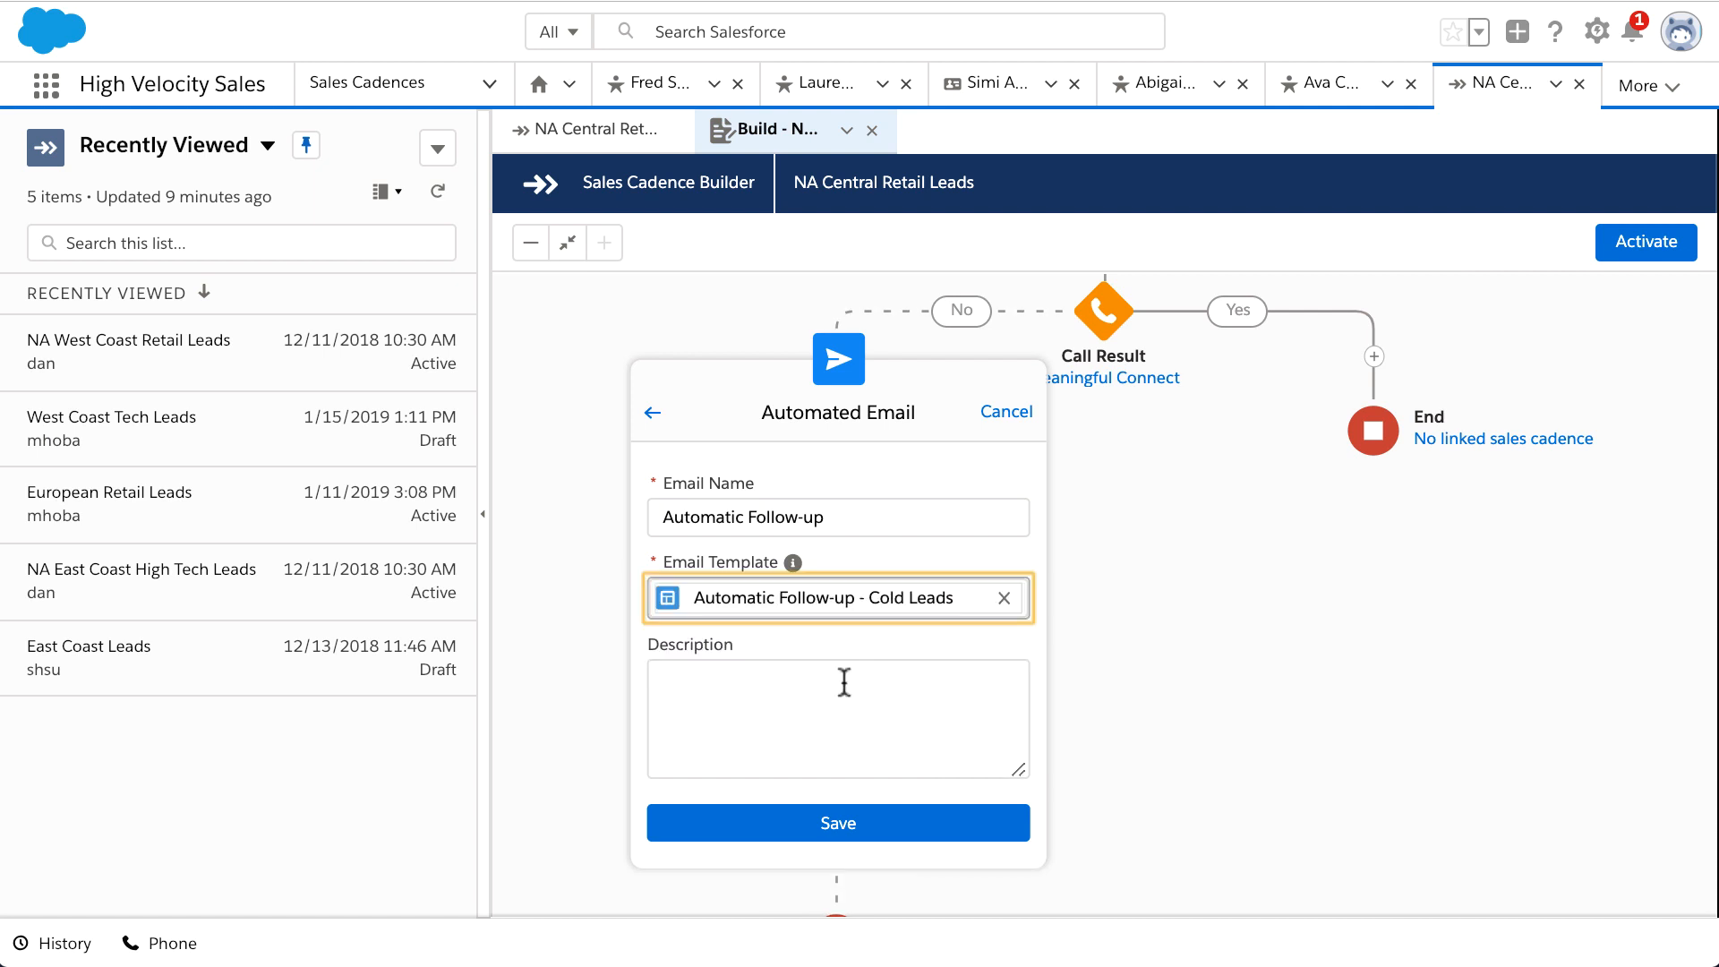
{"action": "left_click", "coordinate": [844, 683]}
{"action": "left_click", "coordinate": [852, 817]}
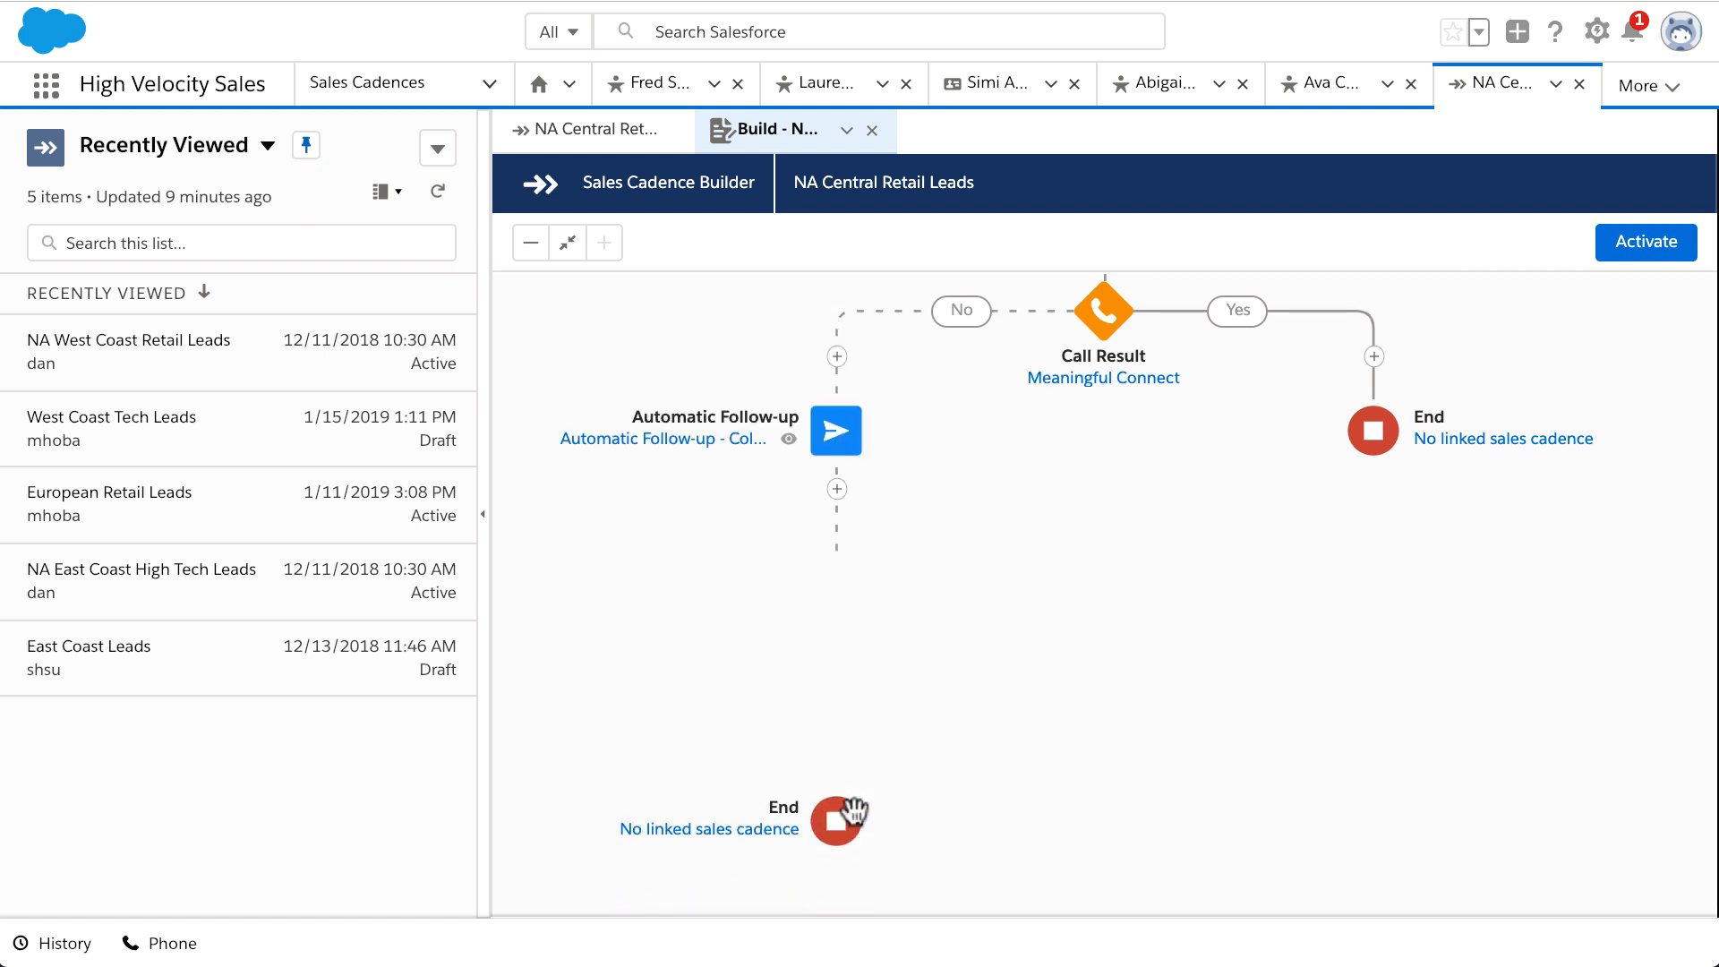
{"action": "left_click", "coordinate": [1374, 357]}
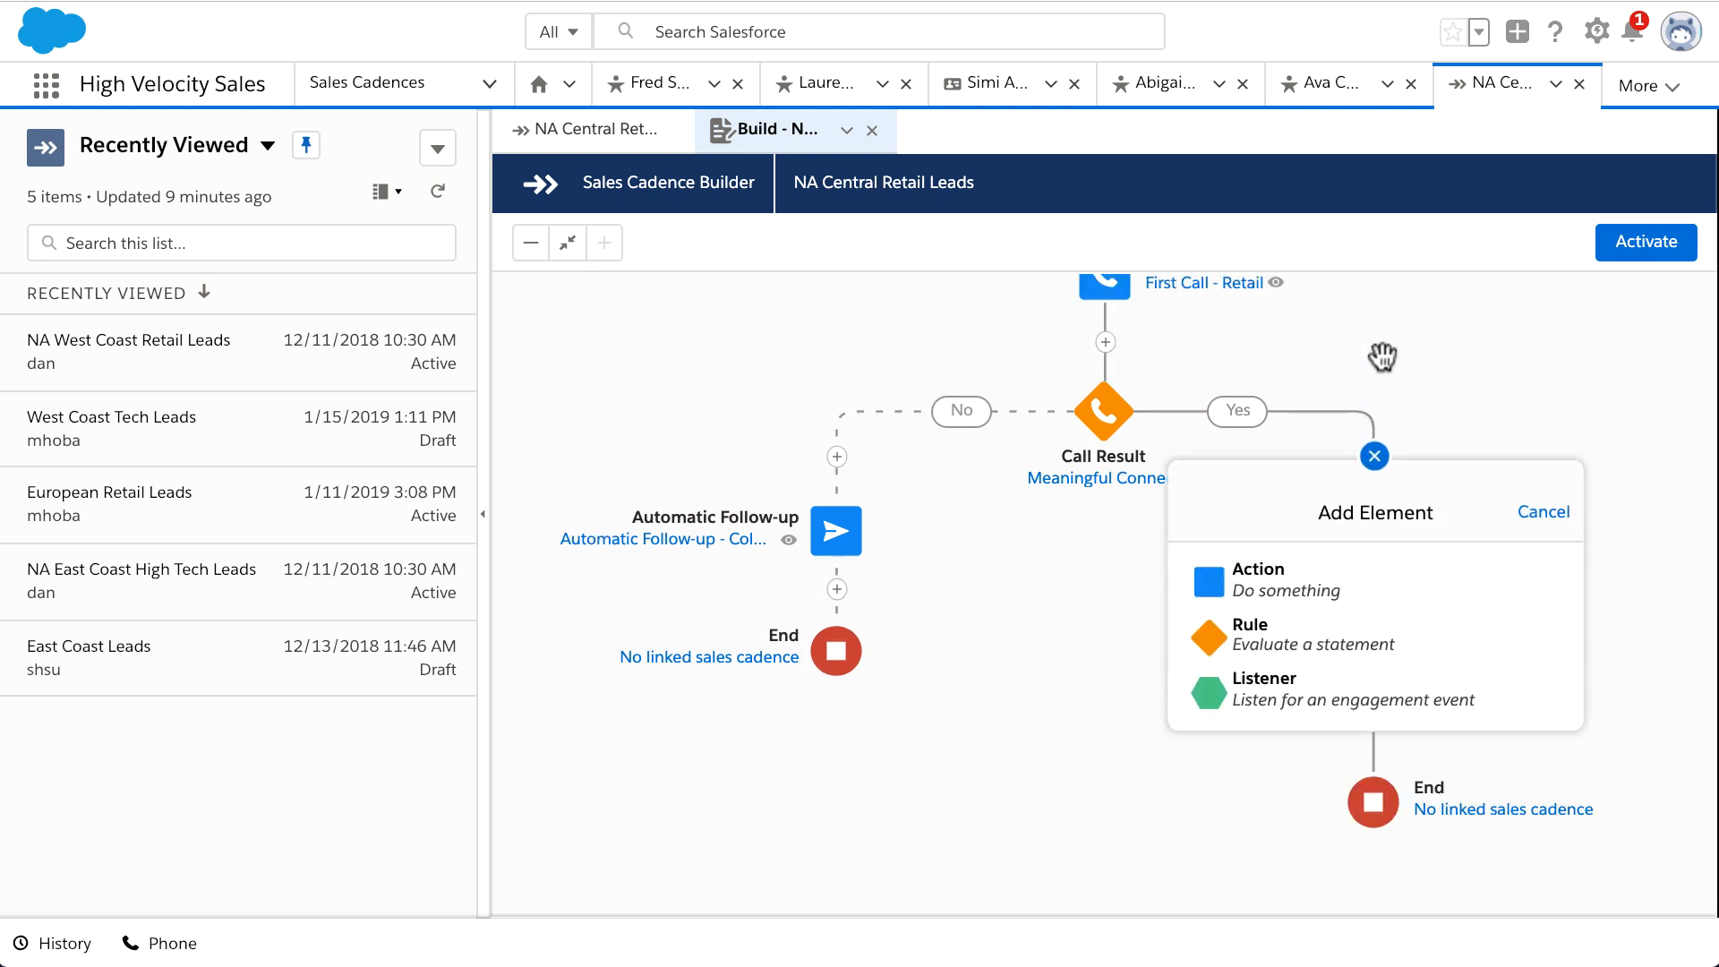
Step: Add a 2-hour Wait step on the Yes branch
{"action": "left_click", "coordinate": [1416, 584]}
{"action": "left_click", "coordinate": [1432, 758]}
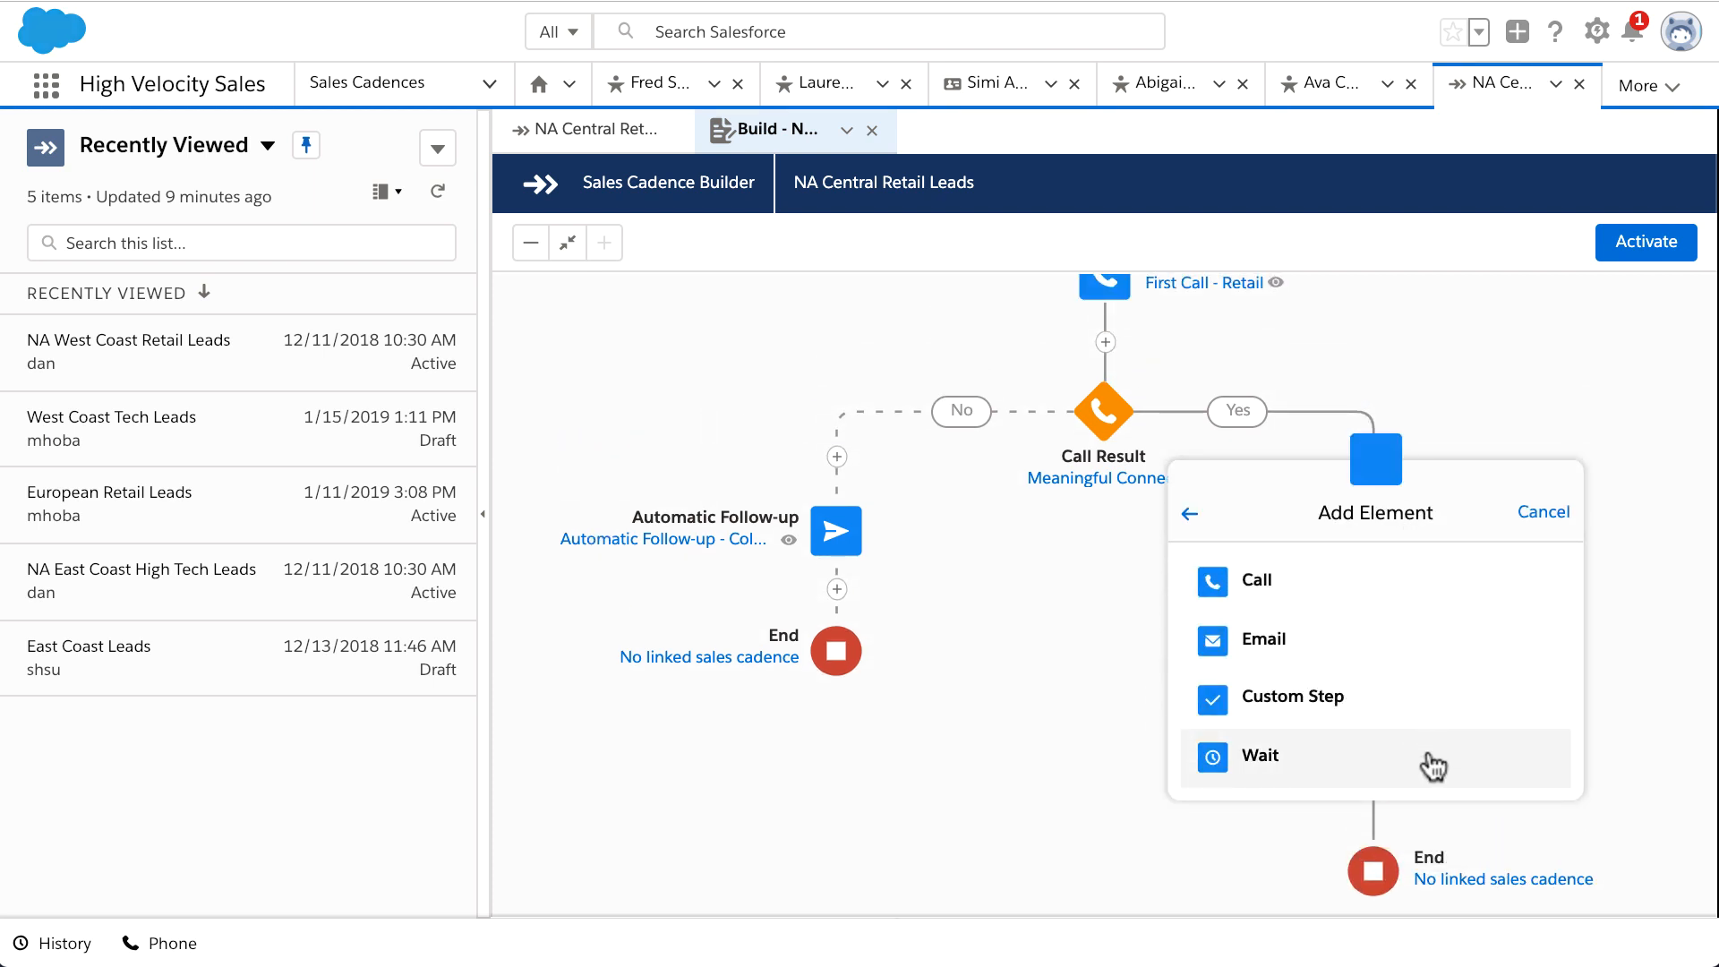
{"action": "double_click", "coordinate": [1453, 624]}
{"action": "type", "text": "2"}
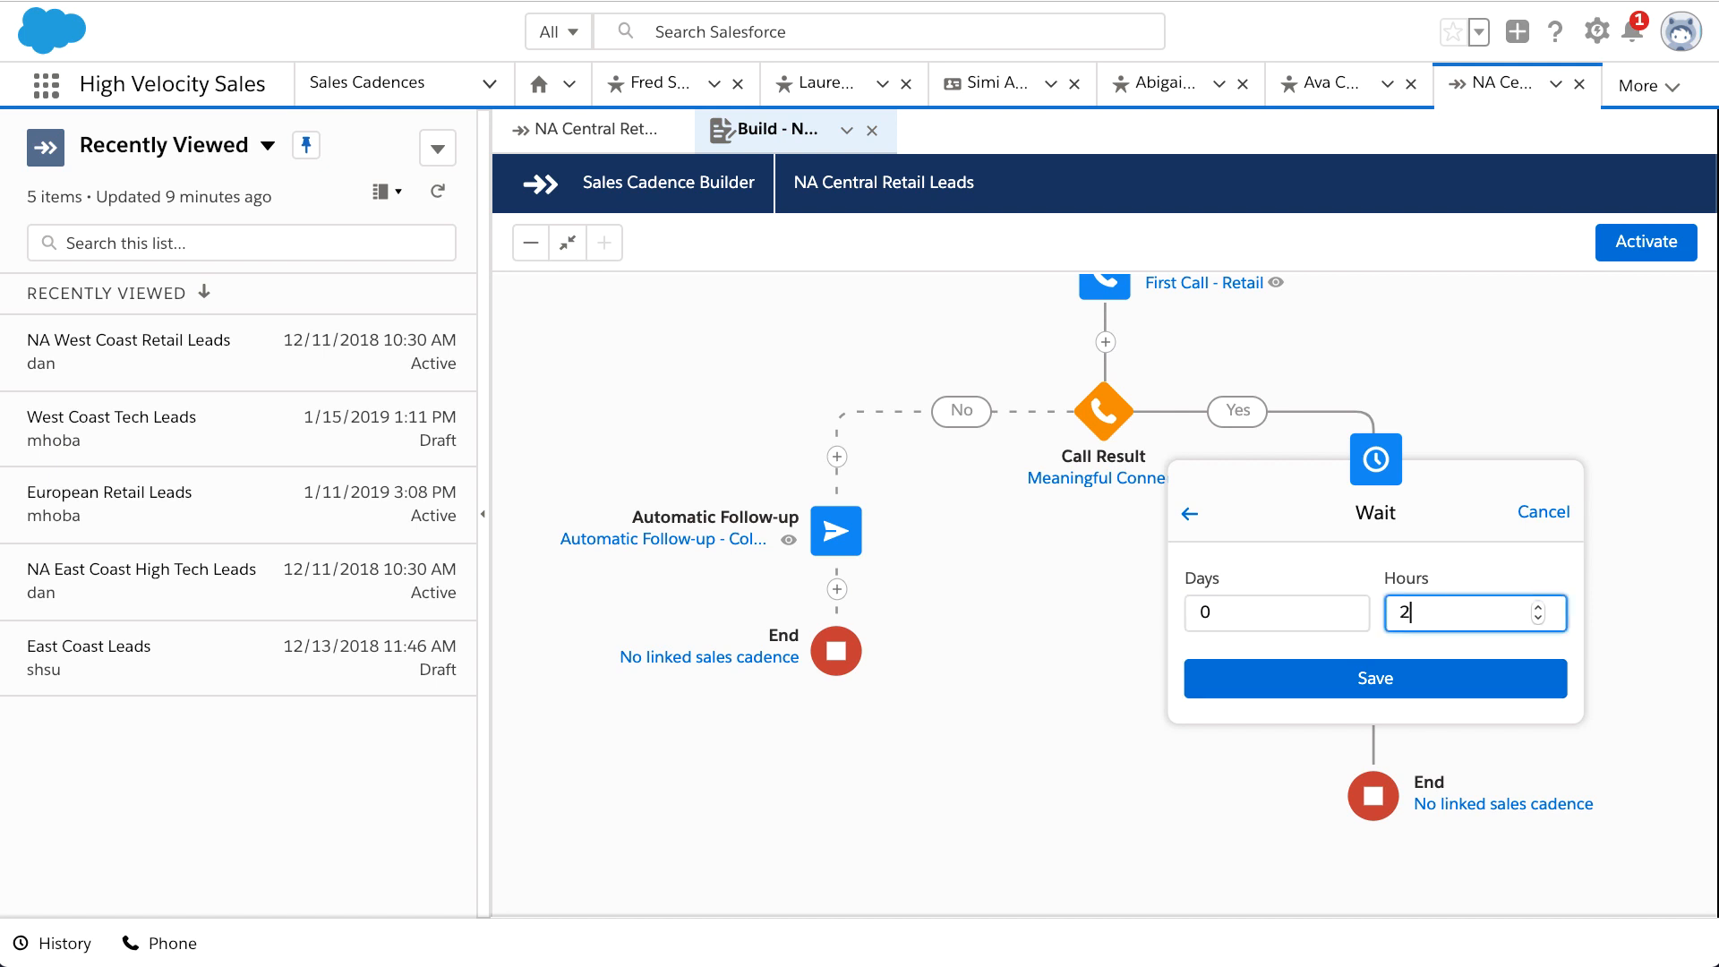
{"action": "left_click", "coordinate": [1439, 673]}
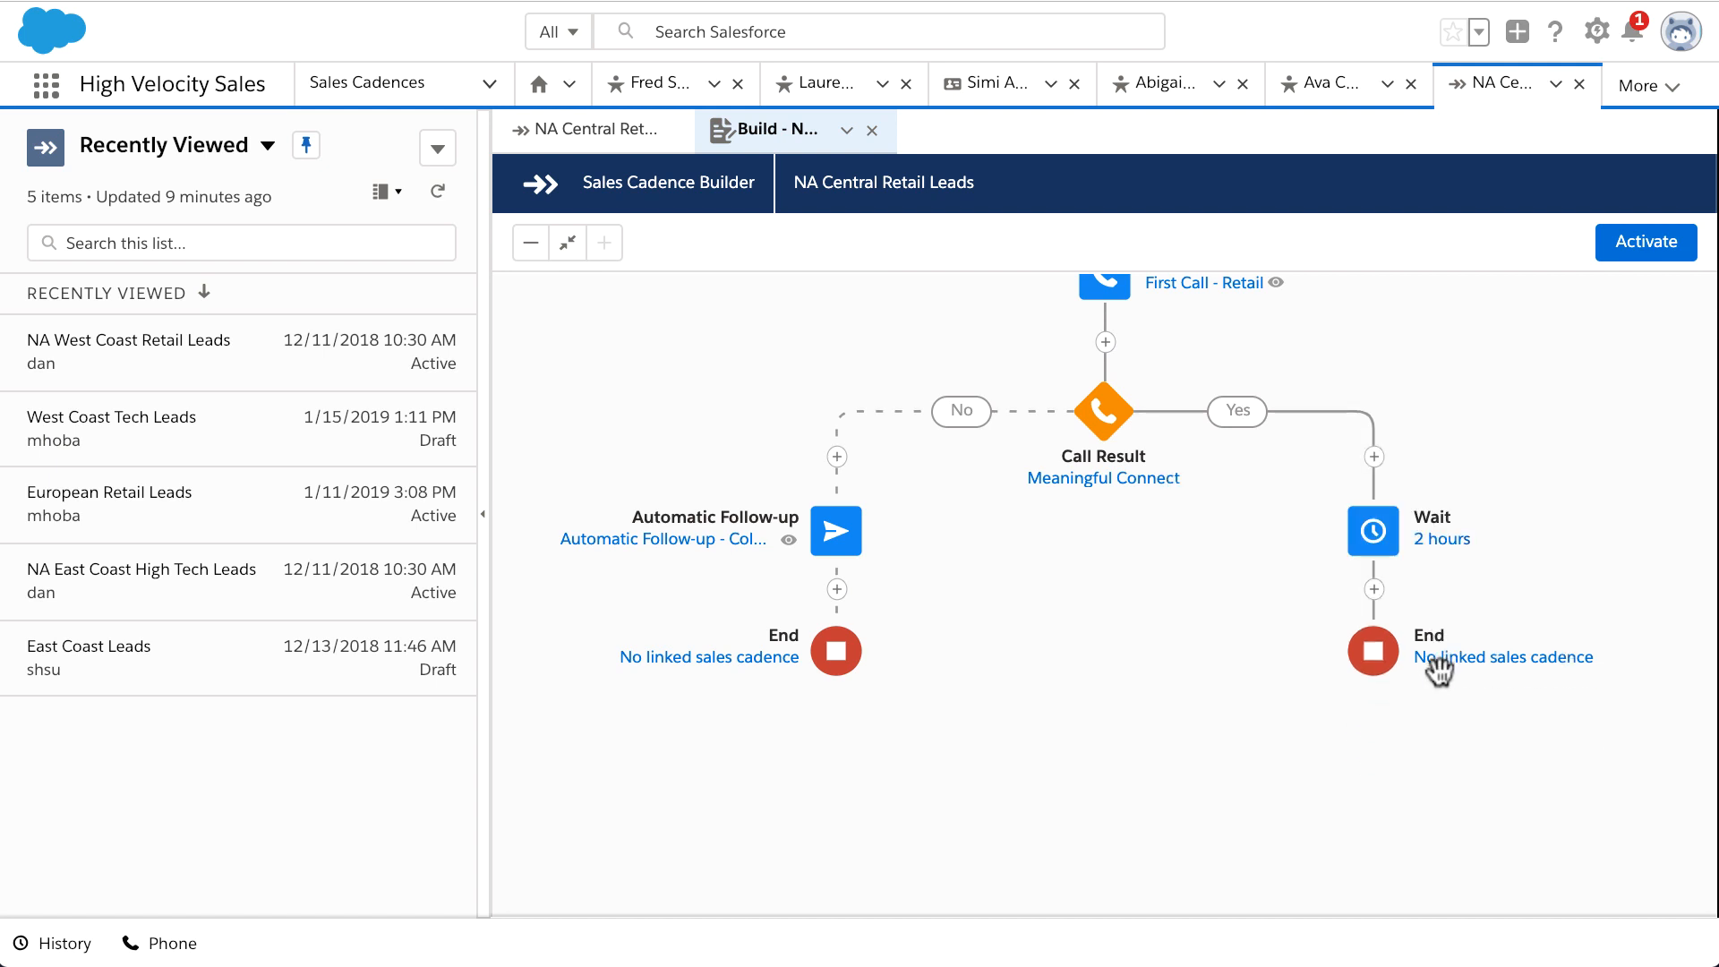
Step: After the wait, add a manually sent email step named 'Follow-up - Warm Leads'
{"action": "left_click", "coordinate": [1374, 589]}
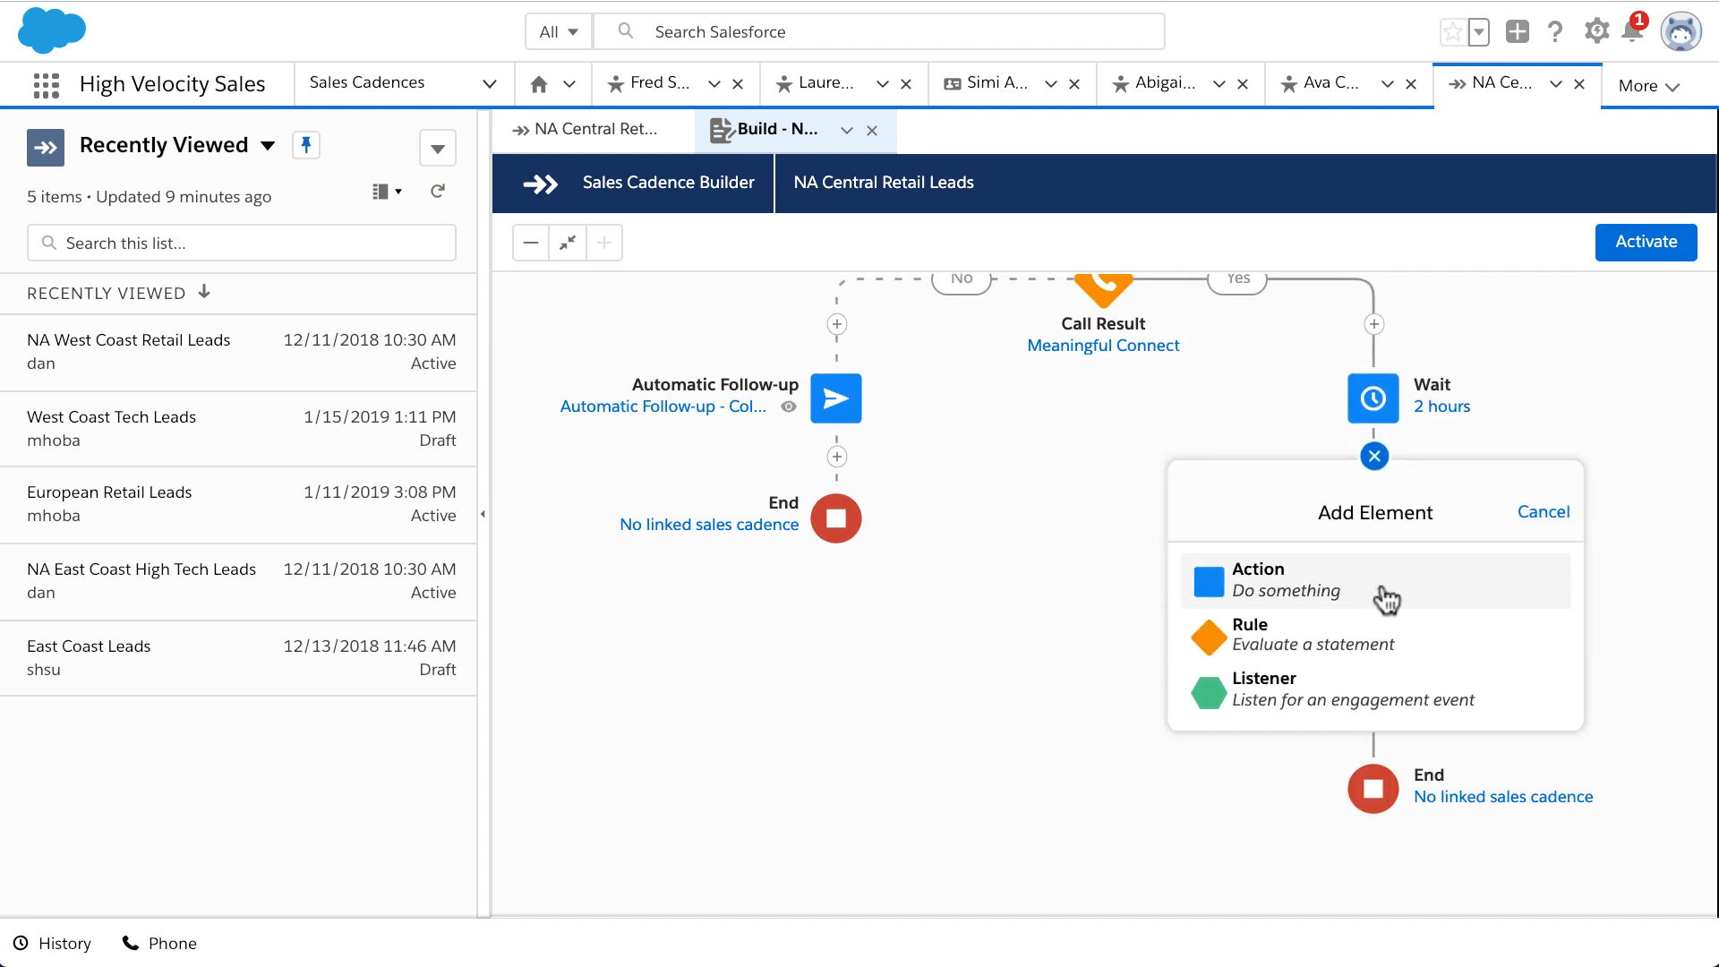
{"action": "left_click", "coordinate": [1386, 598]}
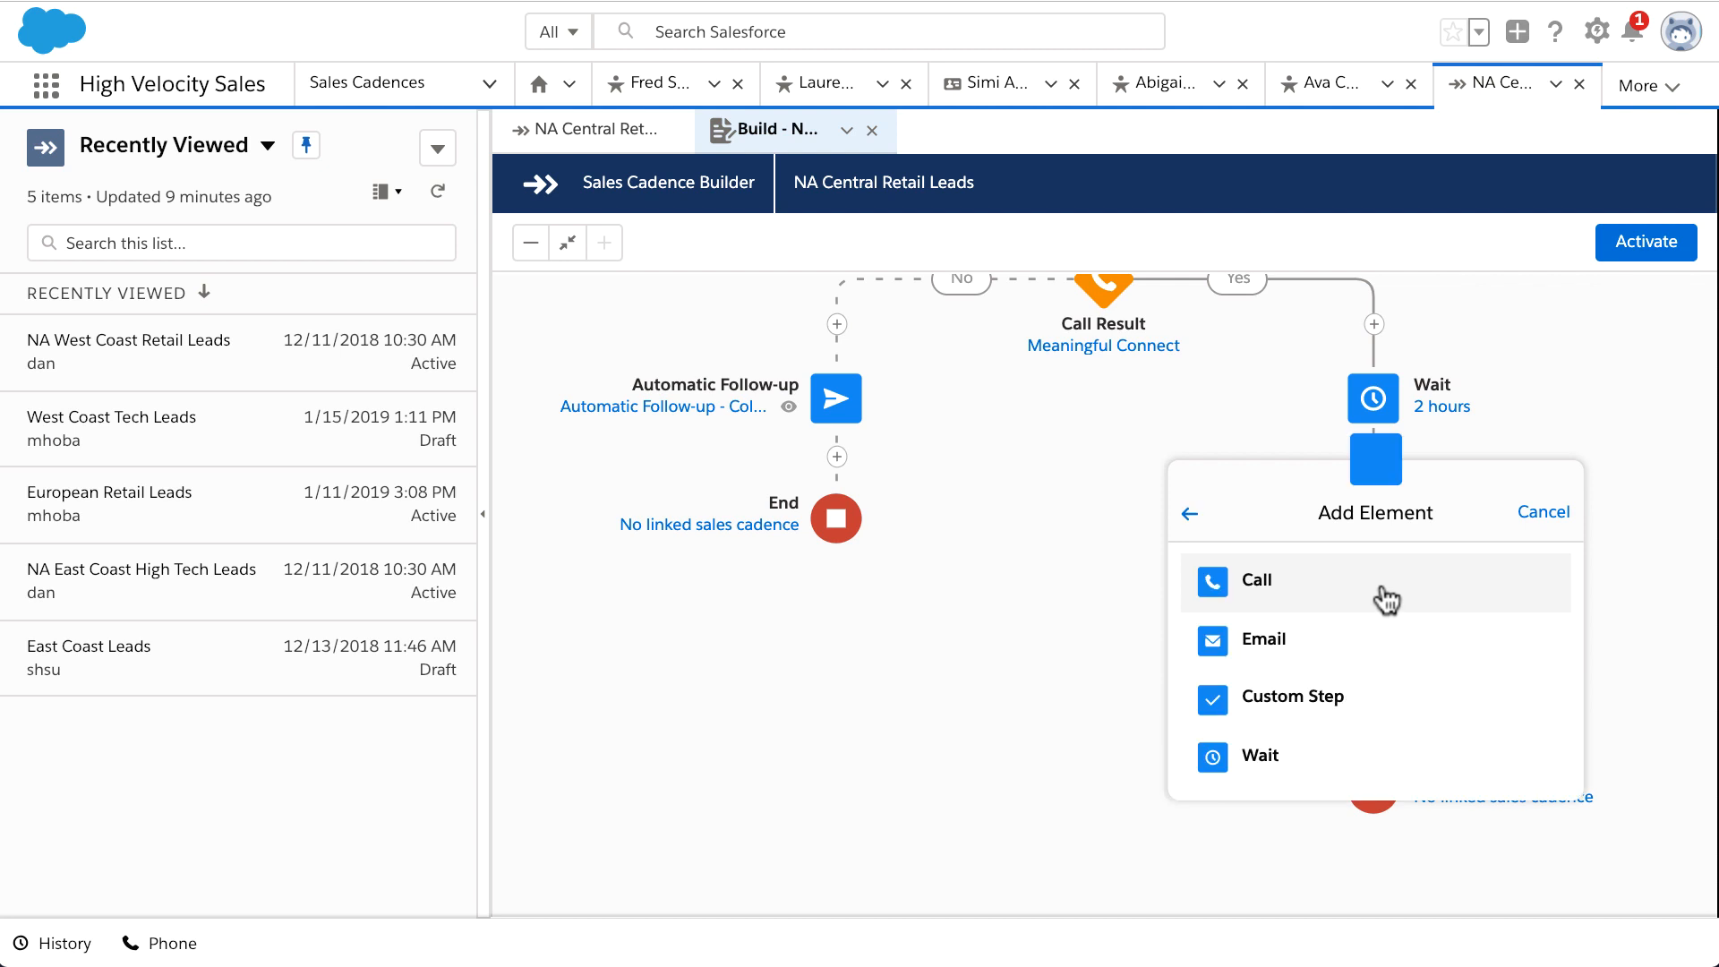
{"action": "left_click", "coordinate": [1390, 651]}
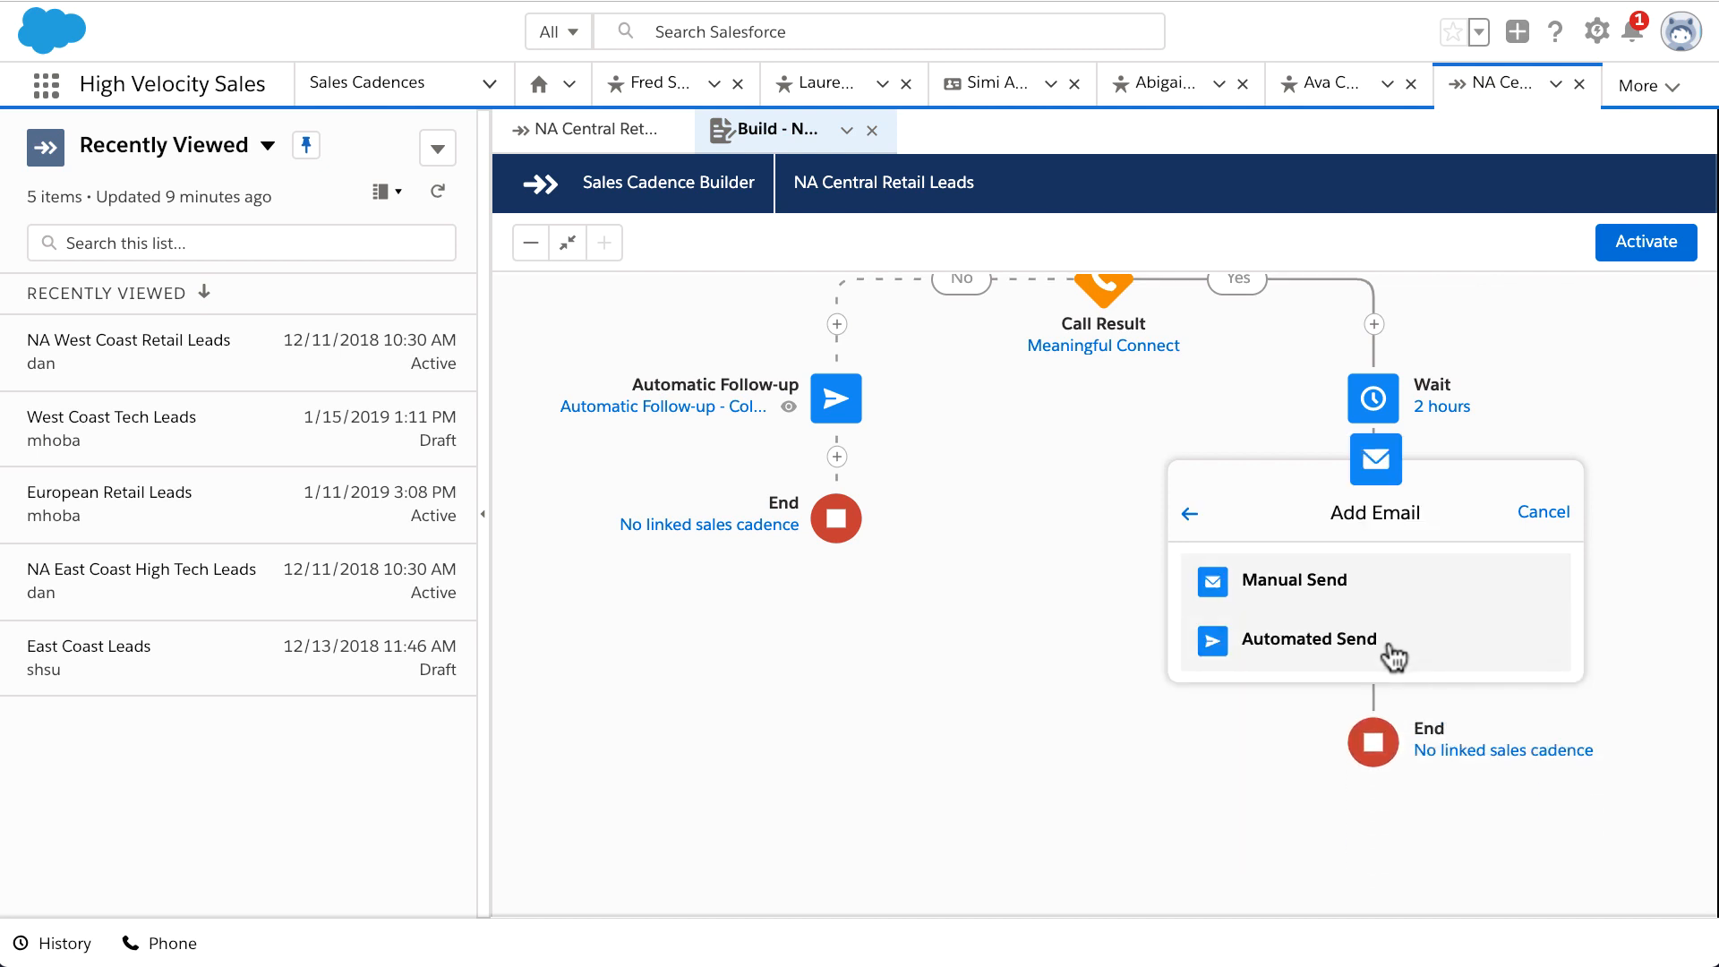
{"action": "left_click", "coordinate": [1377, 583]}
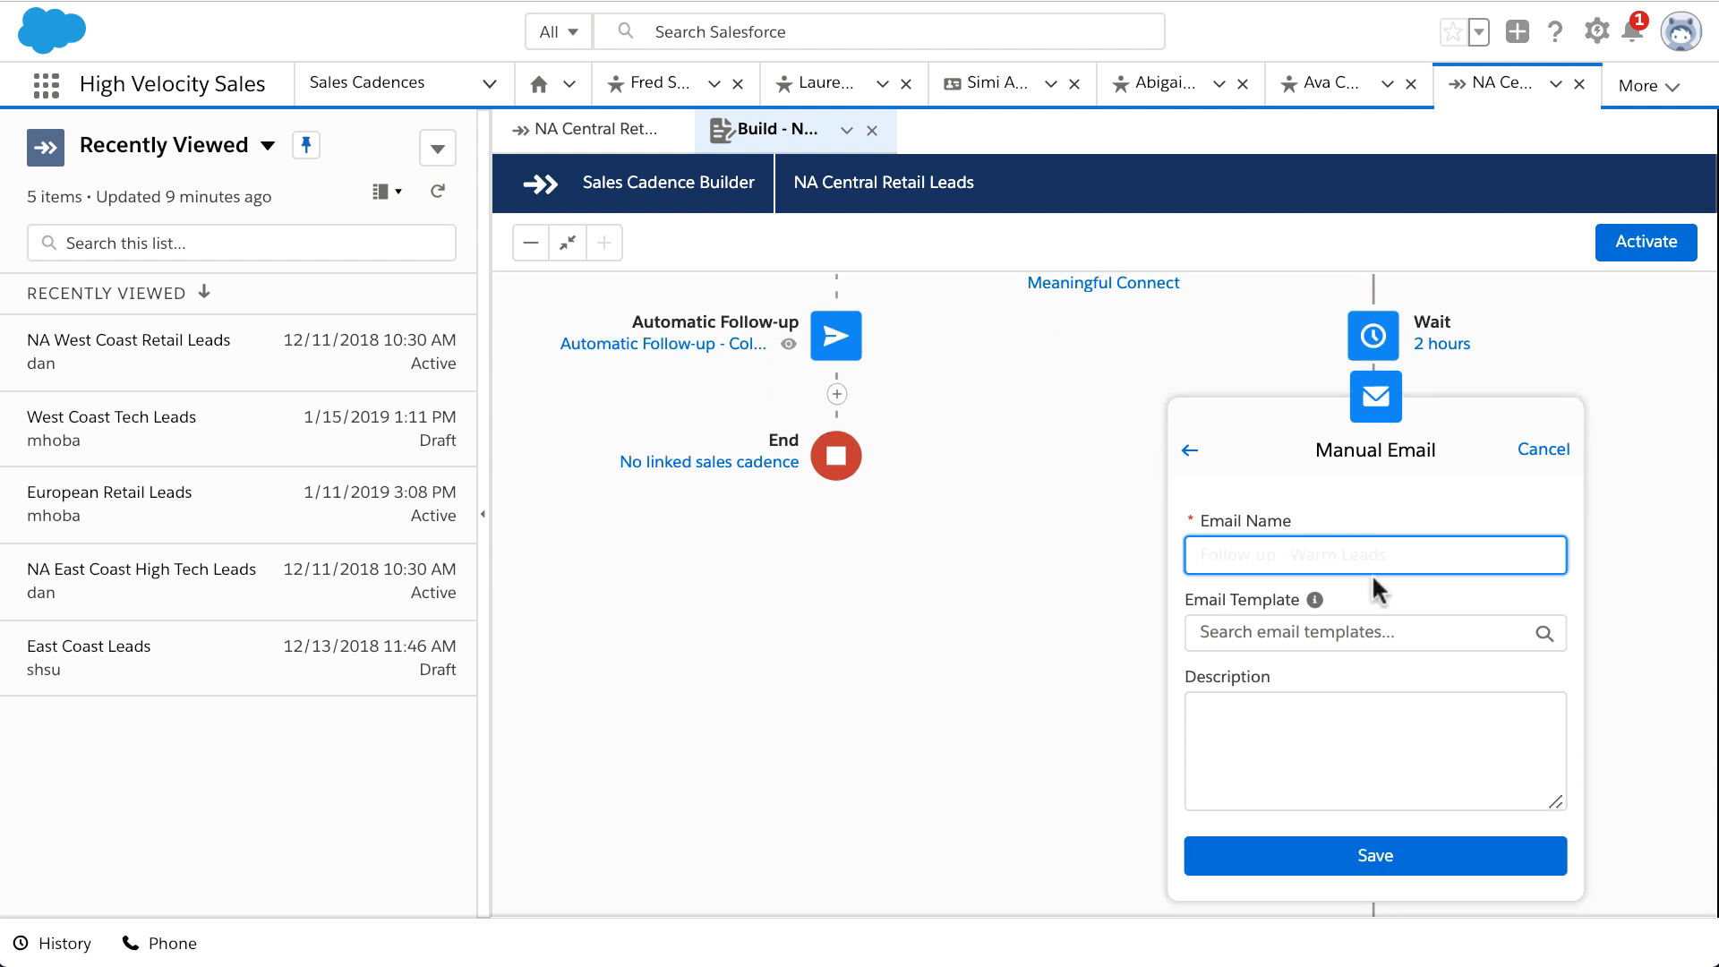
{"action": "type", "text": "Follow-up - Warm Leads"}
{"action": "left_click", "coordinate": [1403, 861]}
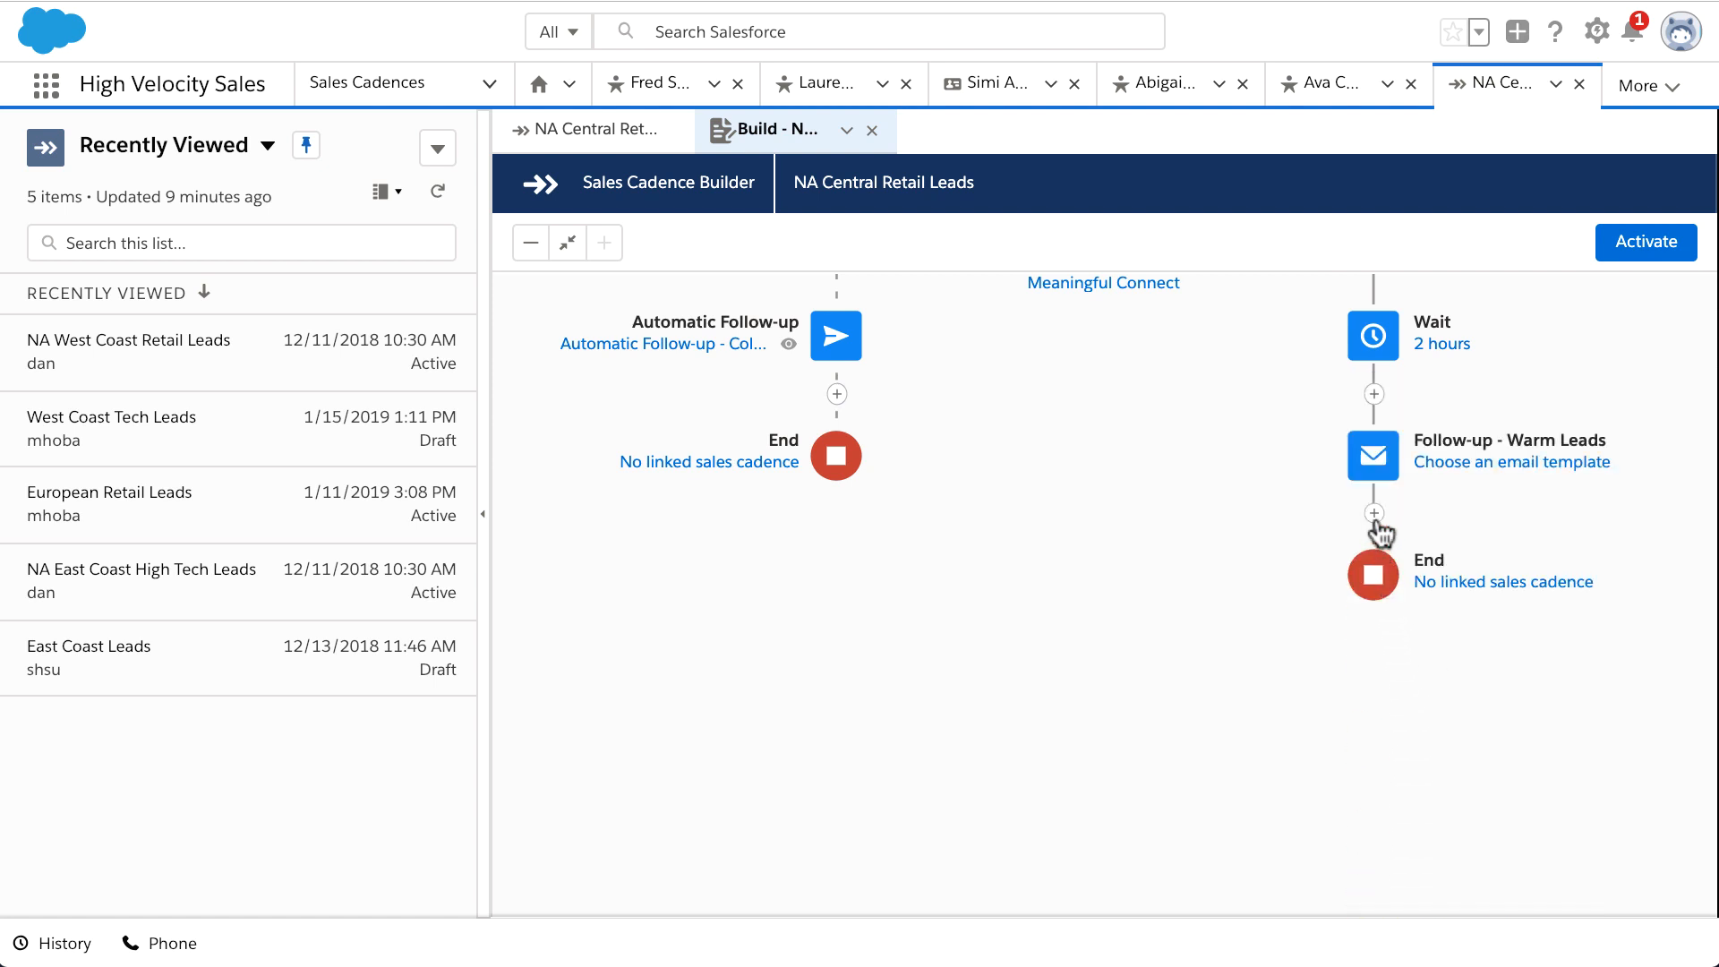
{"action": "left_click", "coordinate": [1374, 514]}
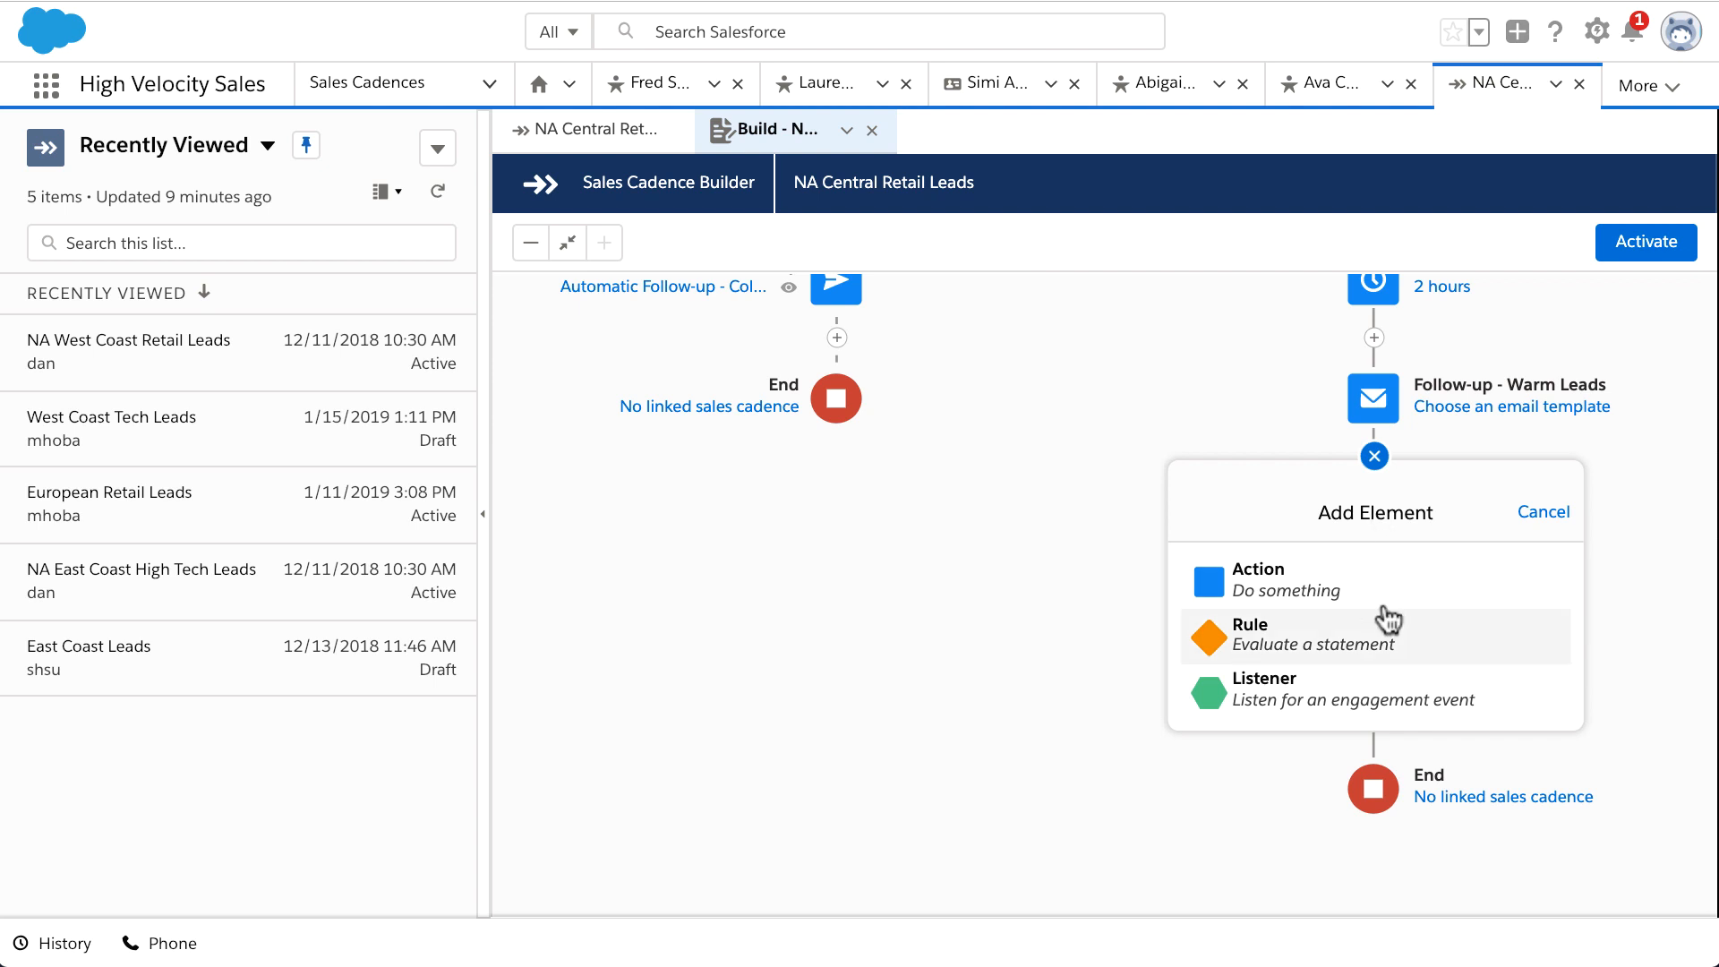
Step: Add an Email Open listener lasting 2 days that advances when the target engages
{"action": "left_click", "coordinate": [1396, 693]}
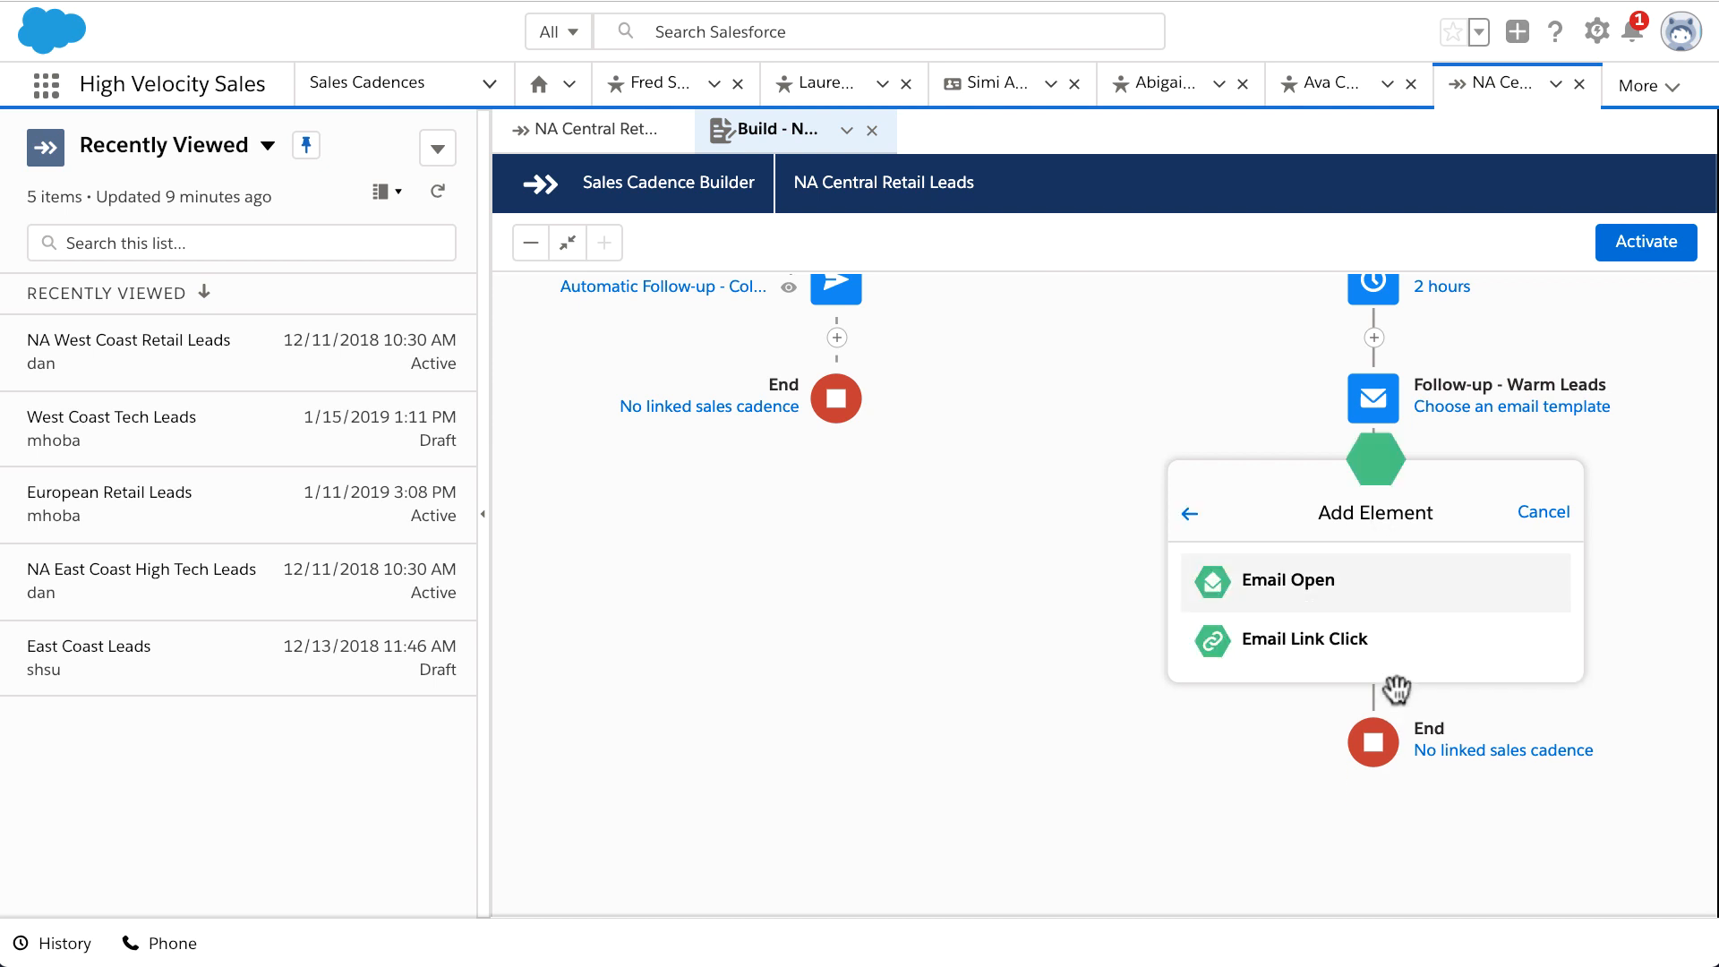
{"action": "left_click", "coordinate": [1373, 584]}
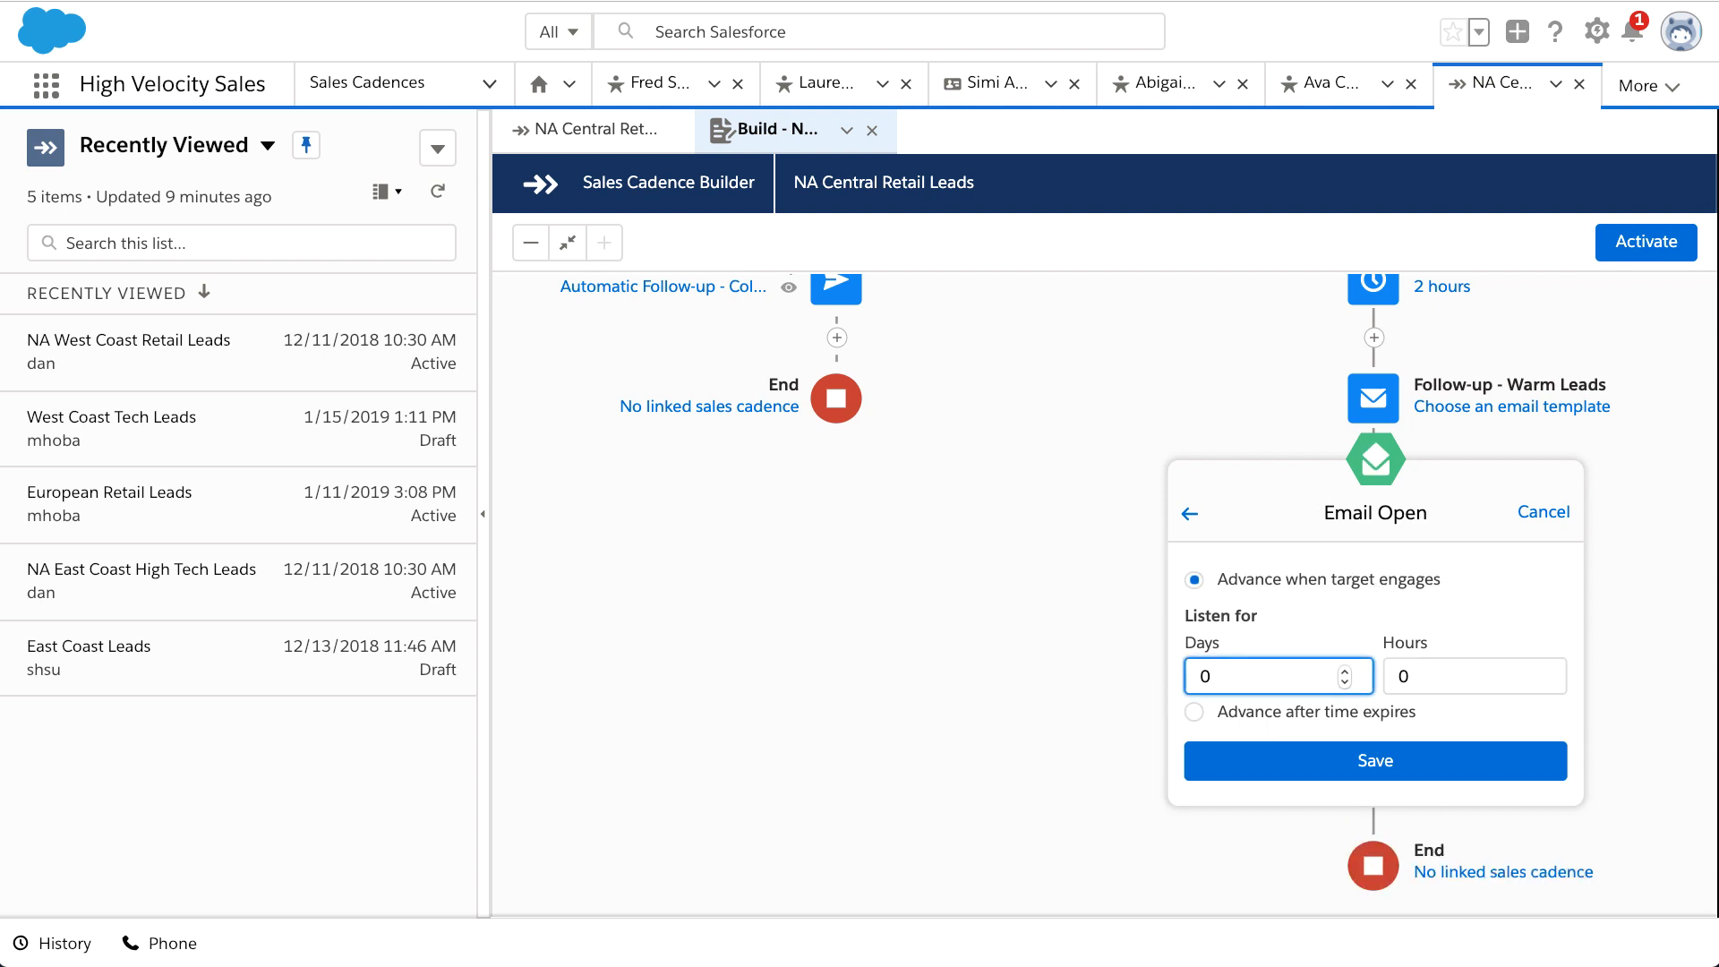
{"action": "key", "text": "BackSpace"}
{"action": "type", "text": "2"}
{"action": "left_click", "coordinate": [1194, 584]}
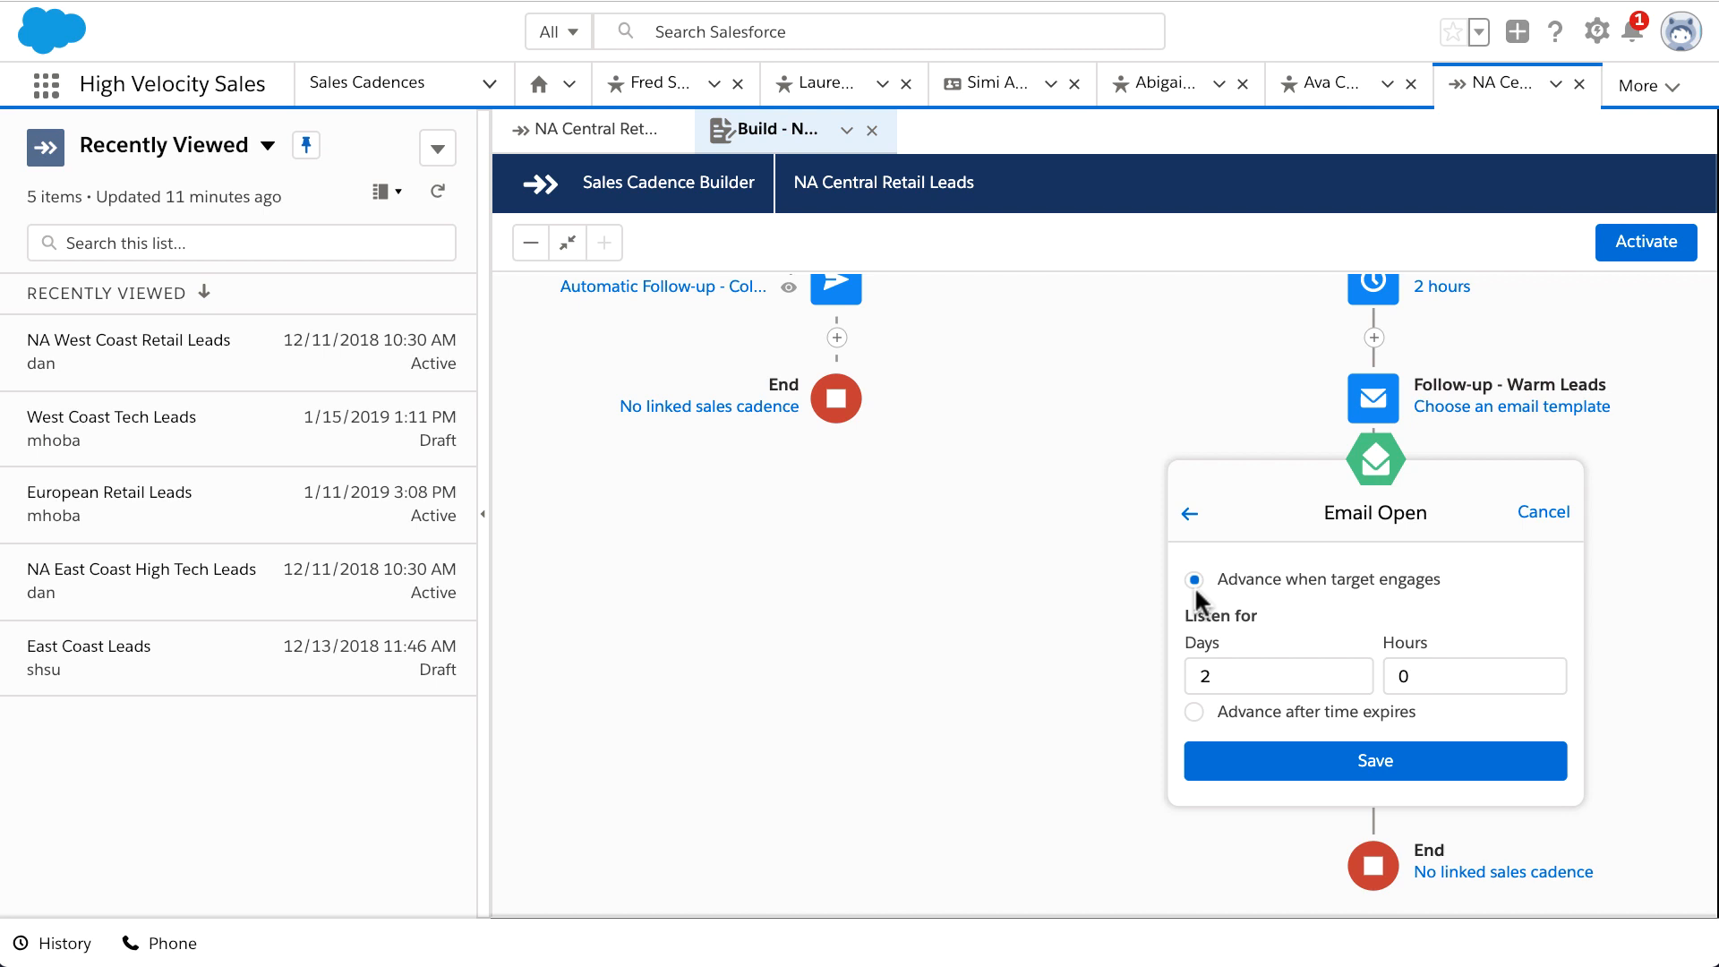
{"action": "left_click", "coordinate": [1251, 770]}
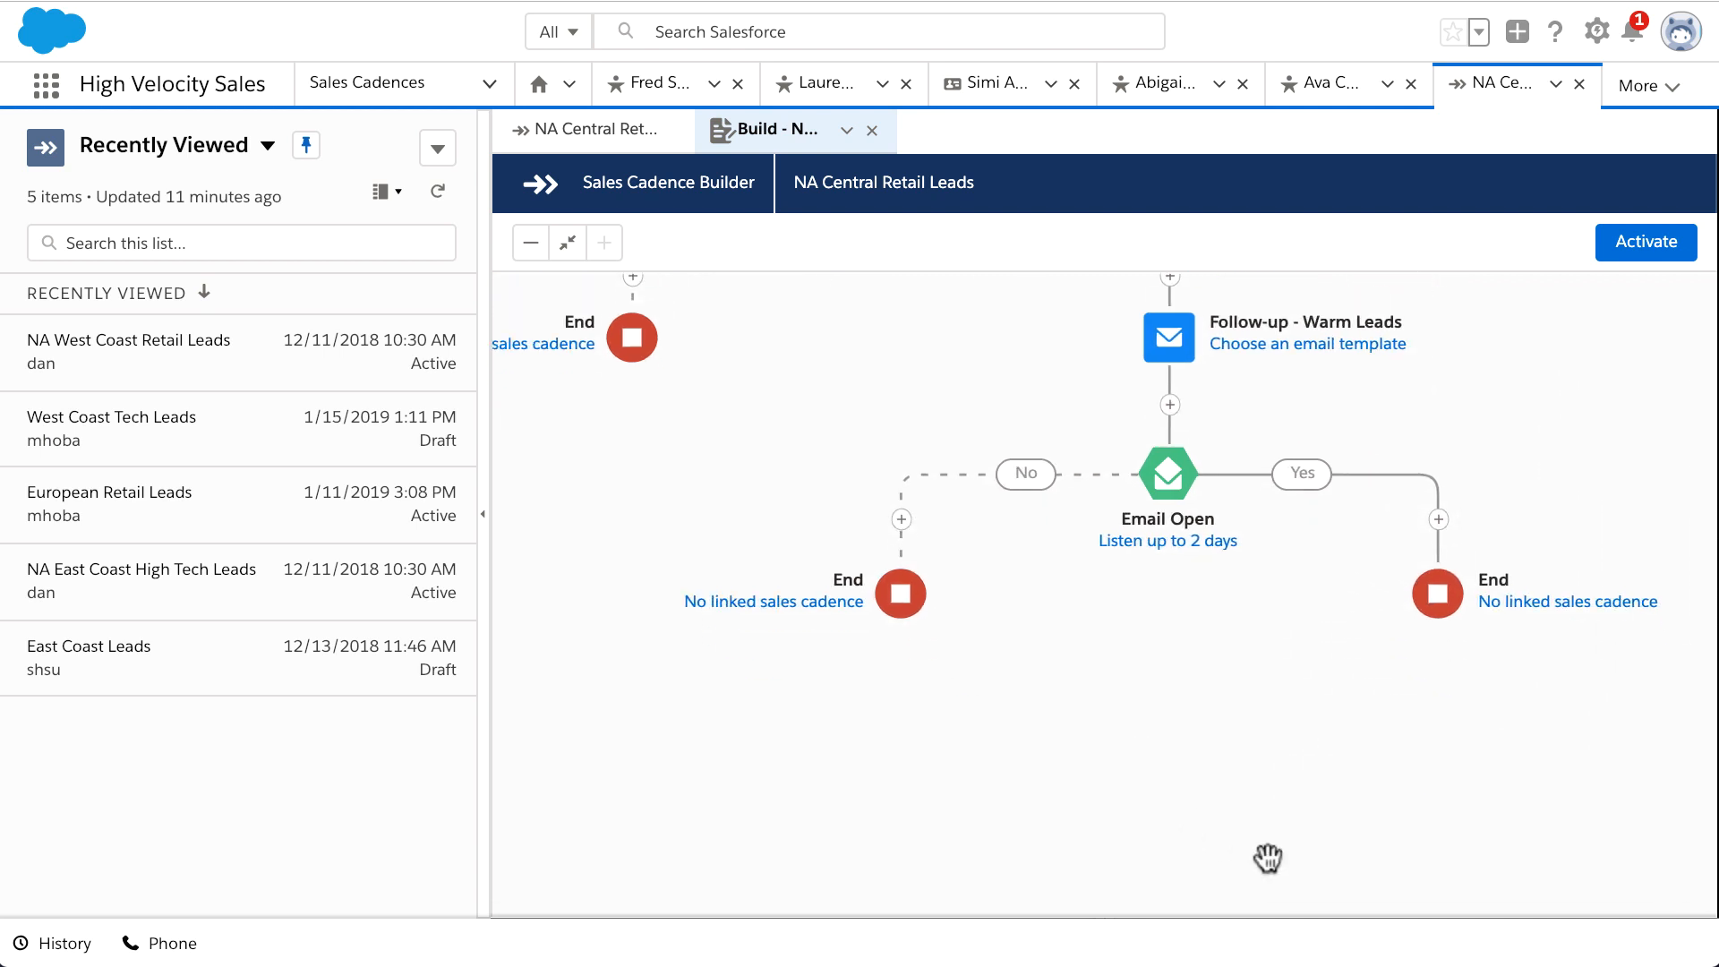
Step: On the listener's No path, add automated email 'Auto Follow-up 2' with the Automatic Follow-up - Cold Leads template
{"action": "left_click", "coordinate": [903, 519]}
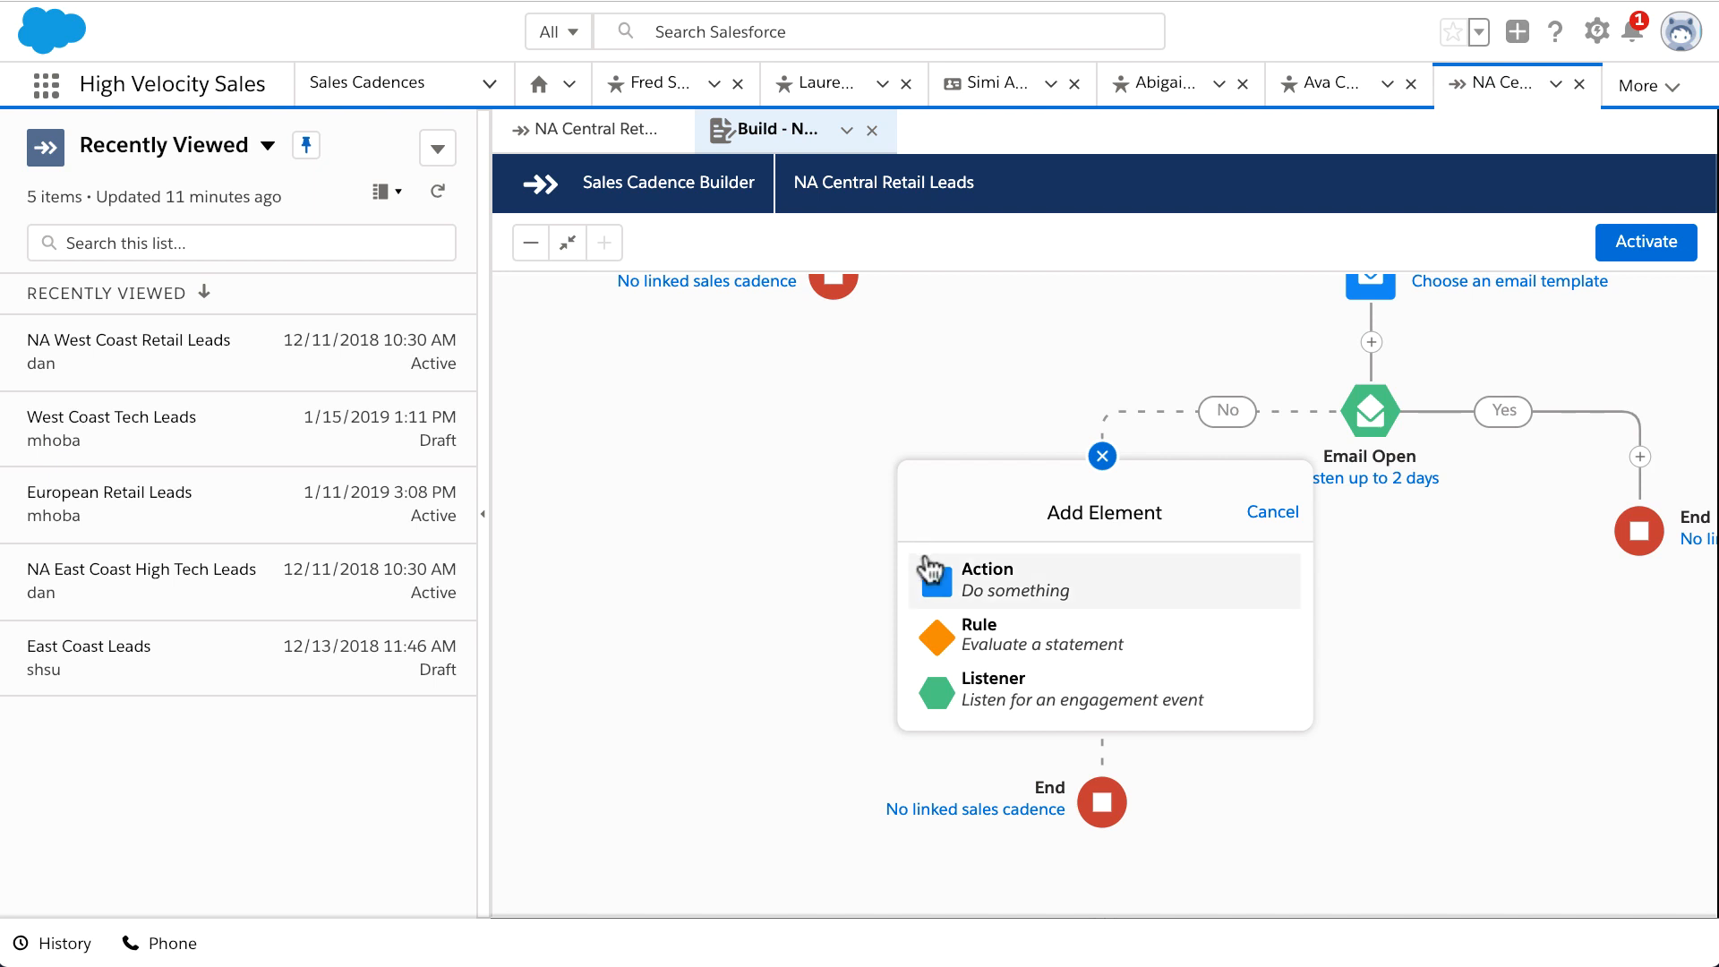
{"action": "left_click", "coordinate": [938, 582]}
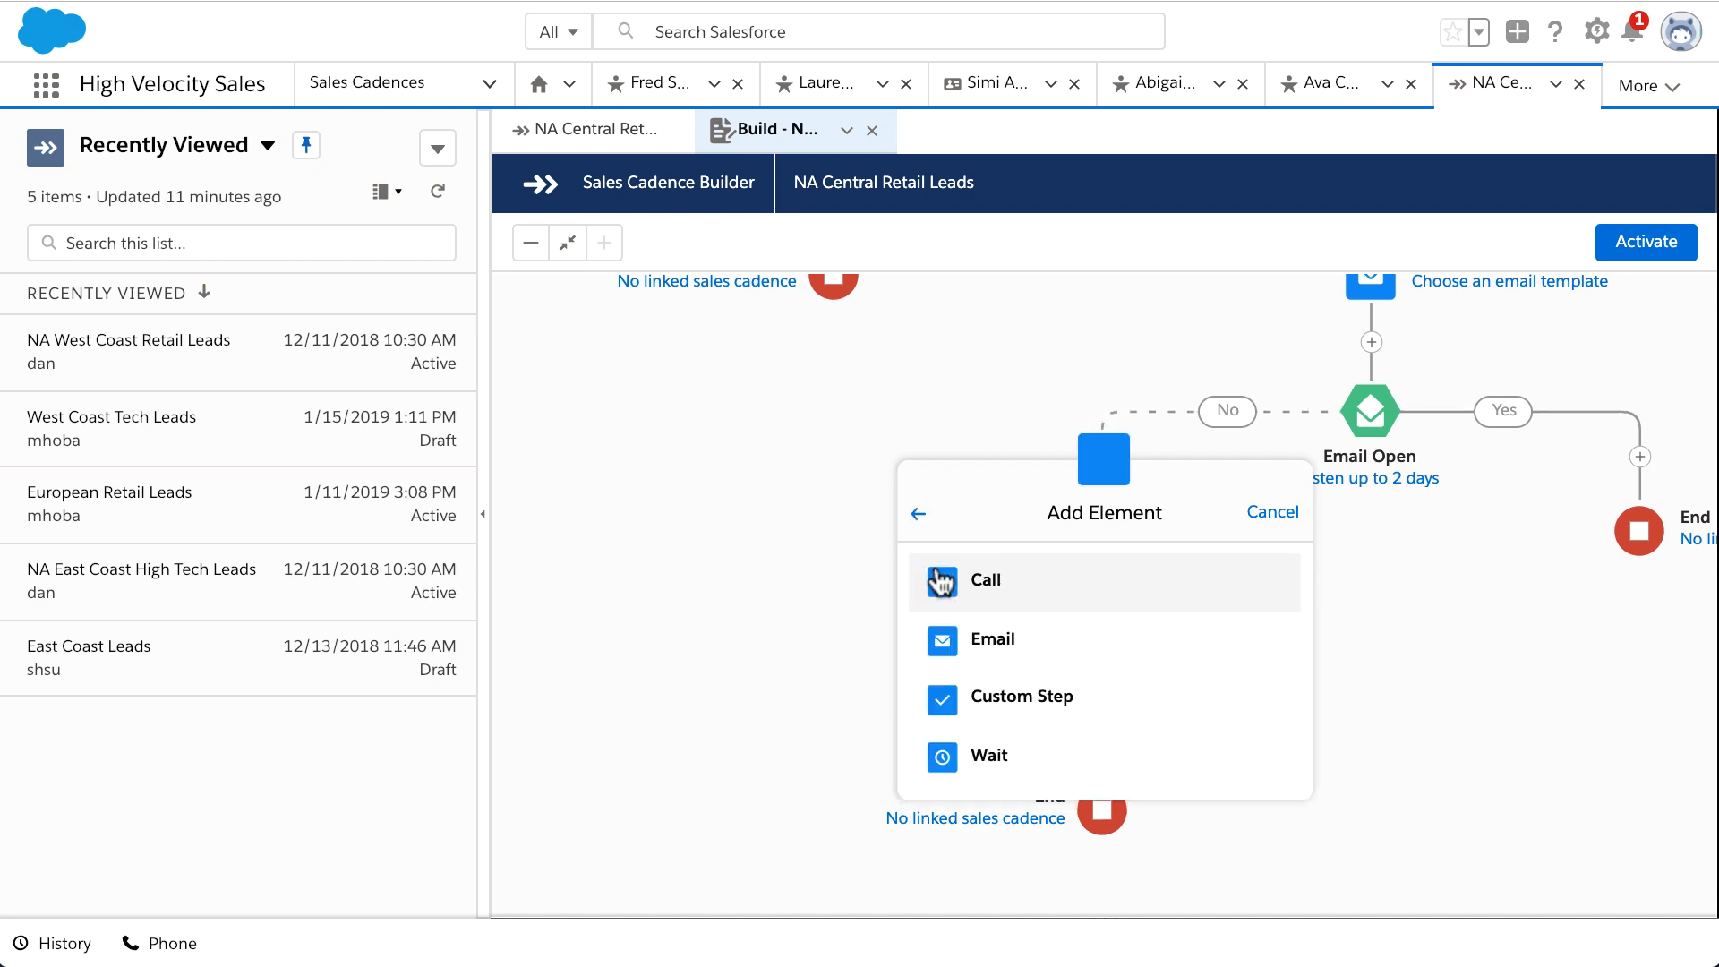
{"action": "left_click", "coordinate": [980, 645]}
{"action": "left_click", "coordinate": [1038, 649]}
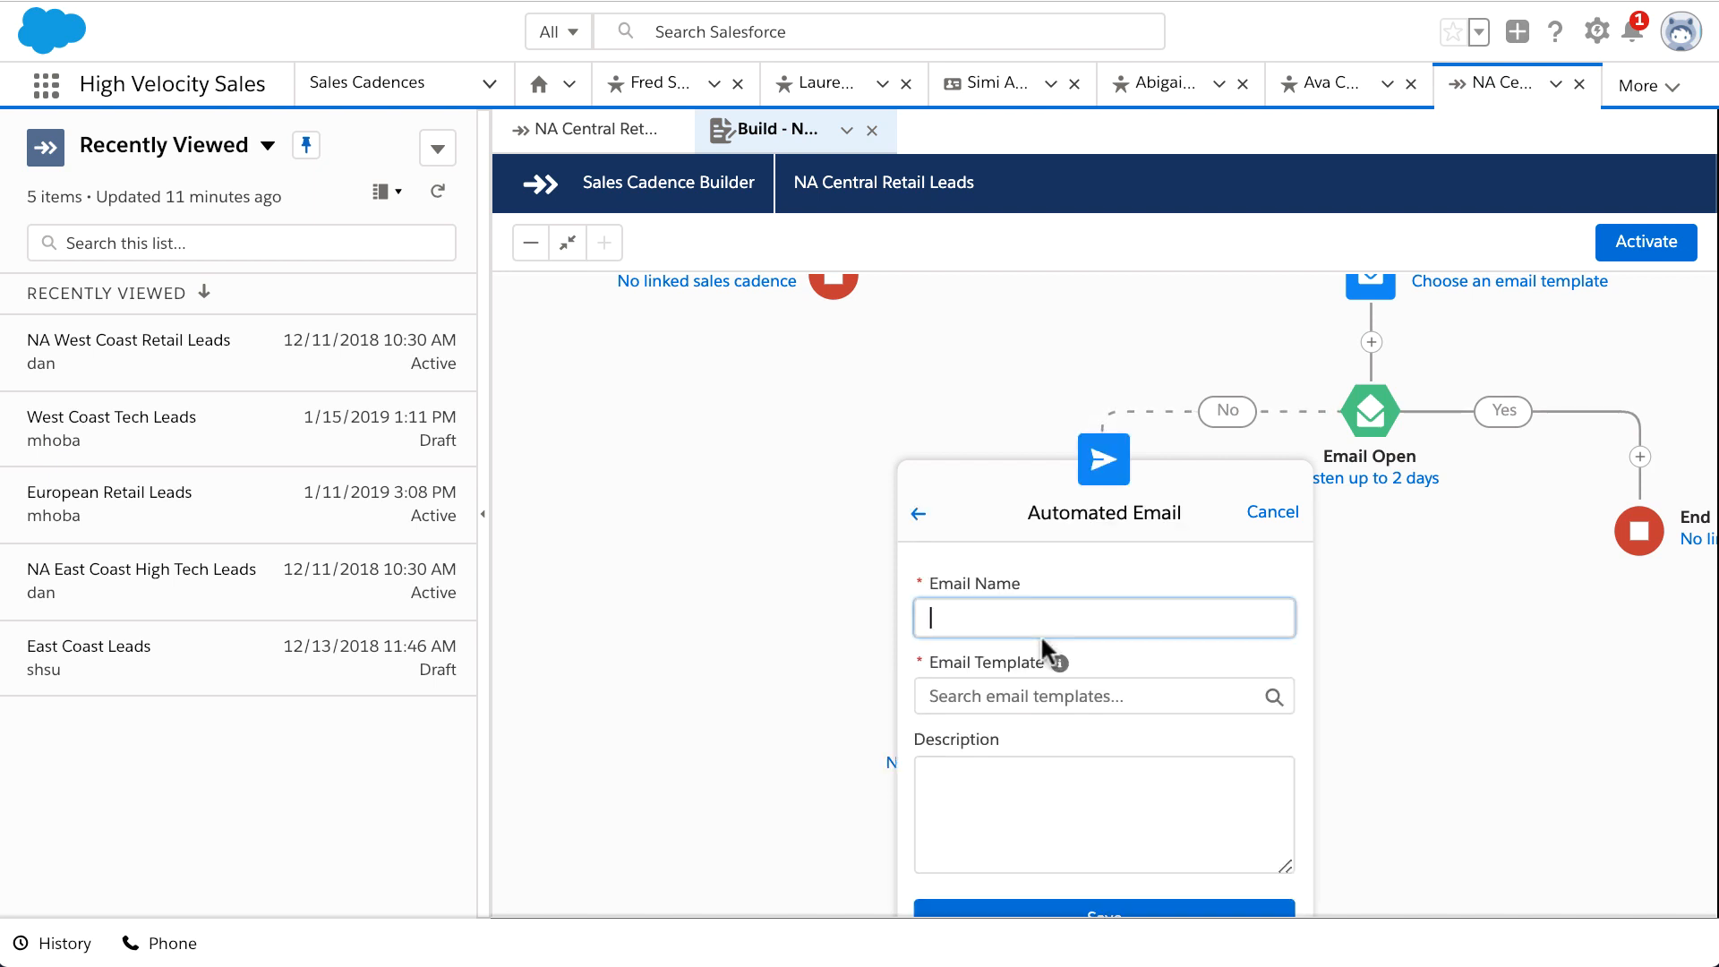
{"action": "left_click", "coordinate": [1065, 697]}
{"action": "type", "text": "Automatic Follow-up - Cold Leads"}
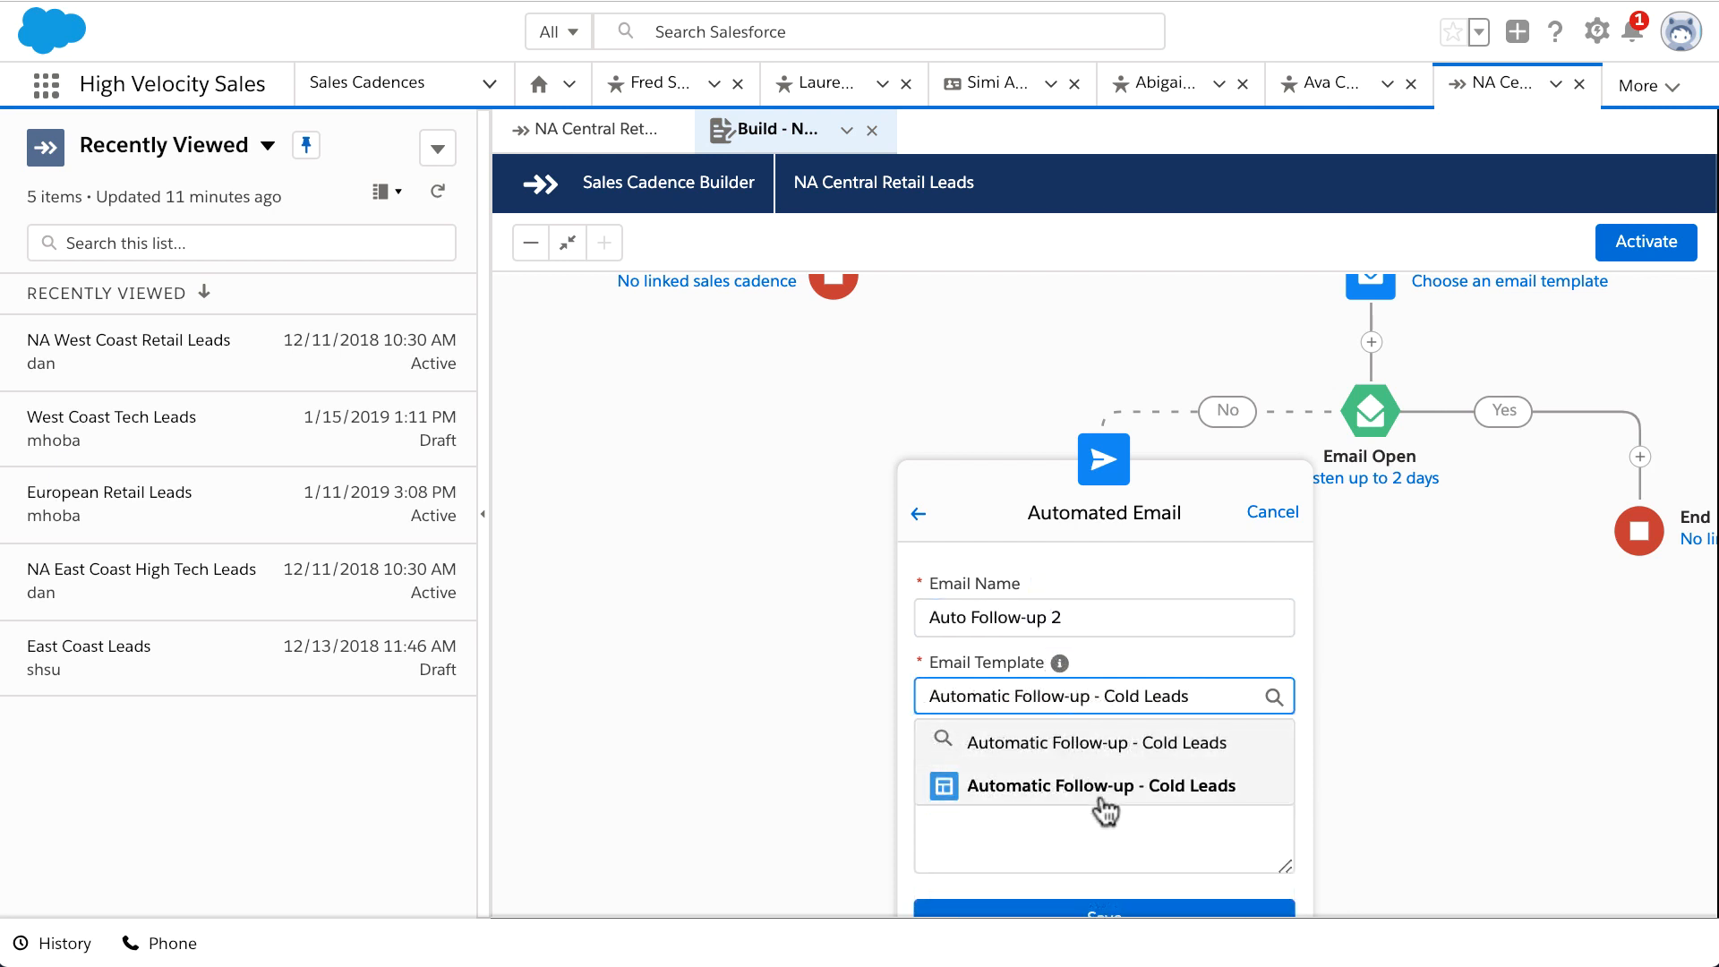
{"action": "left_click", "coordinate": [1100, 787]}
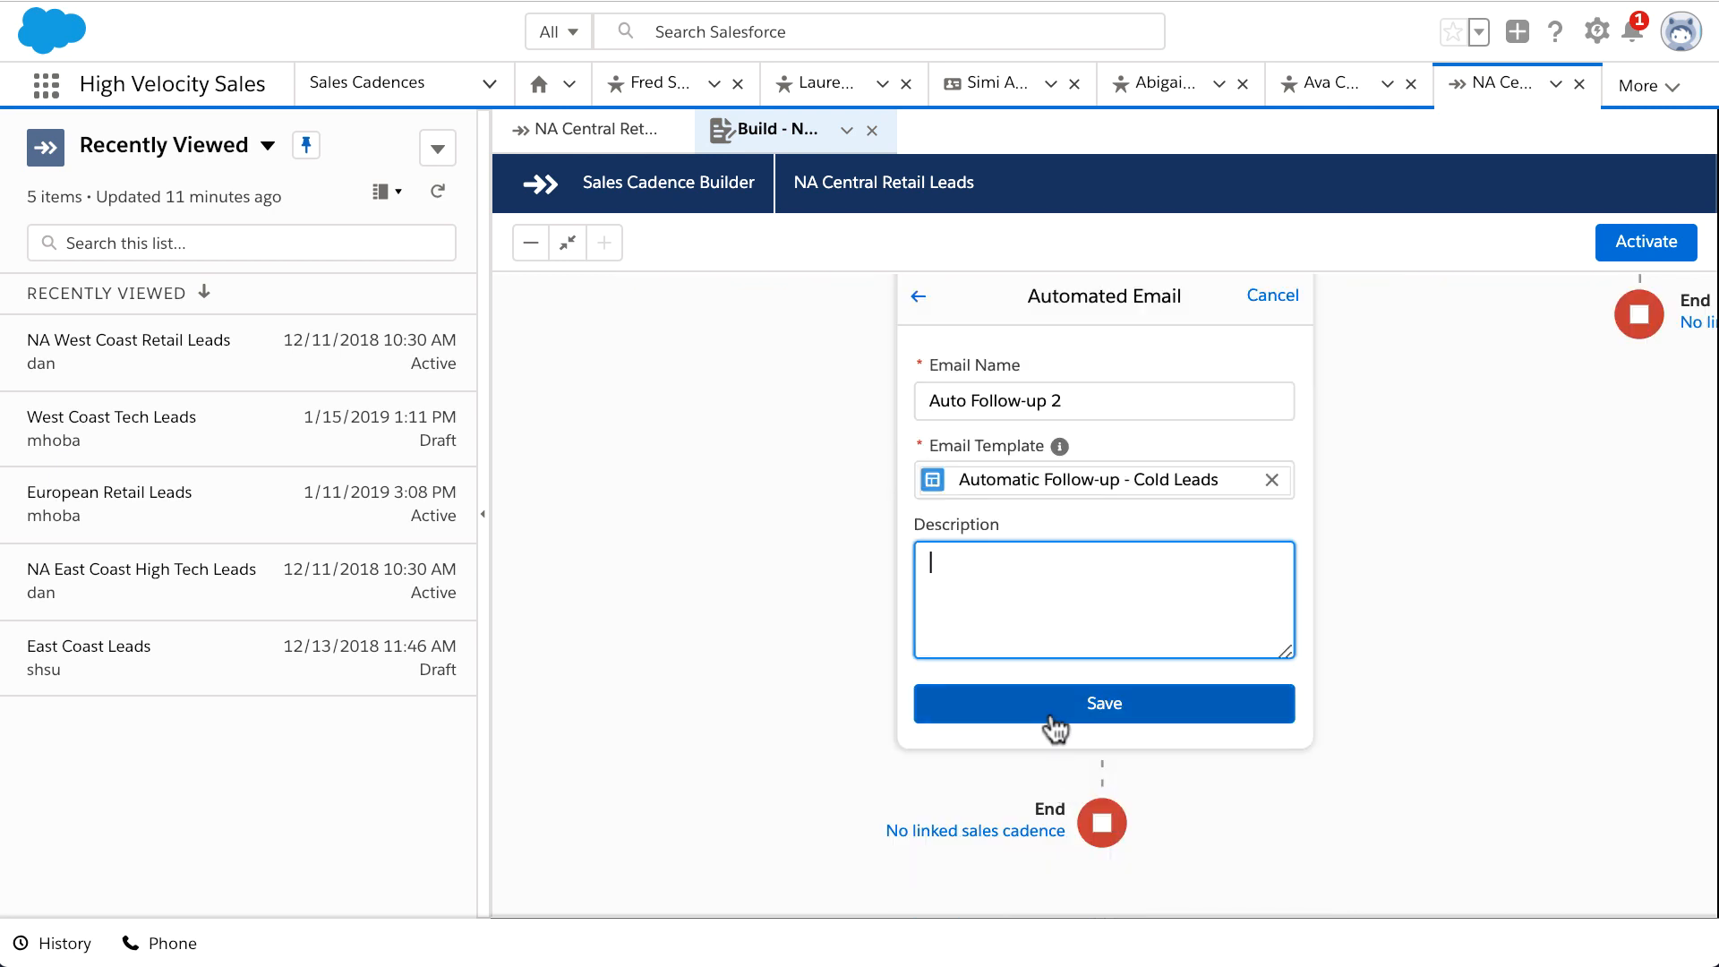
{"action": "left_click", "coordinate": [1049, 709]}
{"action": "scroll", "coordinate": [1135, 687], "scroll_direction": "up", "scroll_amount": 3}
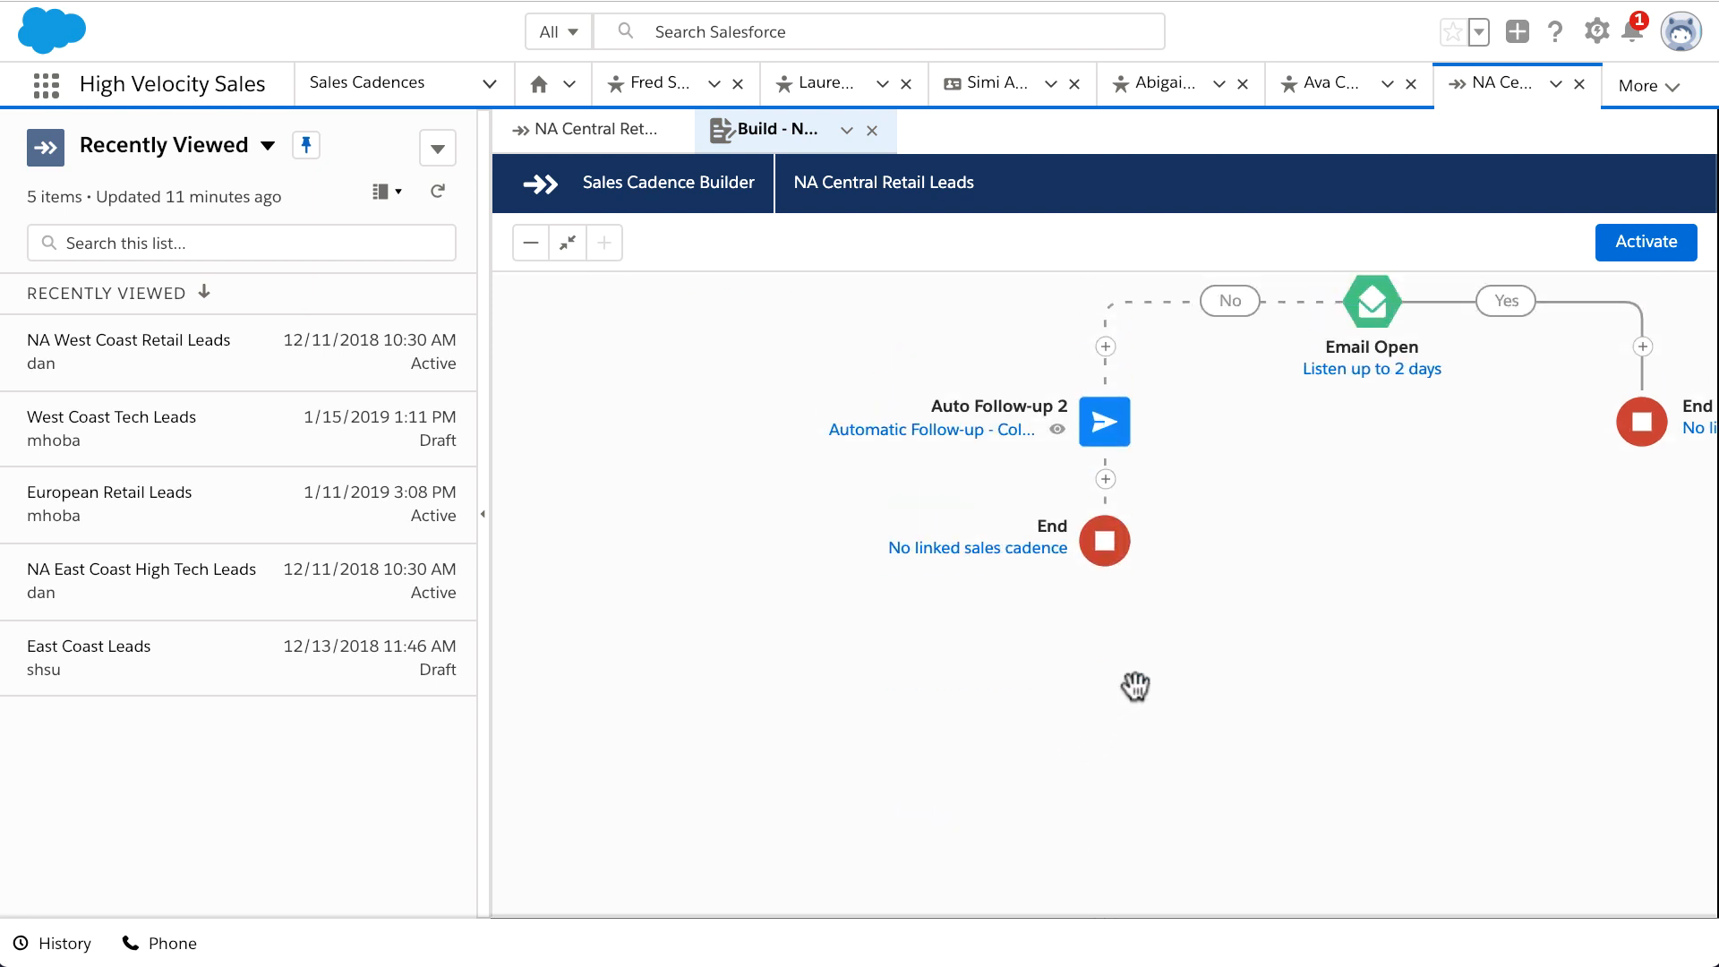
{"action": "scroll", "coordinate": [1135, 686], "scroll_direction": "right", "scroll_amount": 3}
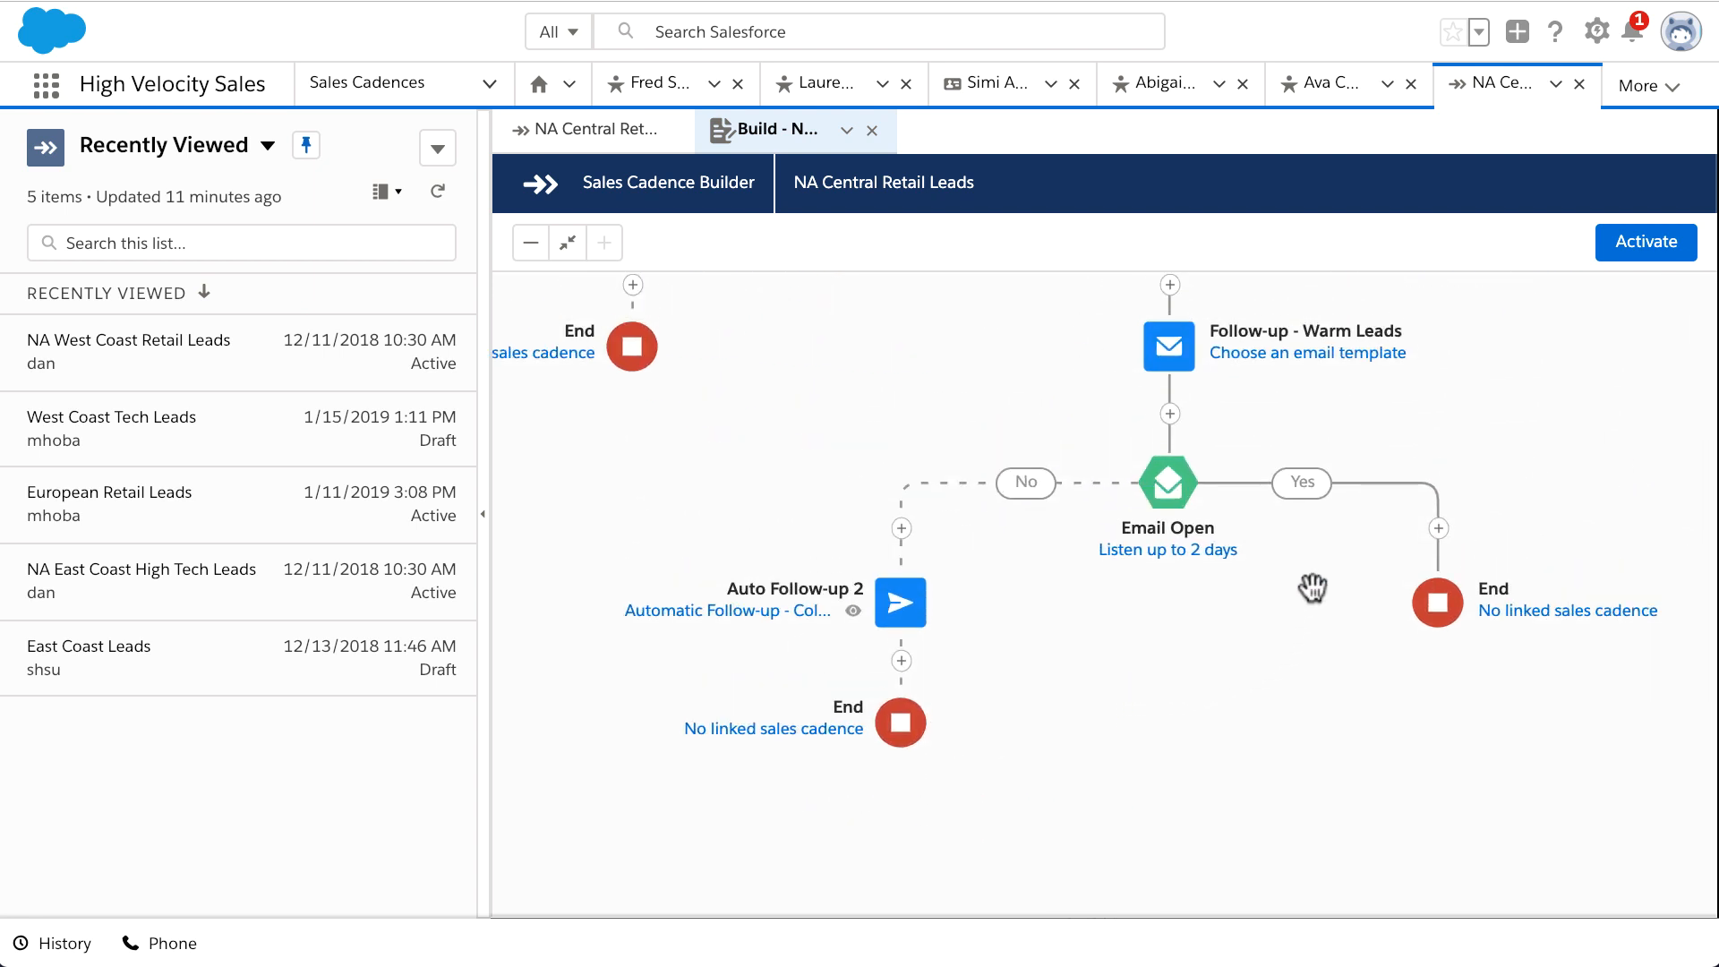
Step: On the listener's Yes path, add custom step 'Send InMail' described 'Send the retail intro message via LinkedIn InMail.'
{"action": "left_click", "coordinate": [1438, 528]}
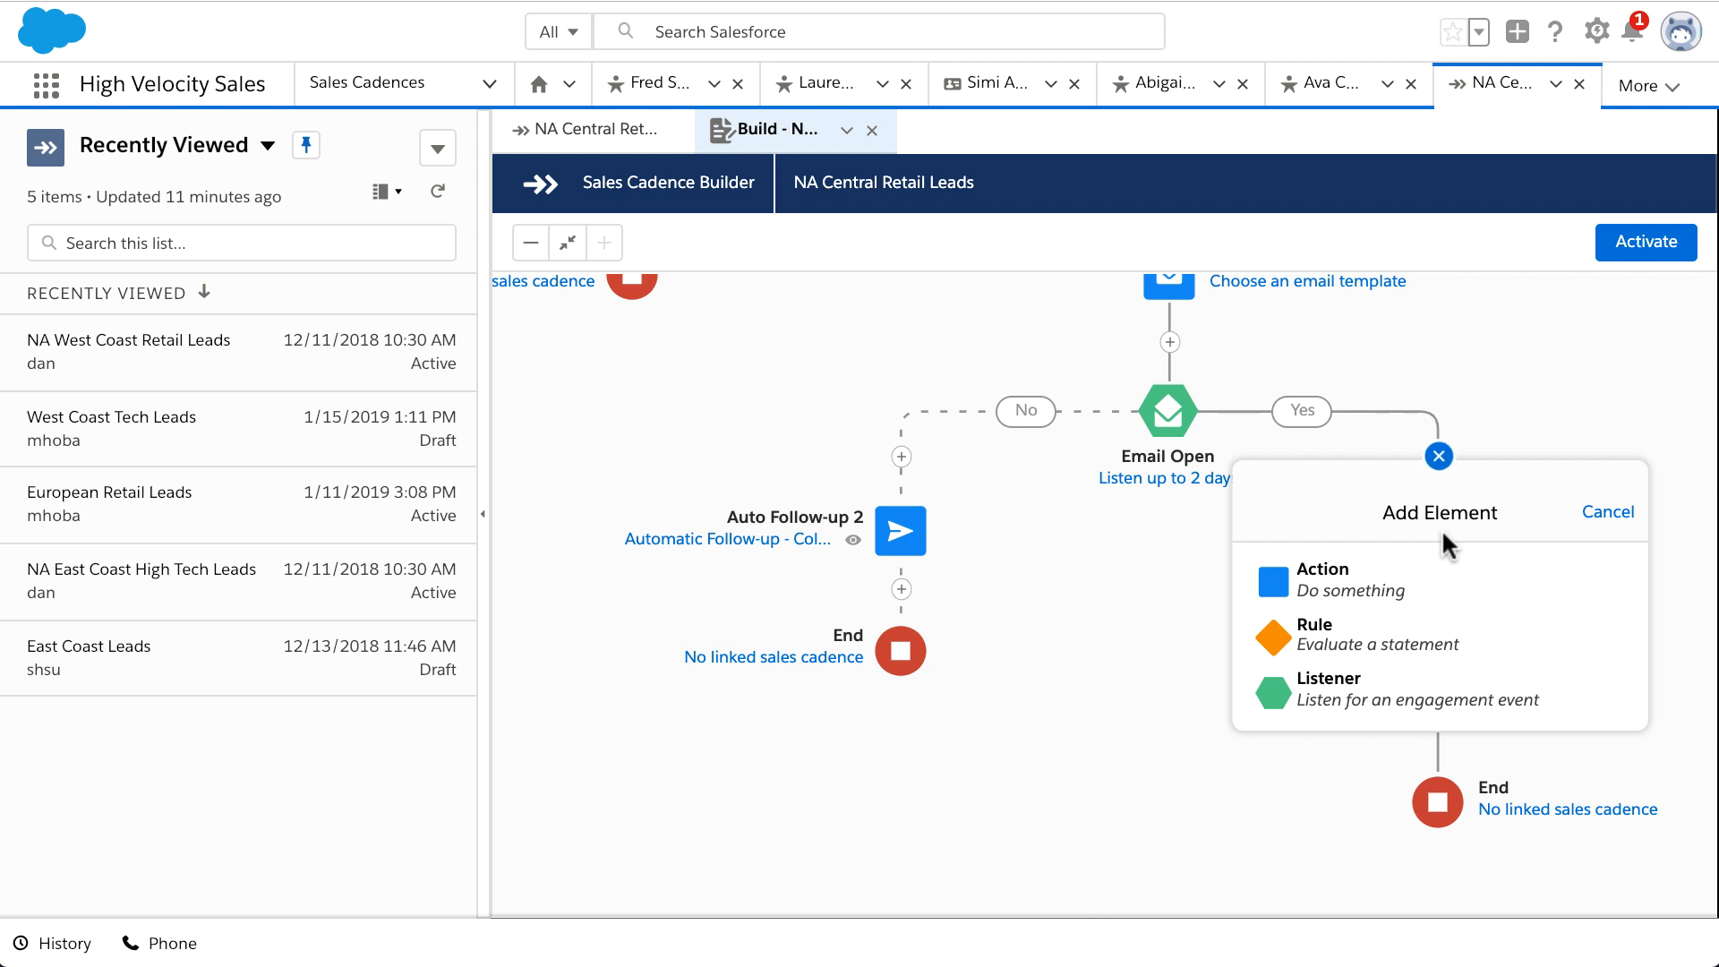
{"action": "left_click", "coordinate": [1442, 581]}
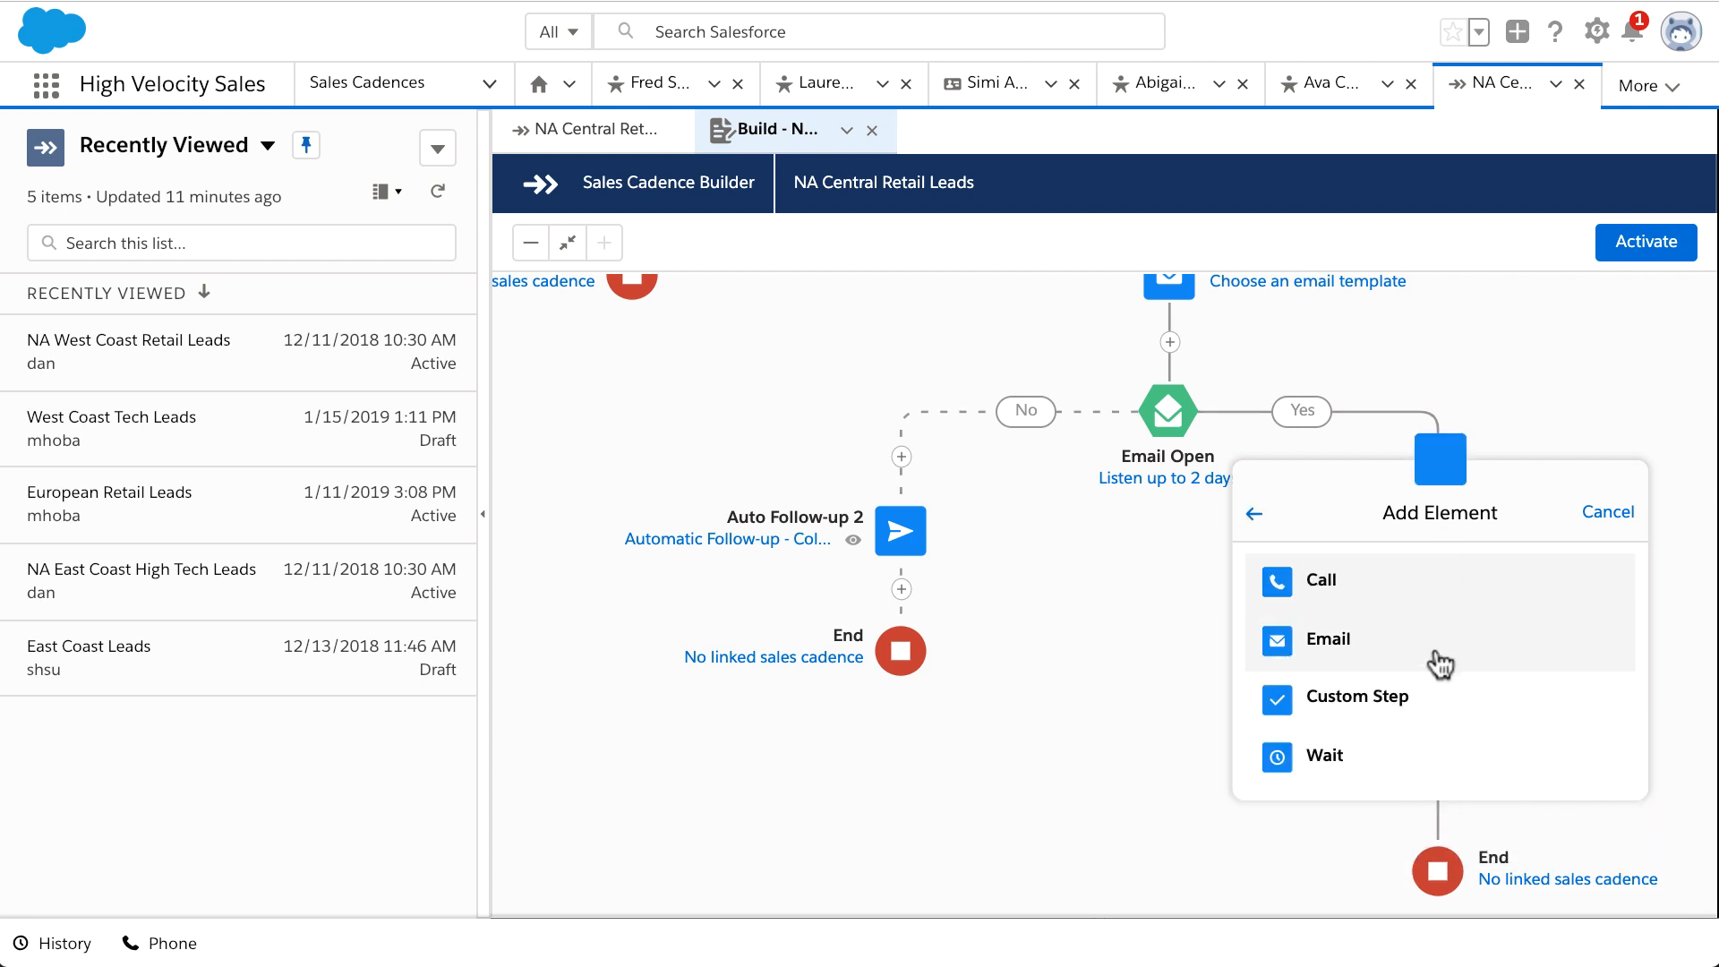
{"action": "left_click", "coordinate": [1451, 702]}
{"action": "type", "text": "Send InMail"}
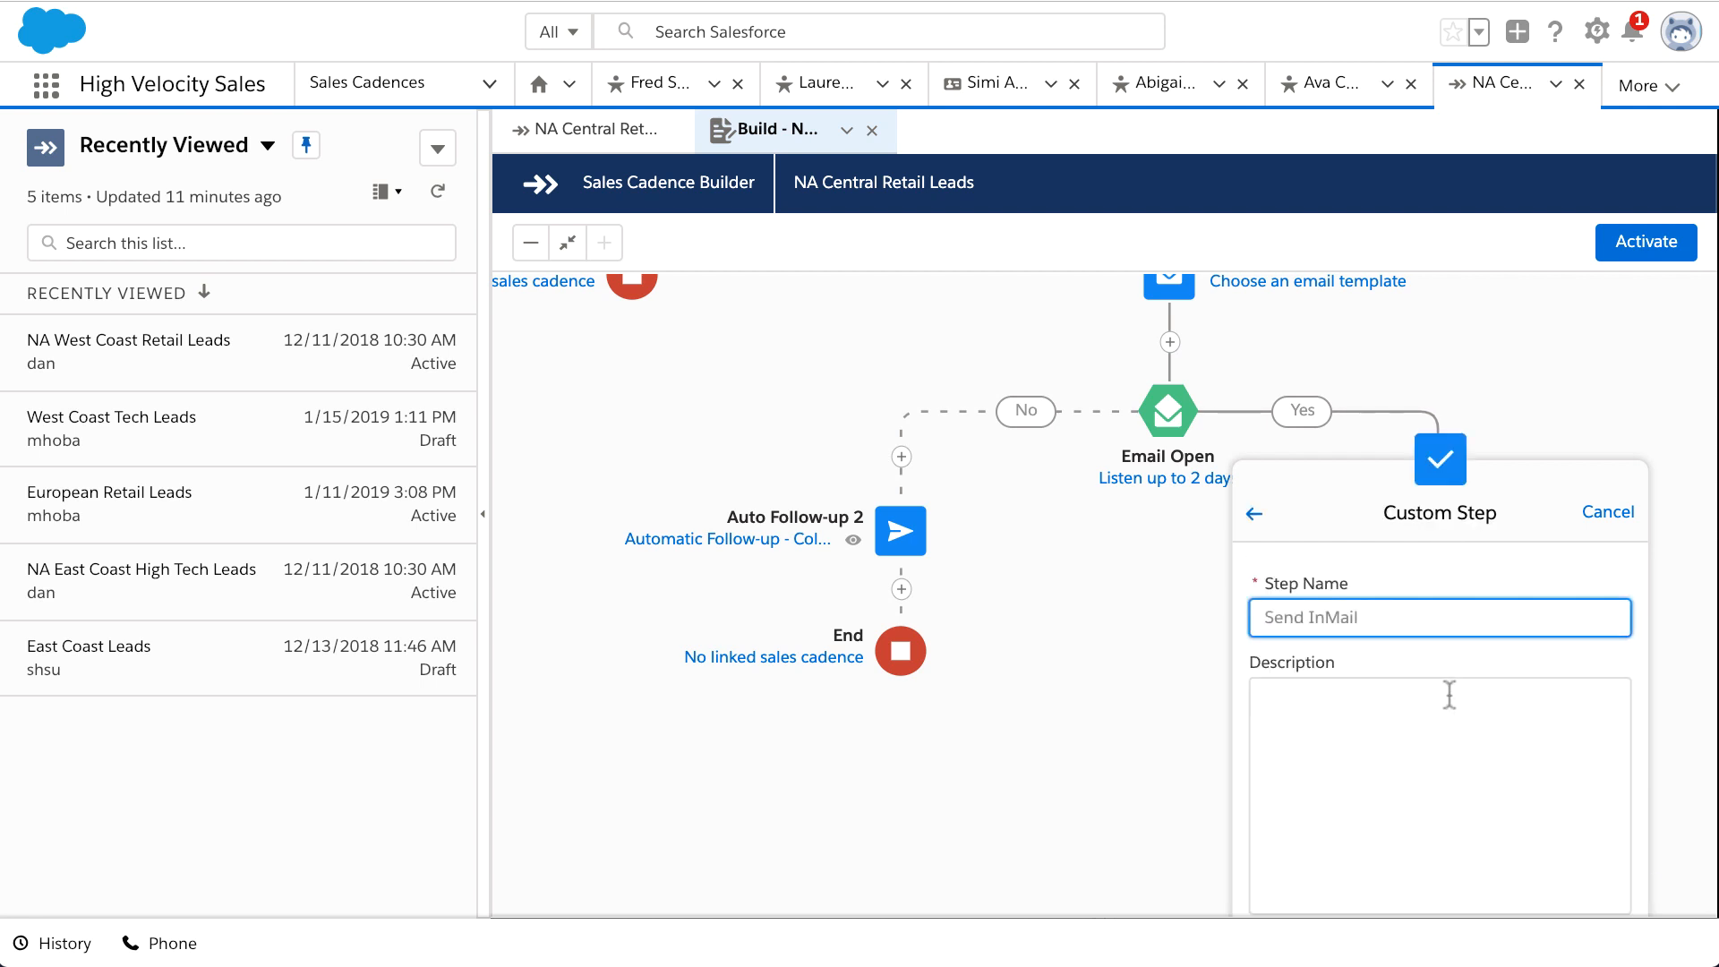
{"action": "left_click", "coordinate": [1473, 798]}
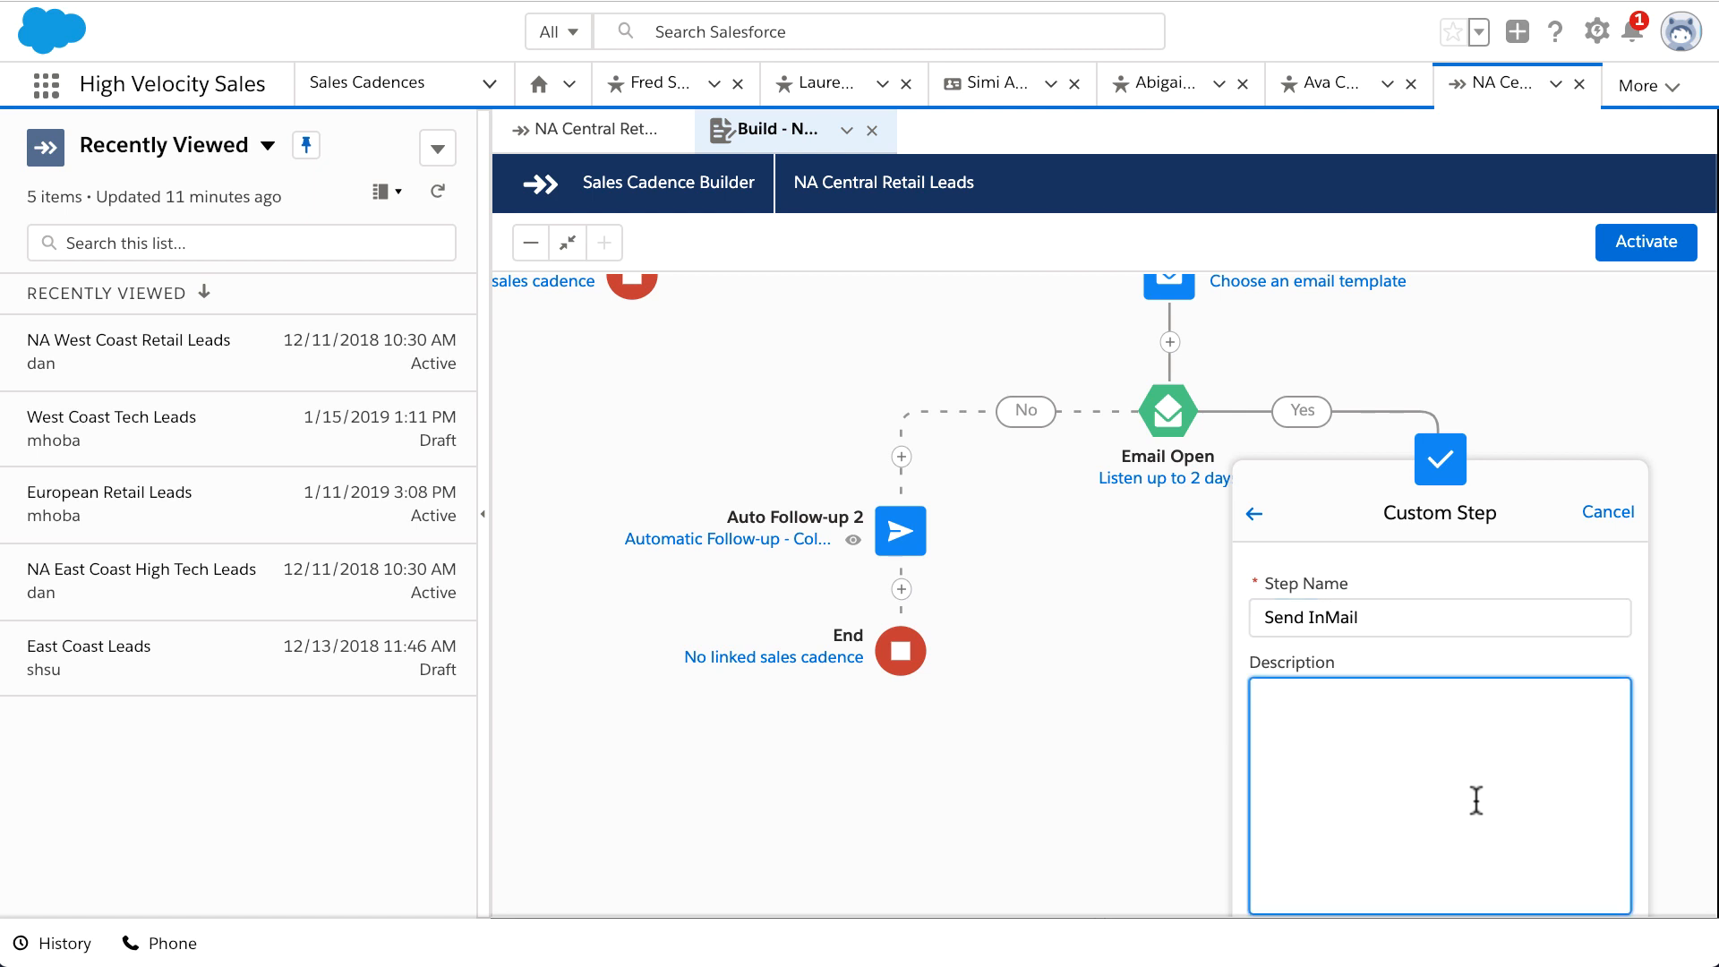
{"action": "type", "text": "Send the retail intro message via LinkedIn InMail."}
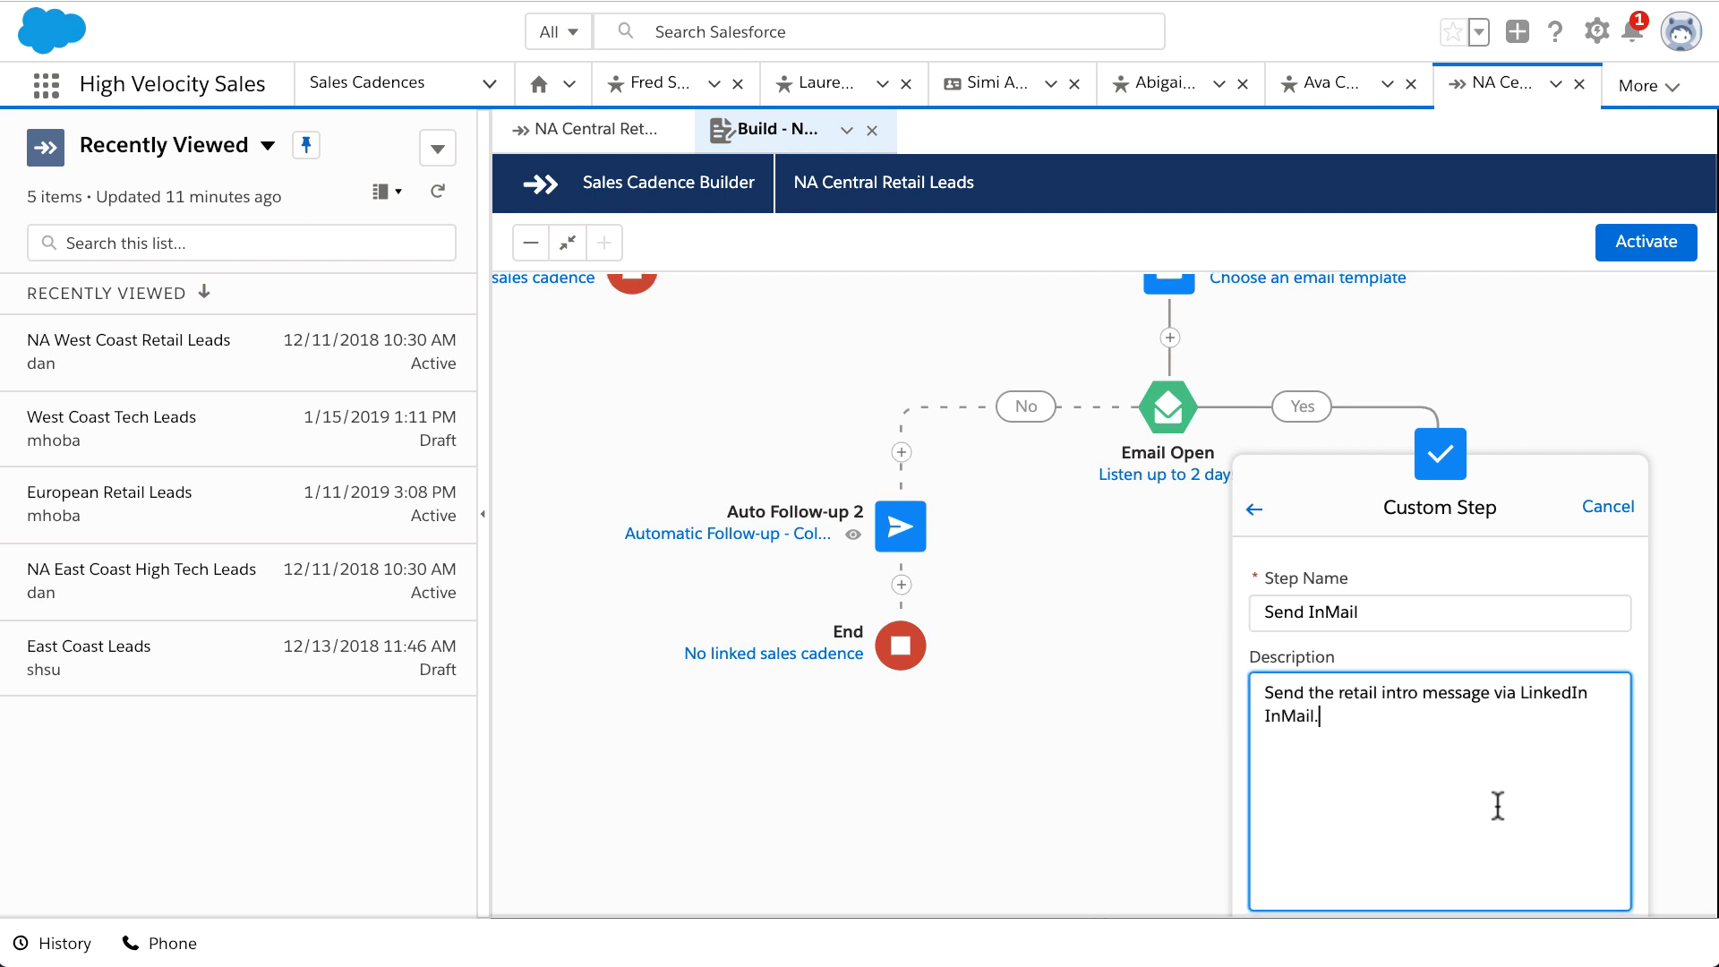
{"action": "scroll", "coordinate": [1496, 810], "scroll_direction": "down", "scroll_amount": 2}
{"action": "left_click", "coordinate": [1501, 818]}
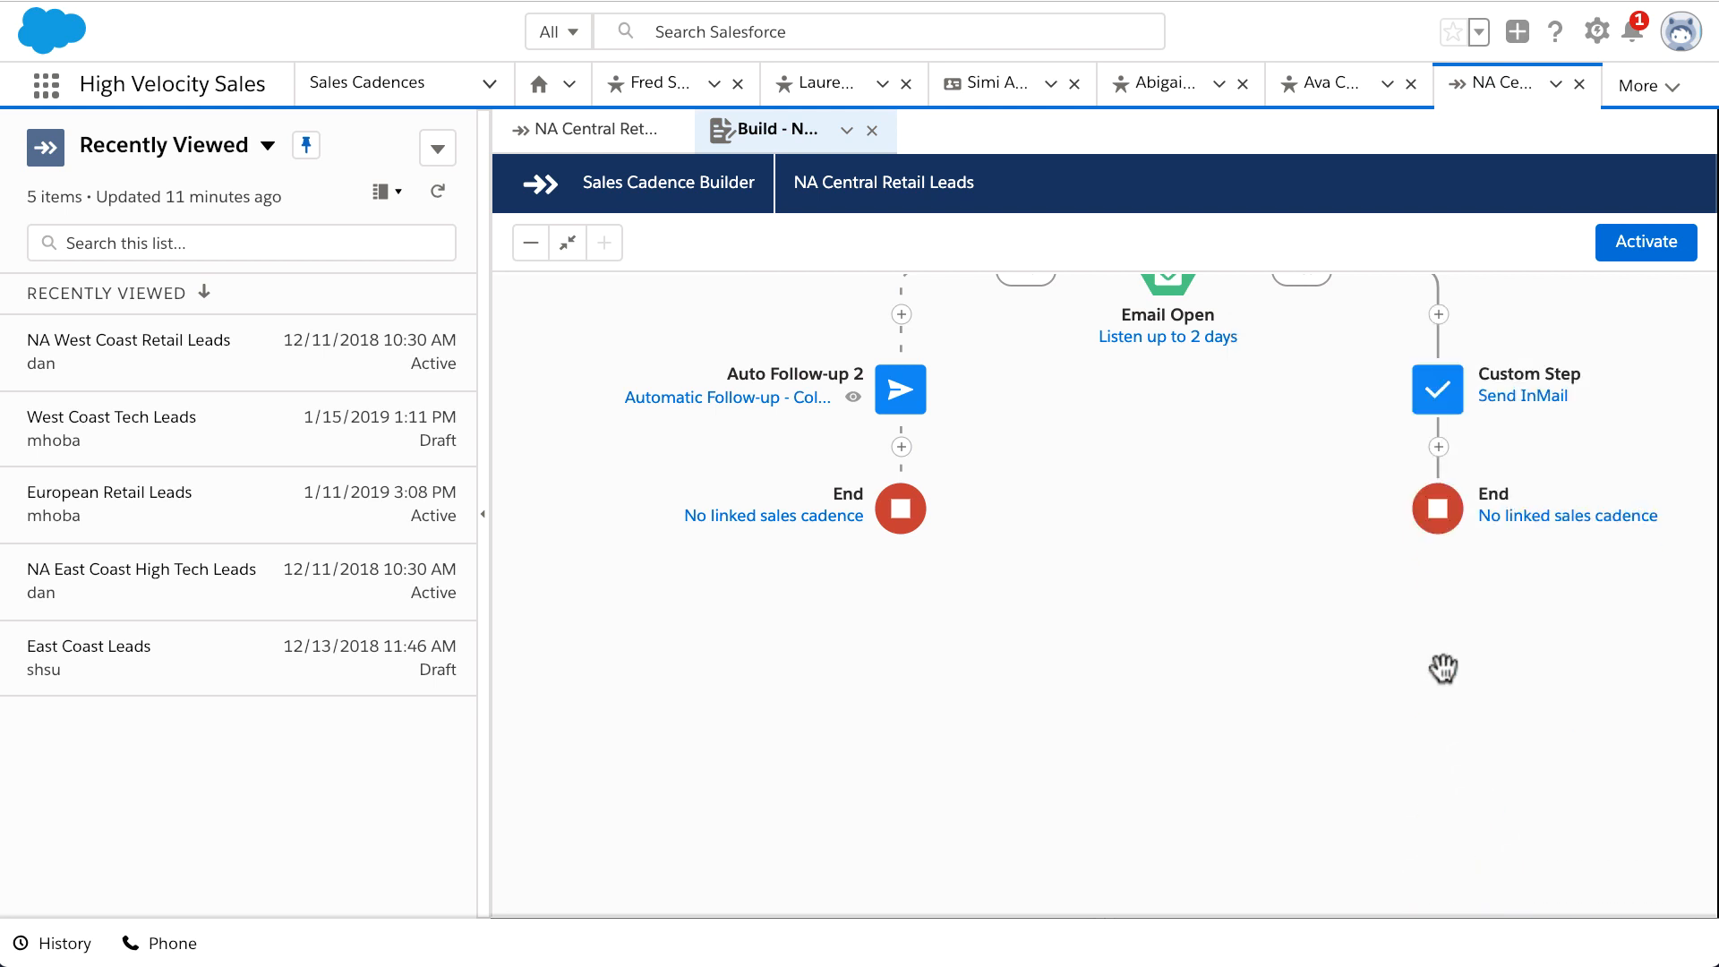
Step: Add a call step named 'Follow-up Call' after Send InMail
{"action": "left_click", "coordinate": [1438, 449]}
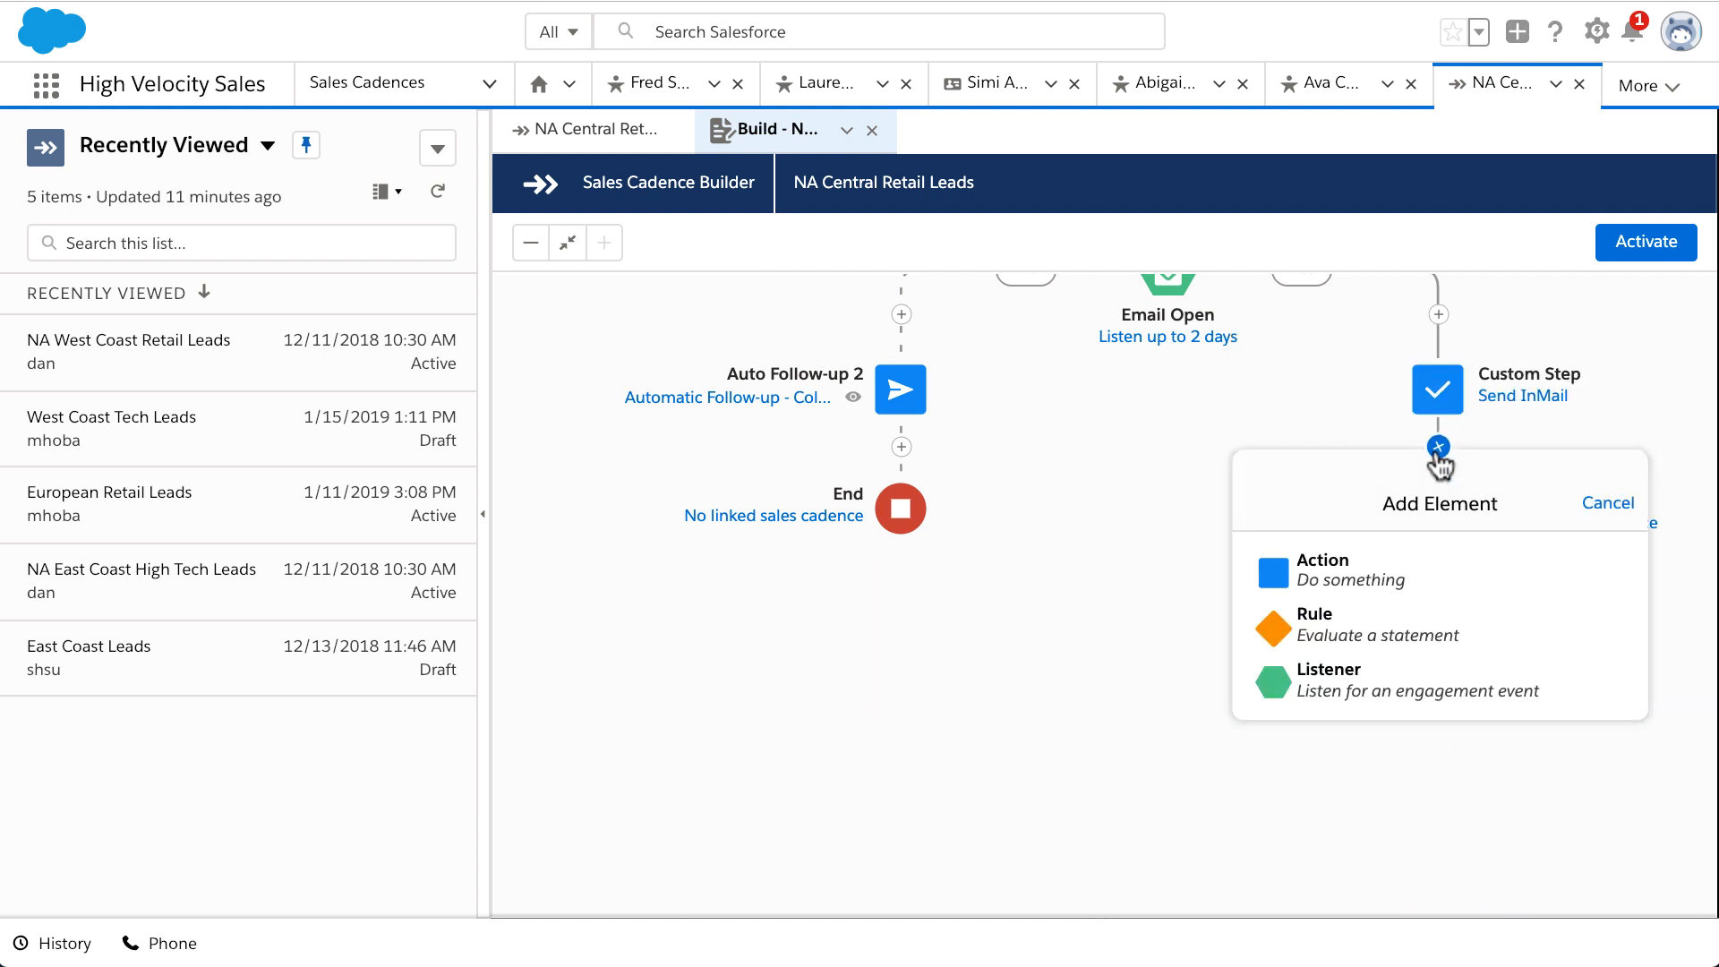
{"action": "left_click", "coordinate": [1443, 574]}
{"action": "left_click", "coordinate": [1442, 605]}
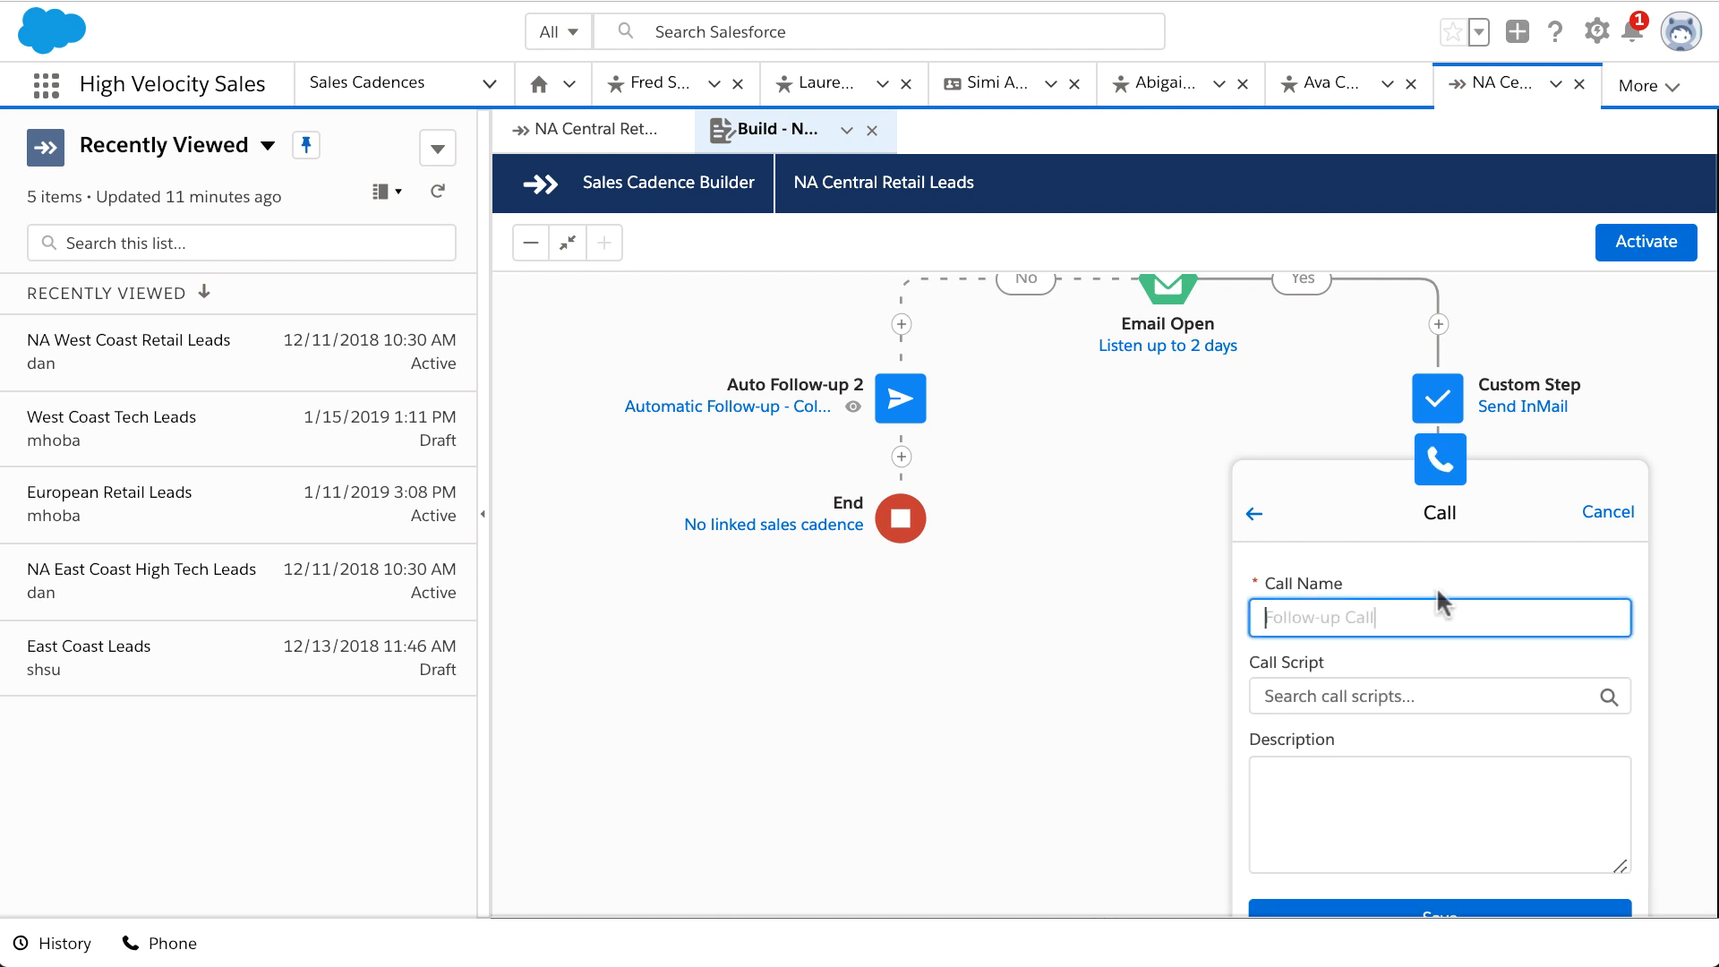
{"action": "type", "text": "Follow-up Call"}
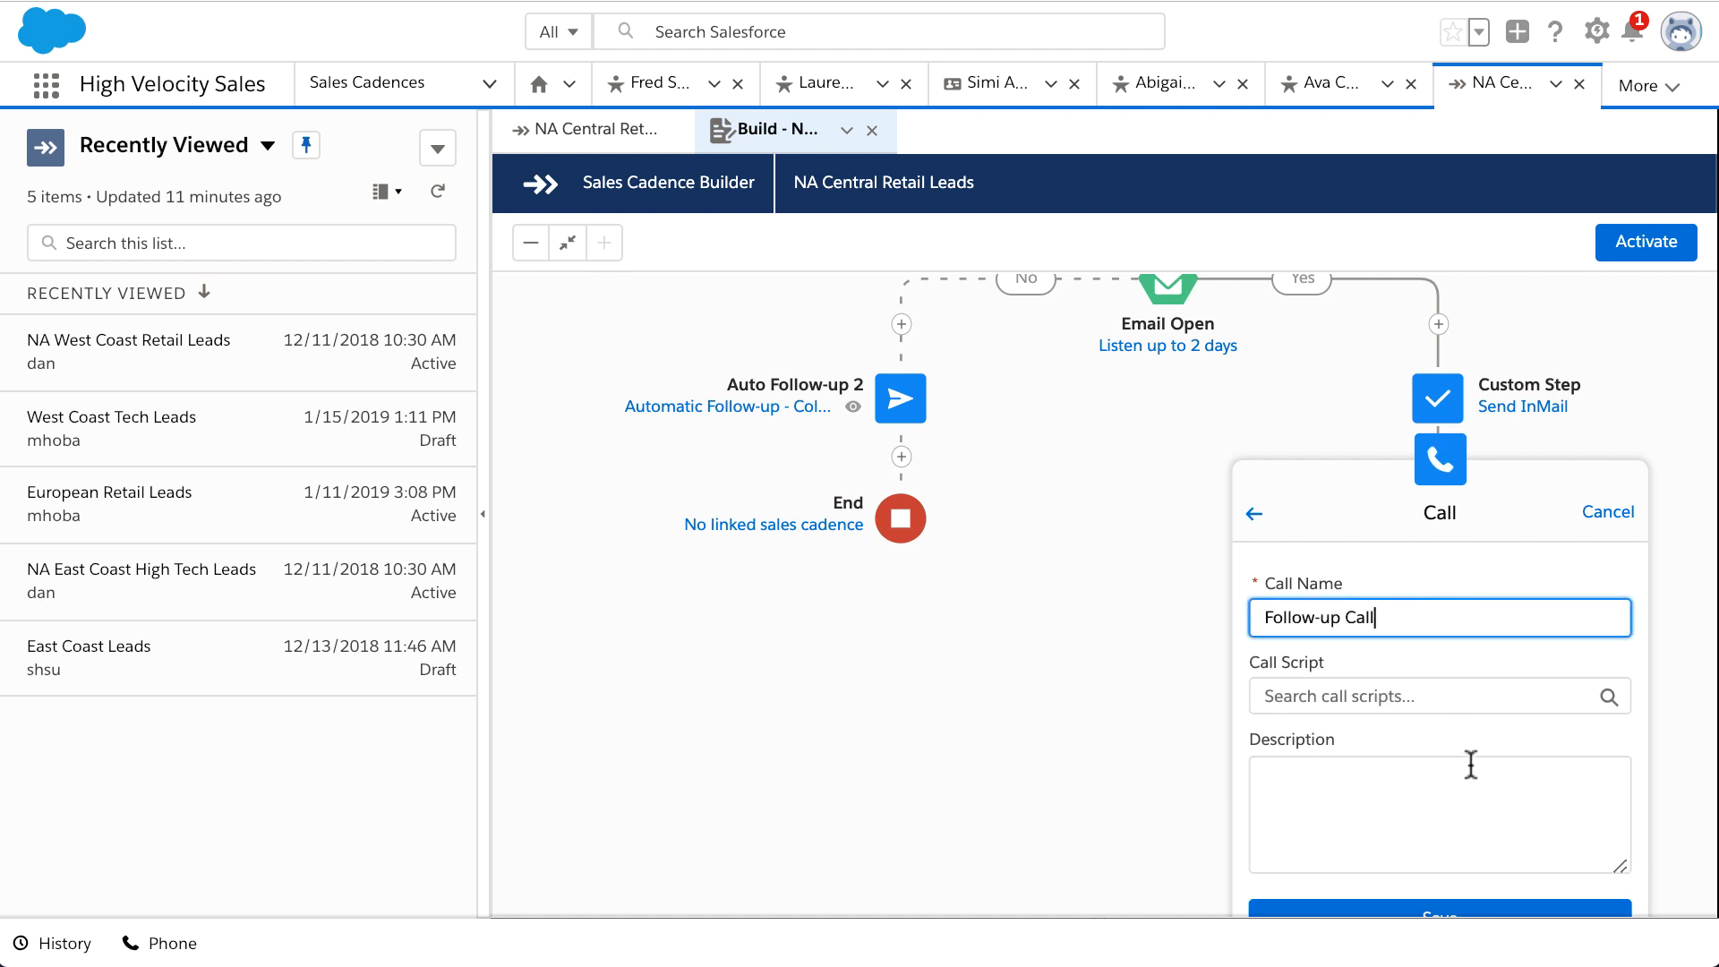
{"action": "scroll", "coordinate": [1469, 763], "scroll_direction": "down", "scroll_amount": 1}
{"action": "left_click", "coordinate": [1497, 835]}
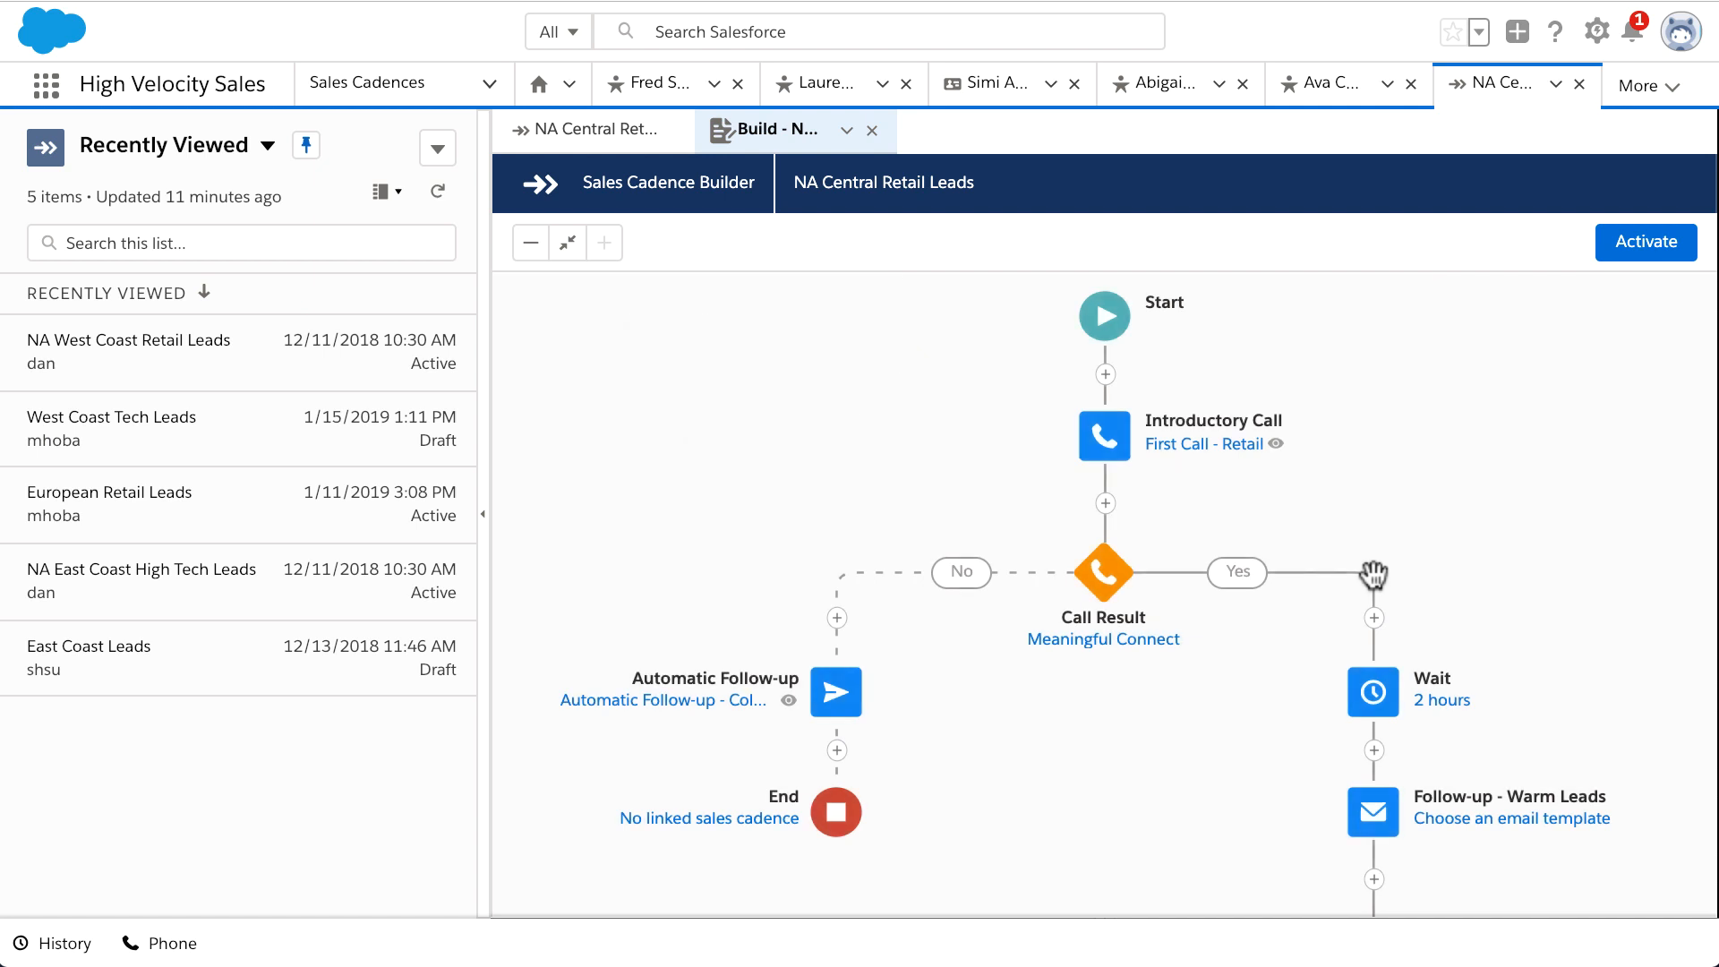
Step: Activate the NA Central Retail Leads cadence from the builder and confirm the activation
{"action": "left_click", "coordinate": [1671, 251]}
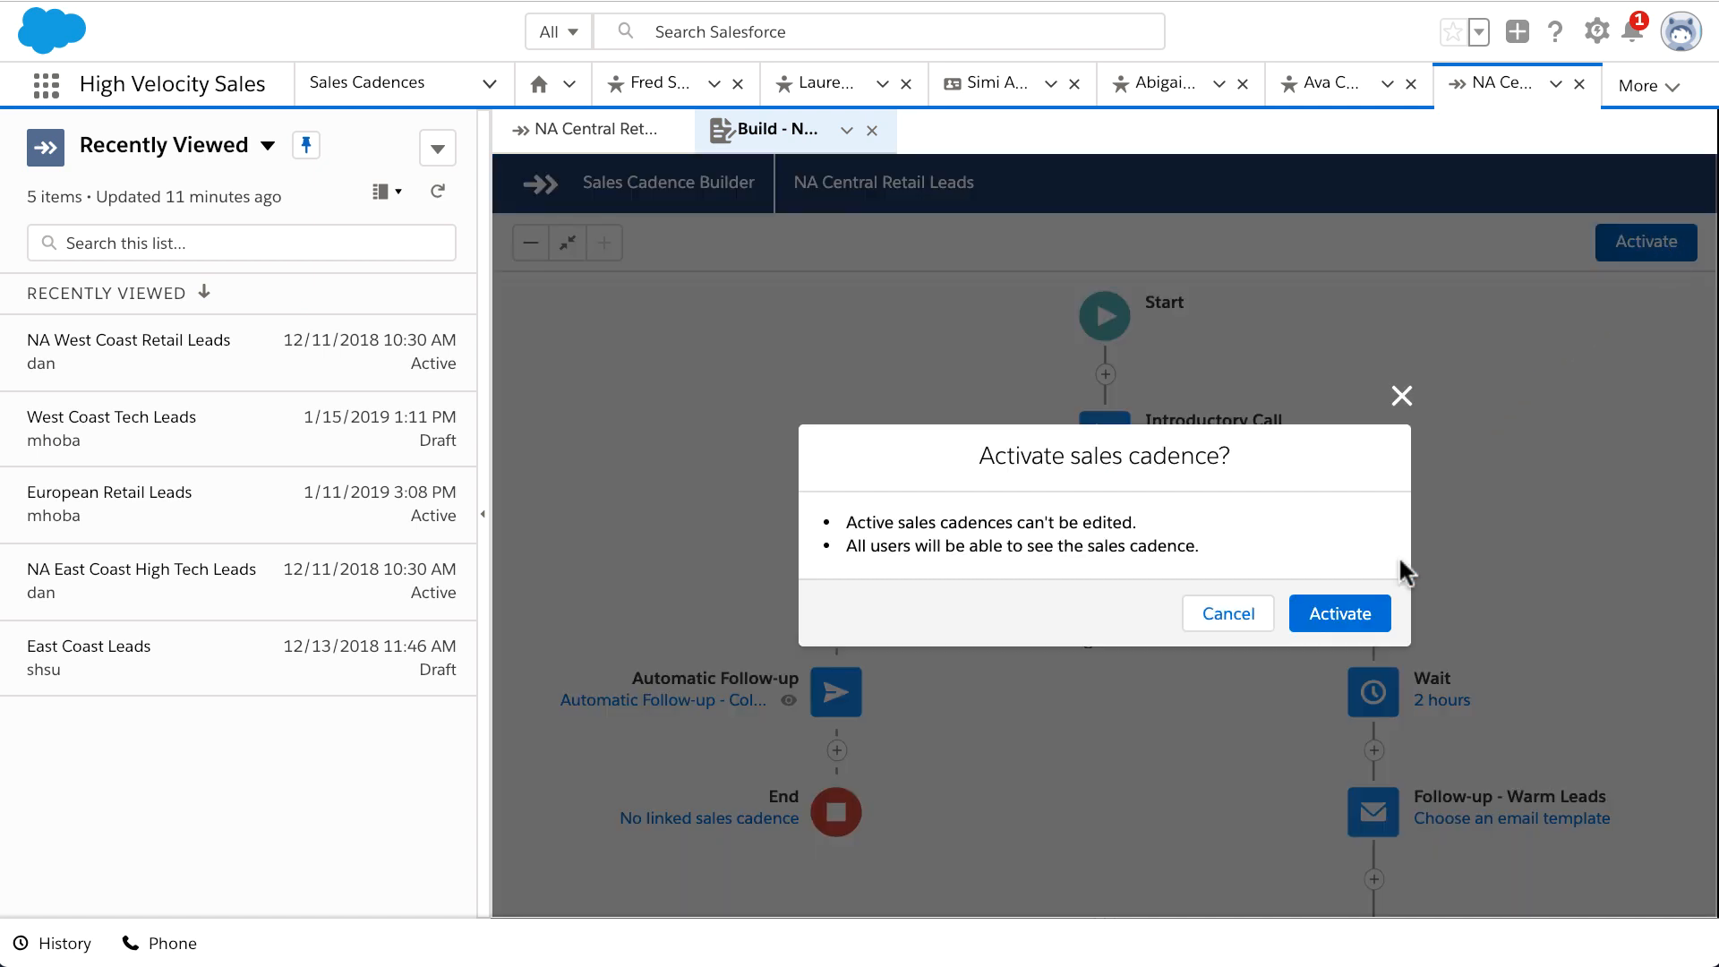
{"action": "left_click", "coordinate": [1382, 620]}
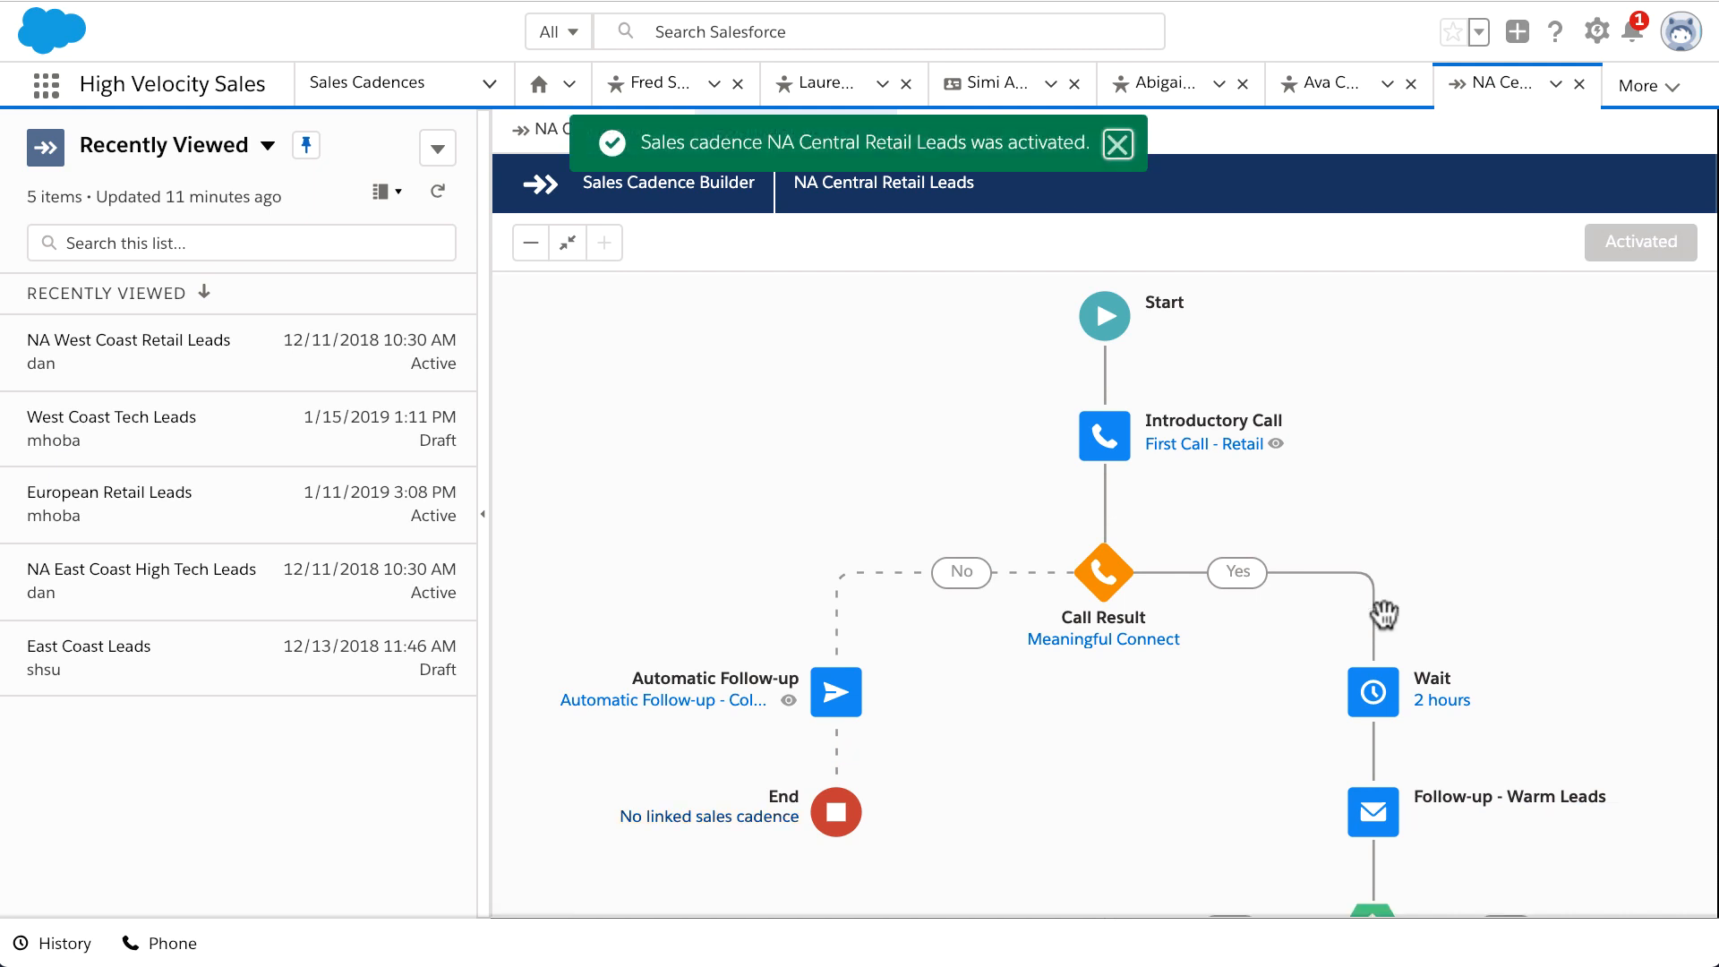
Step: Search the Leads list for the lead's contact name and open the Paper Unlimited lead record
{"action": "left_click", "coordinate": [490, 83]}
{"action": "left_click", "coordinate": [448, 284]}
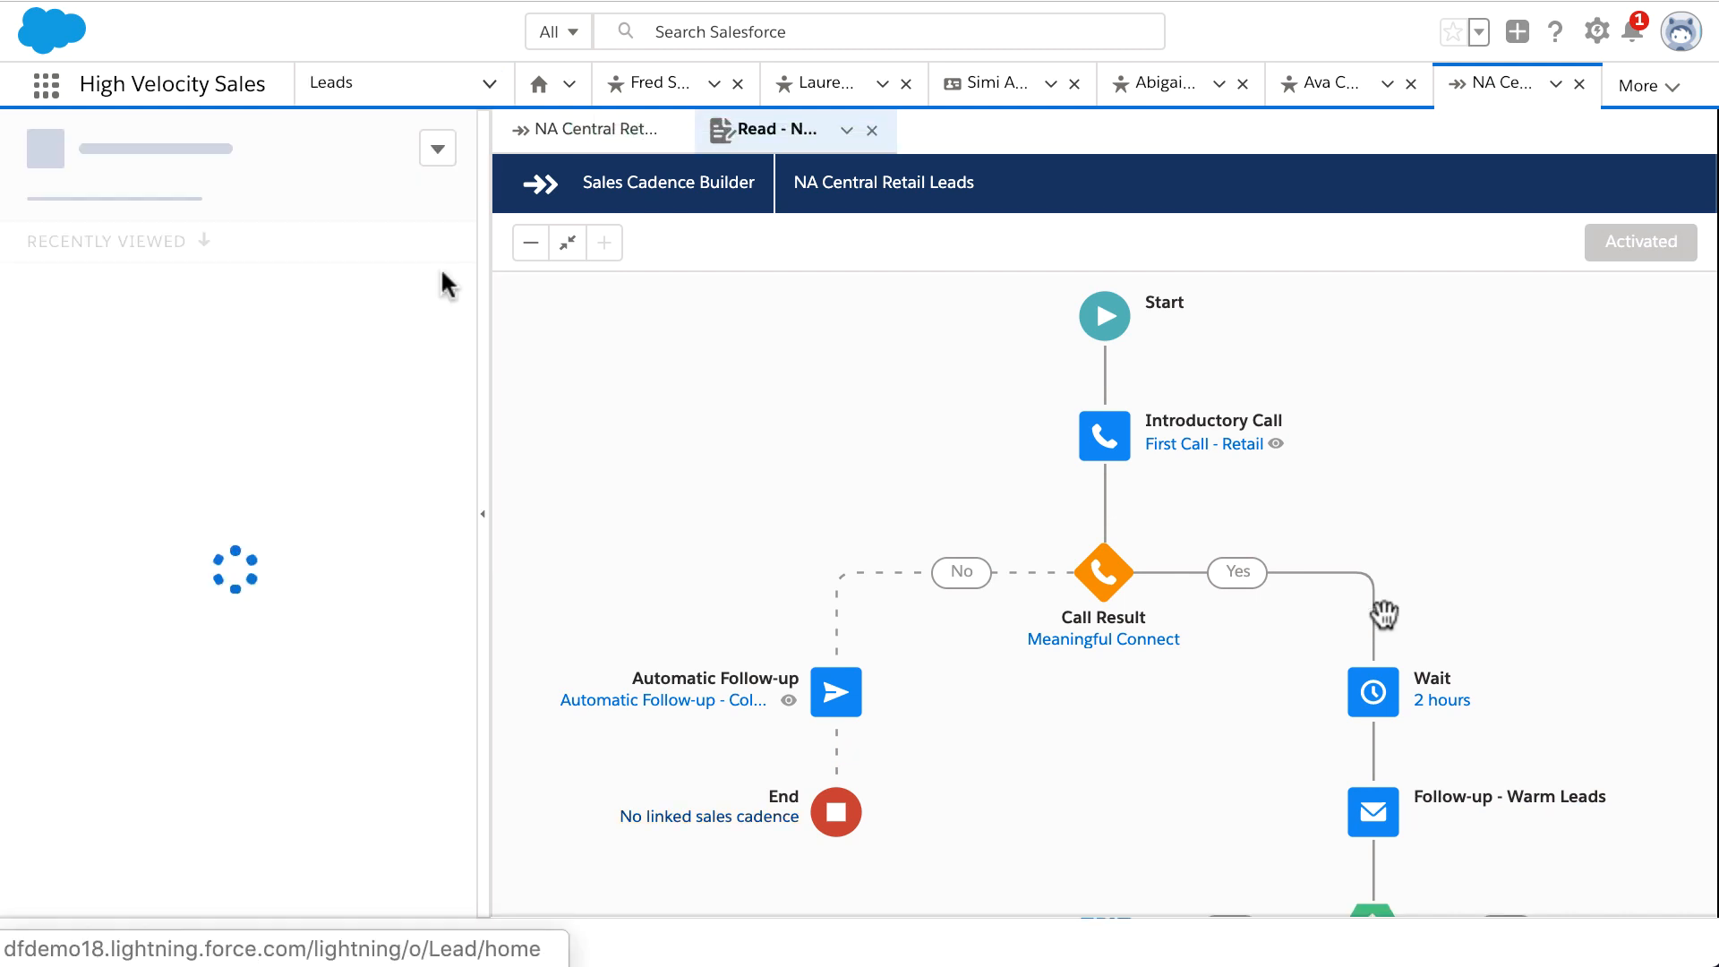
{"action": "left_click", "coordinate": [364, 241]}
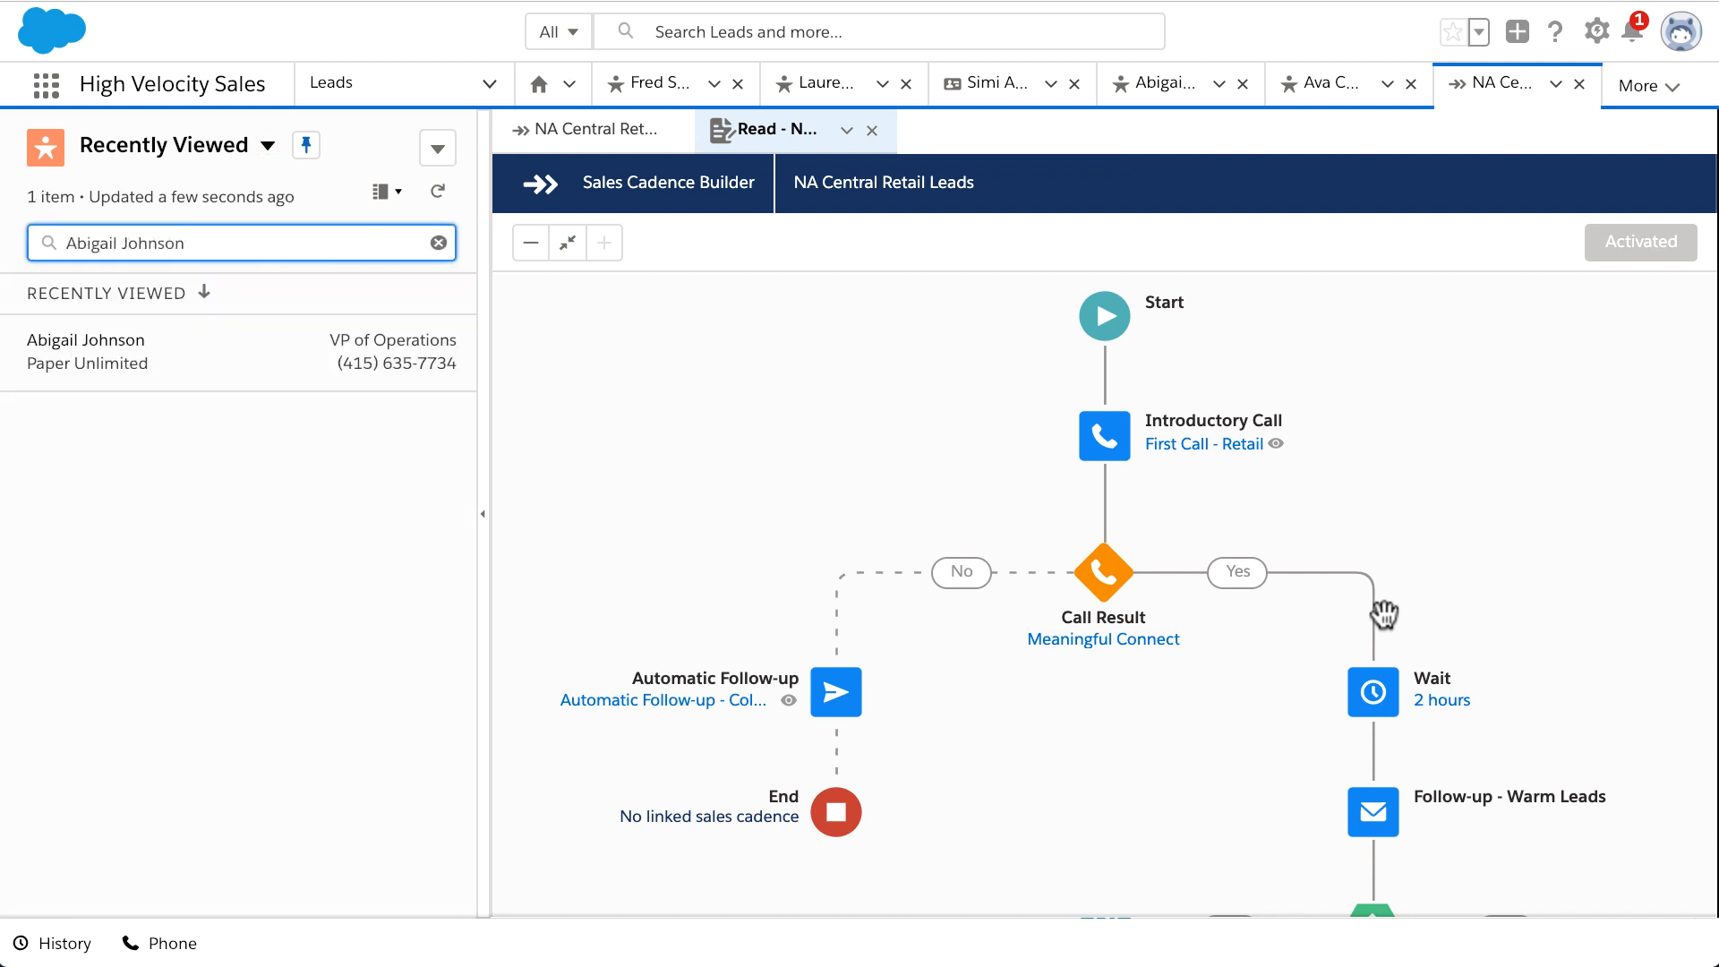
{"action": "left_click", "coordinate": [244, 351]}
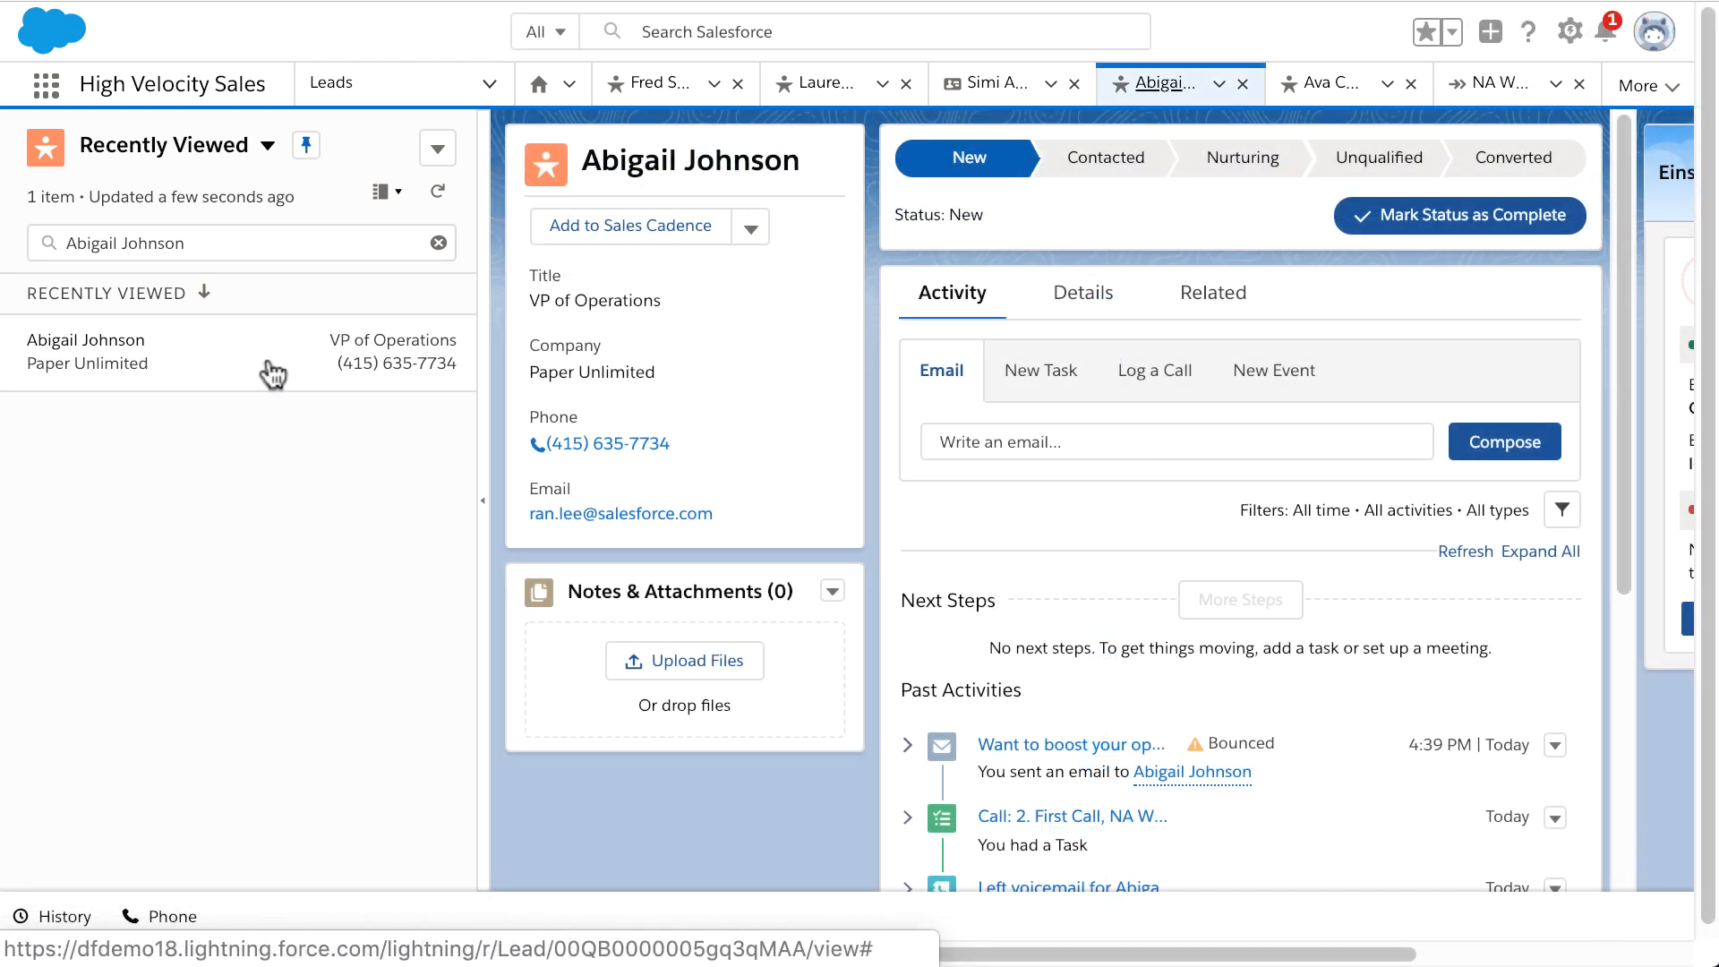
Step: Add the lead to the NA Central Retail Leads cadence and check it under the Introductory call step
{"action": "left_click", "coordinate": [591, 237]}
{"action": "left_click", "coordinate": [606, 540]}
{"action": "left_click", "coordinate": [625, 646]}
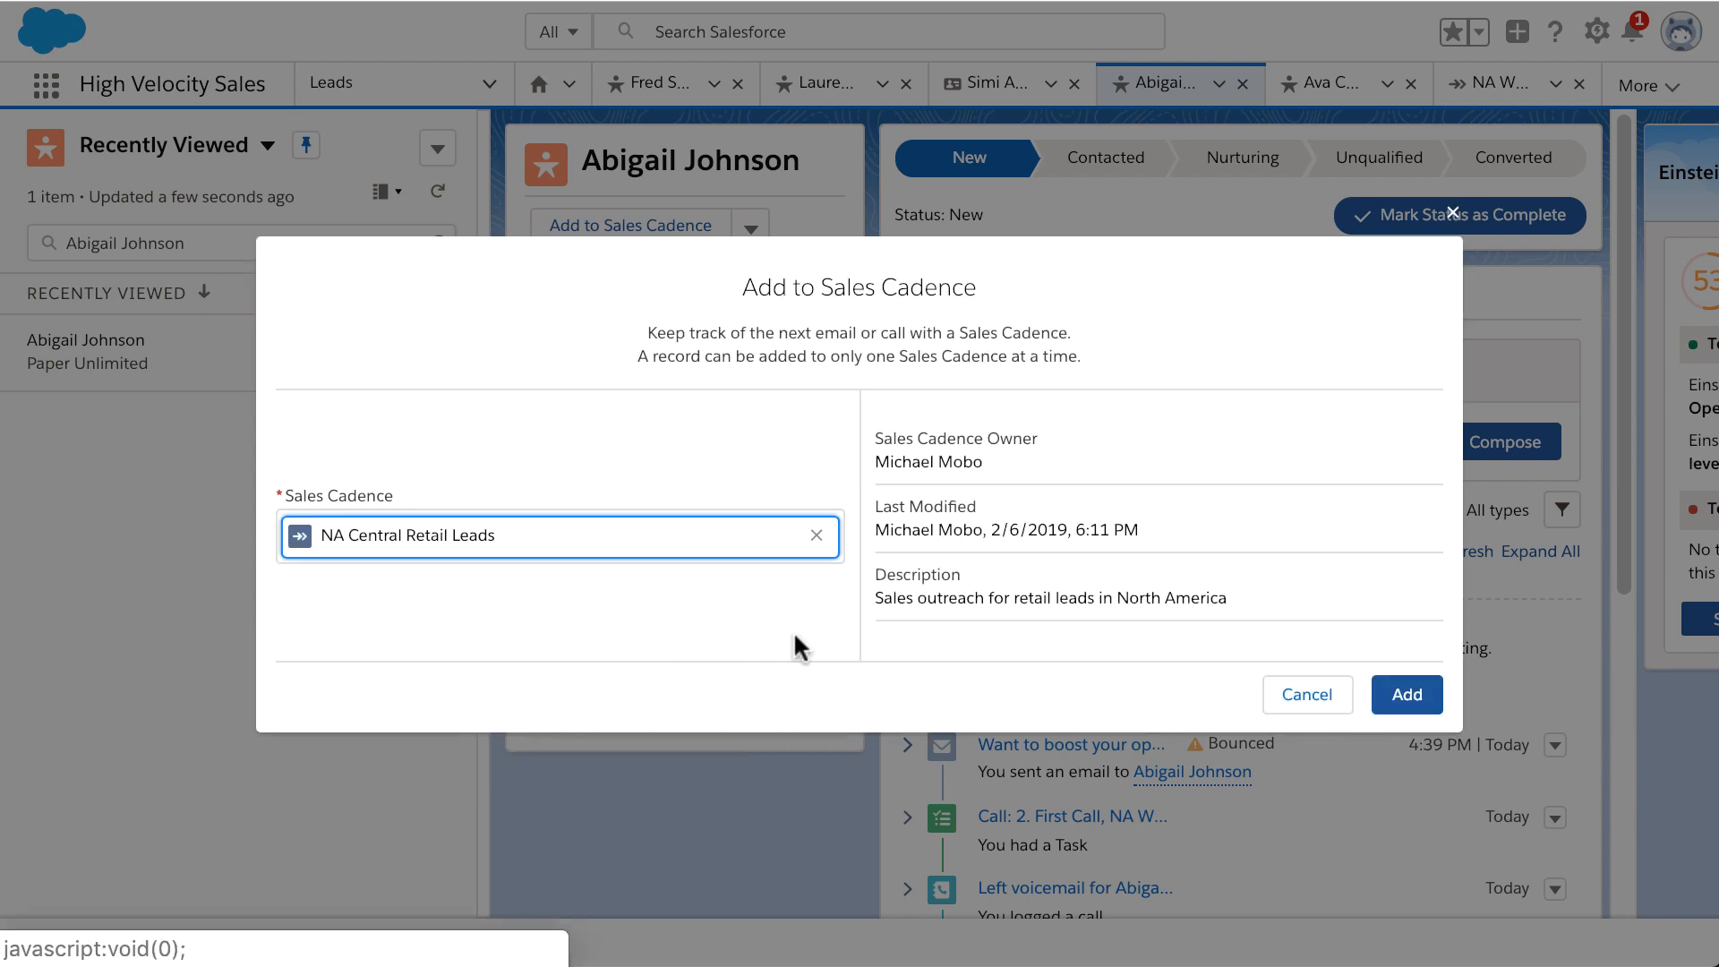
{"action": "left_click", "coordinate": [1400, 700]}
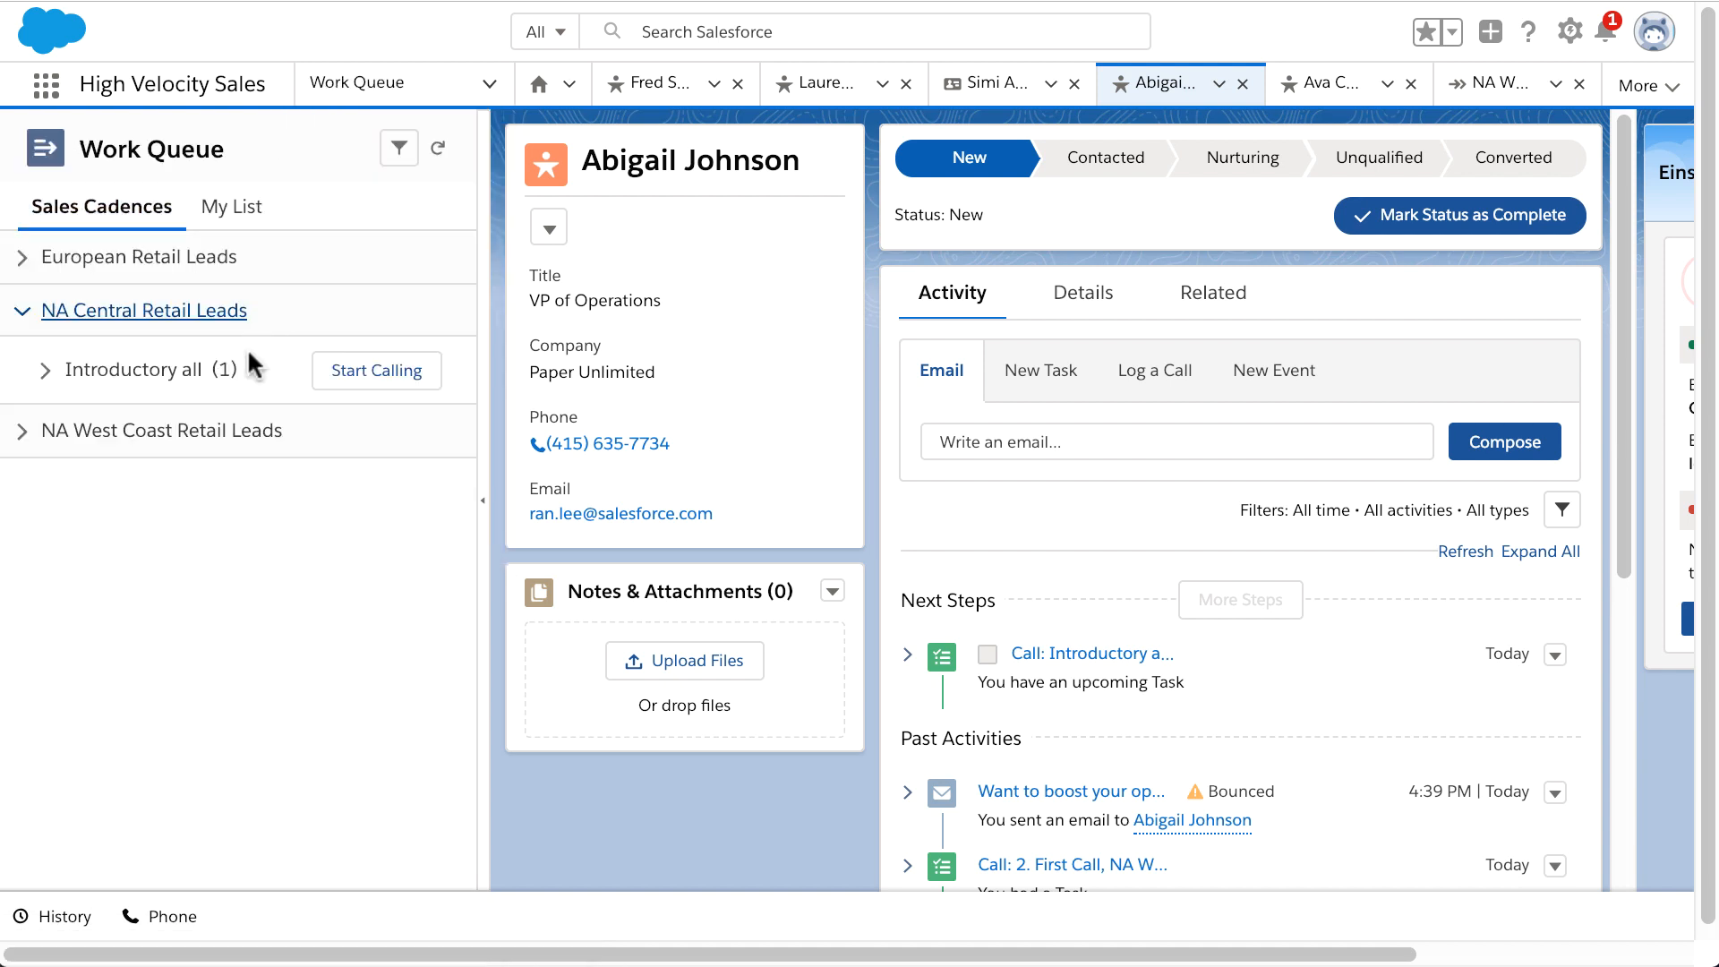
{"action": "left_click", "coordinate": [135, 382]}
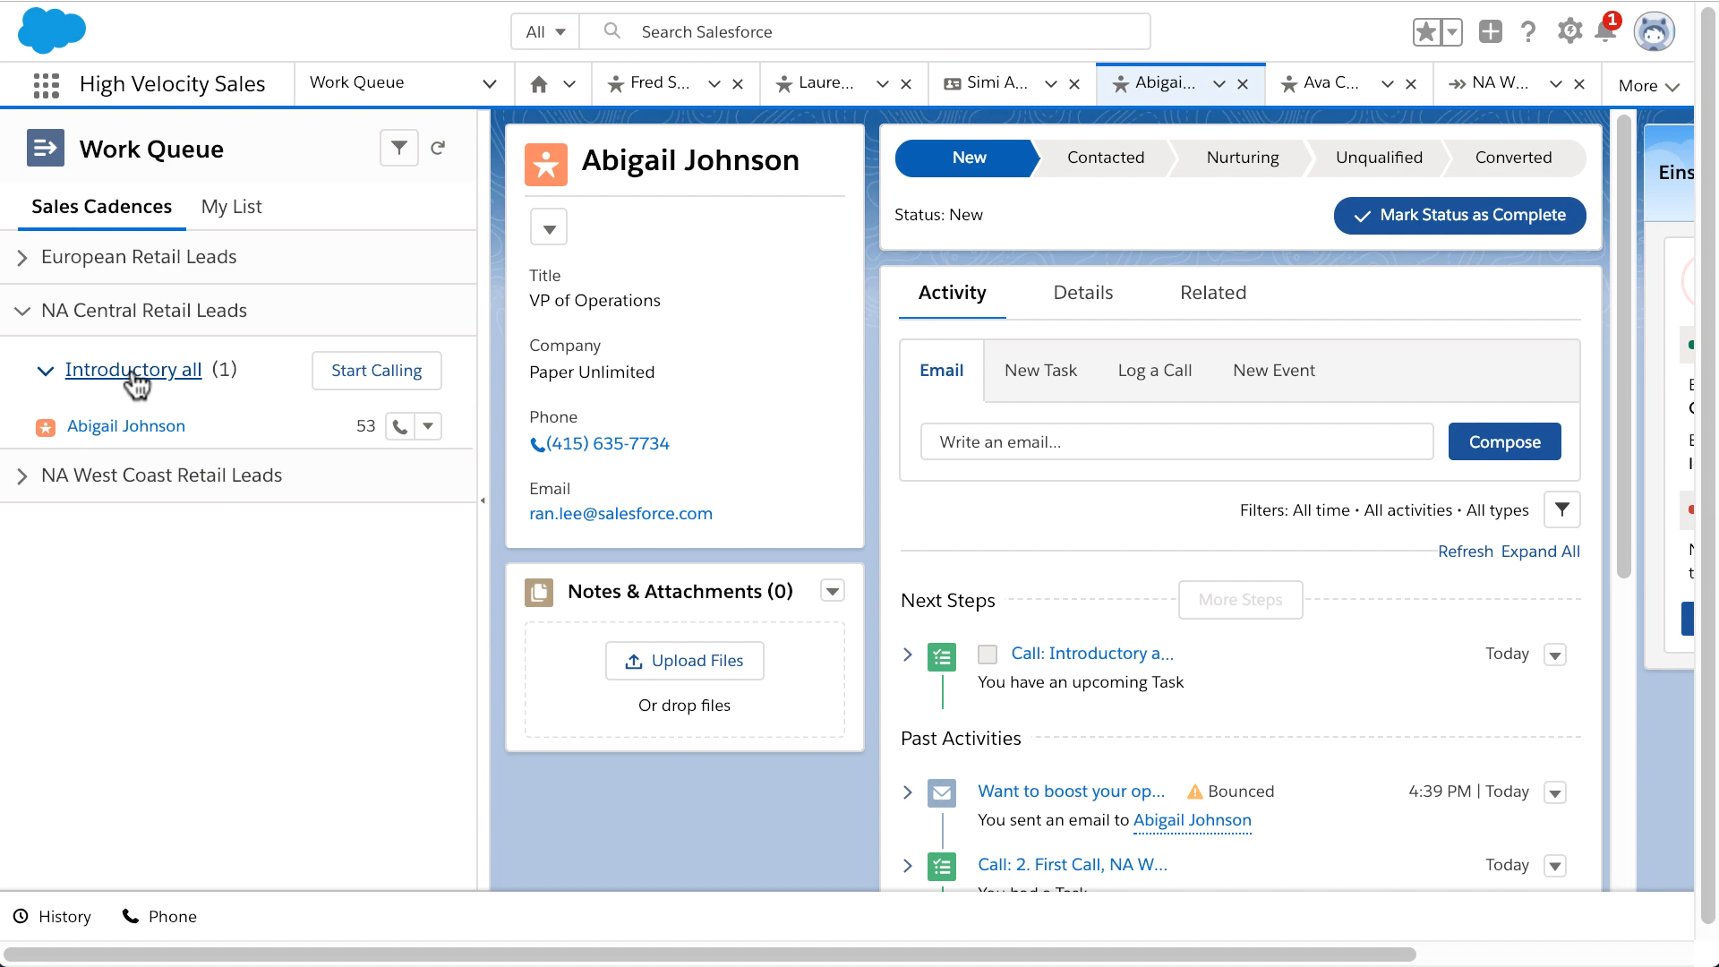
{"action": "left_click", "coordinate": [45, 86]}
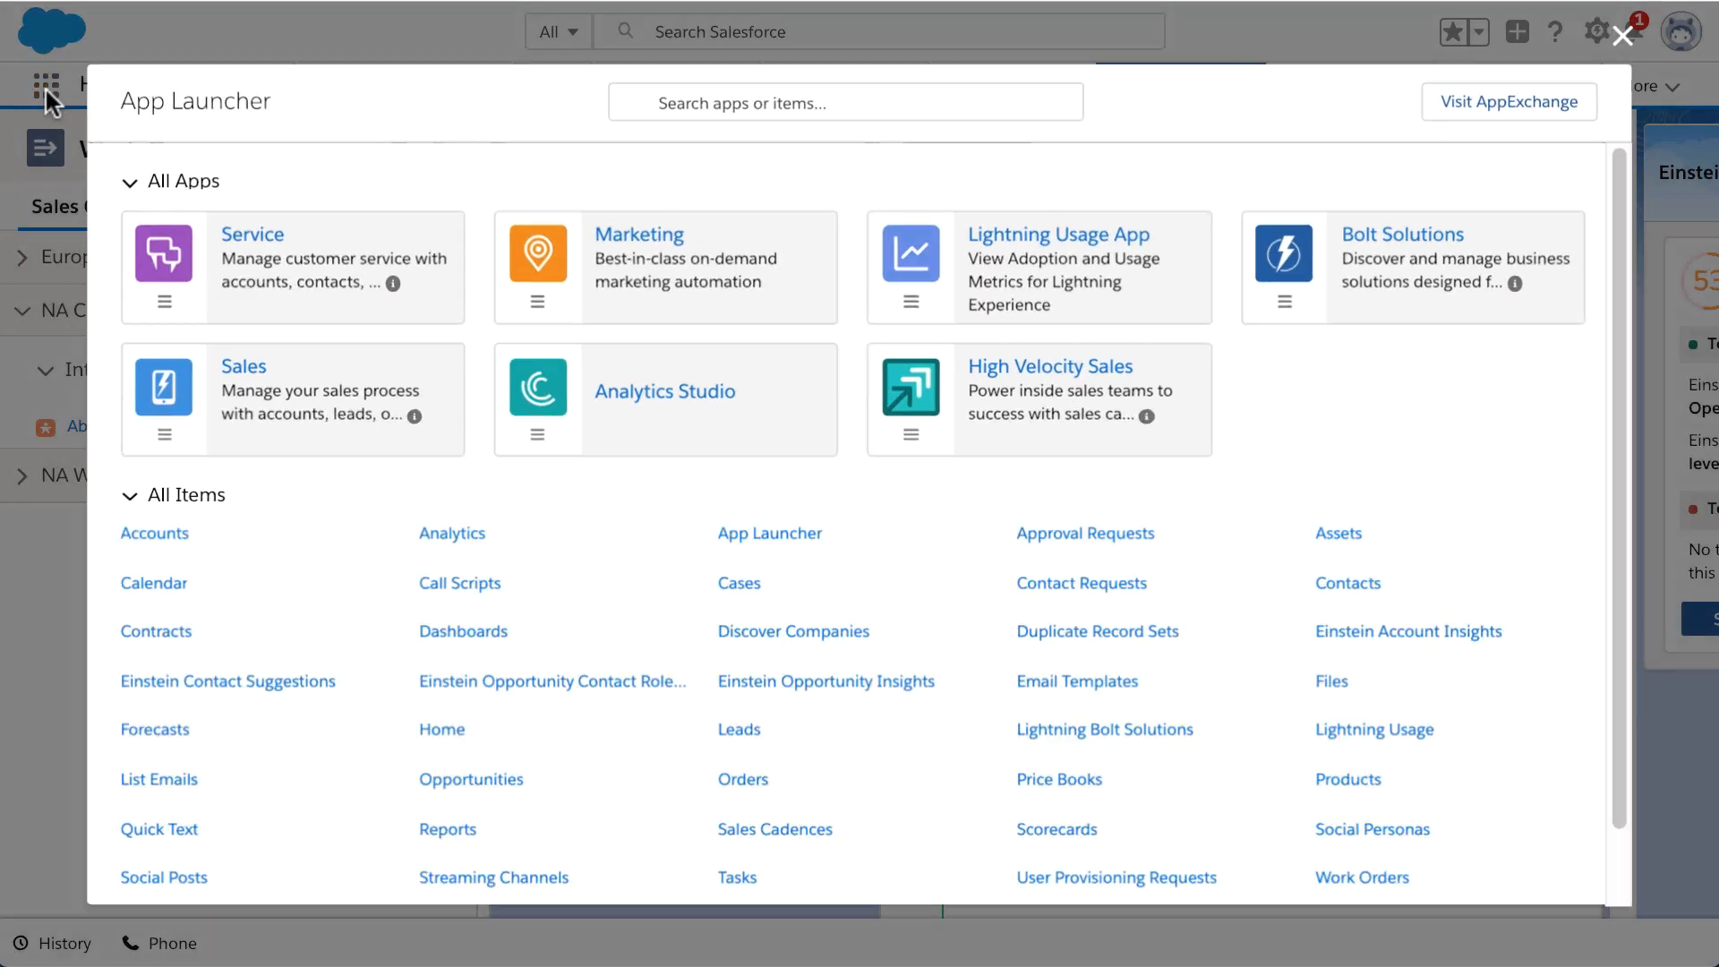
Step: Switch to the Sales app and open the NA Central Retail Leads record from Sales Cadences
{"action": "left_click", "coordinate": [330, 404]}
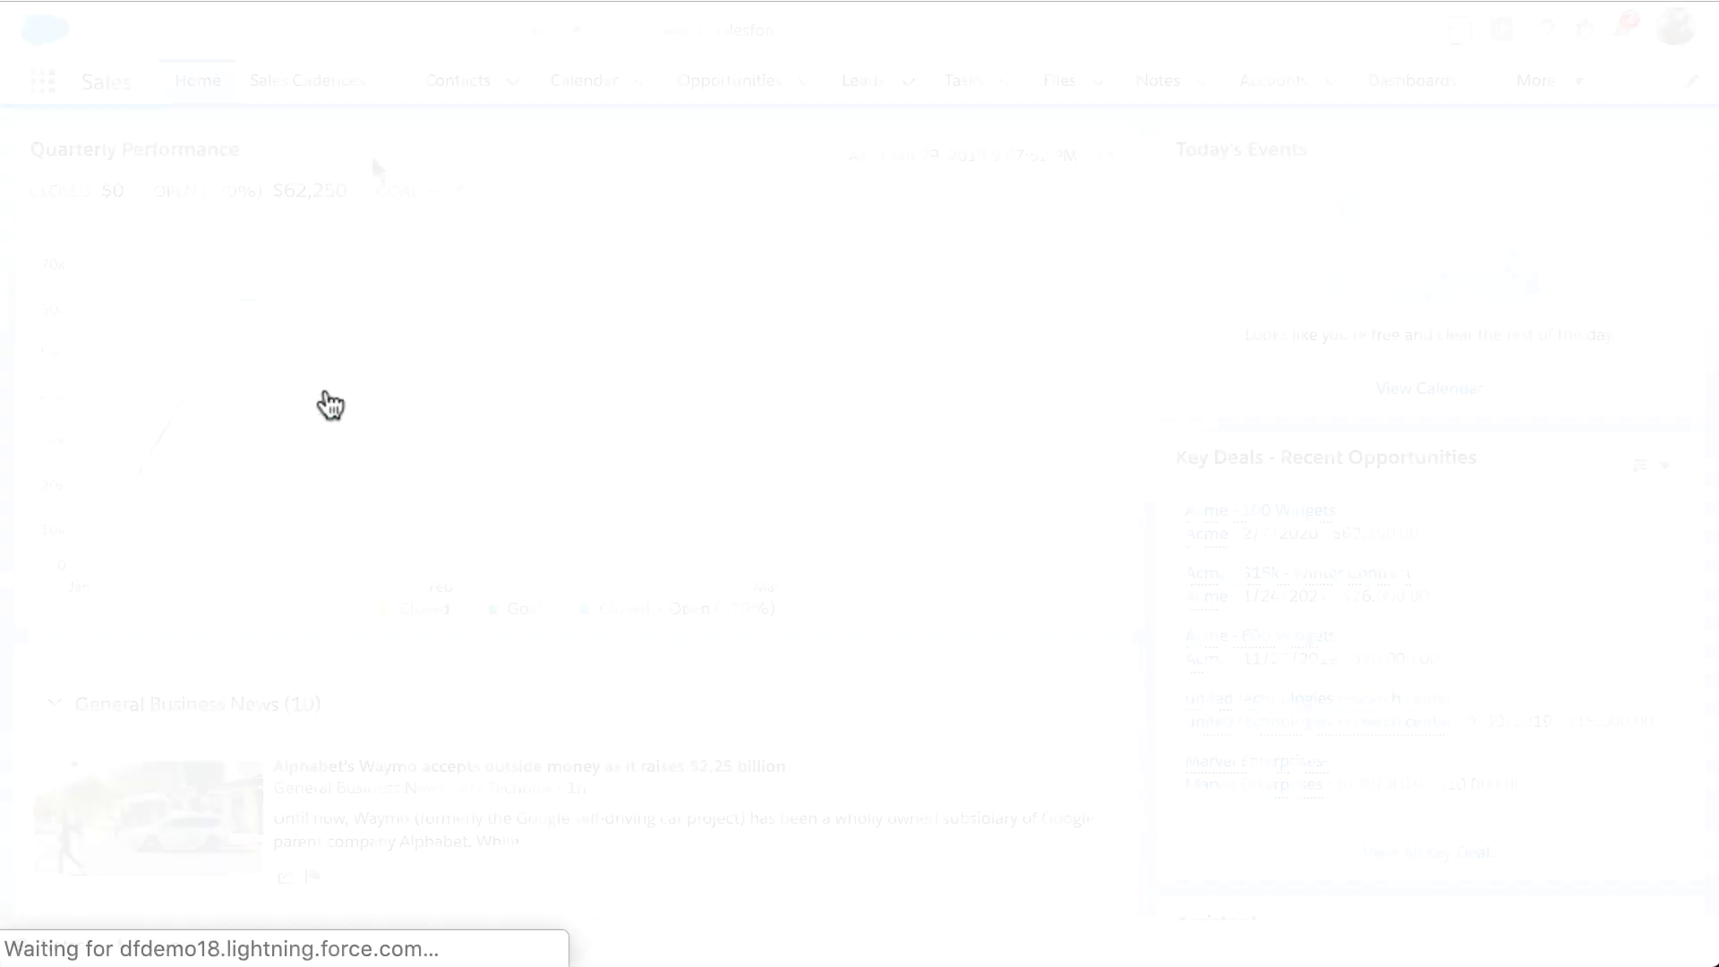
{"action": "left_click", "coordinate": [337, 100]}
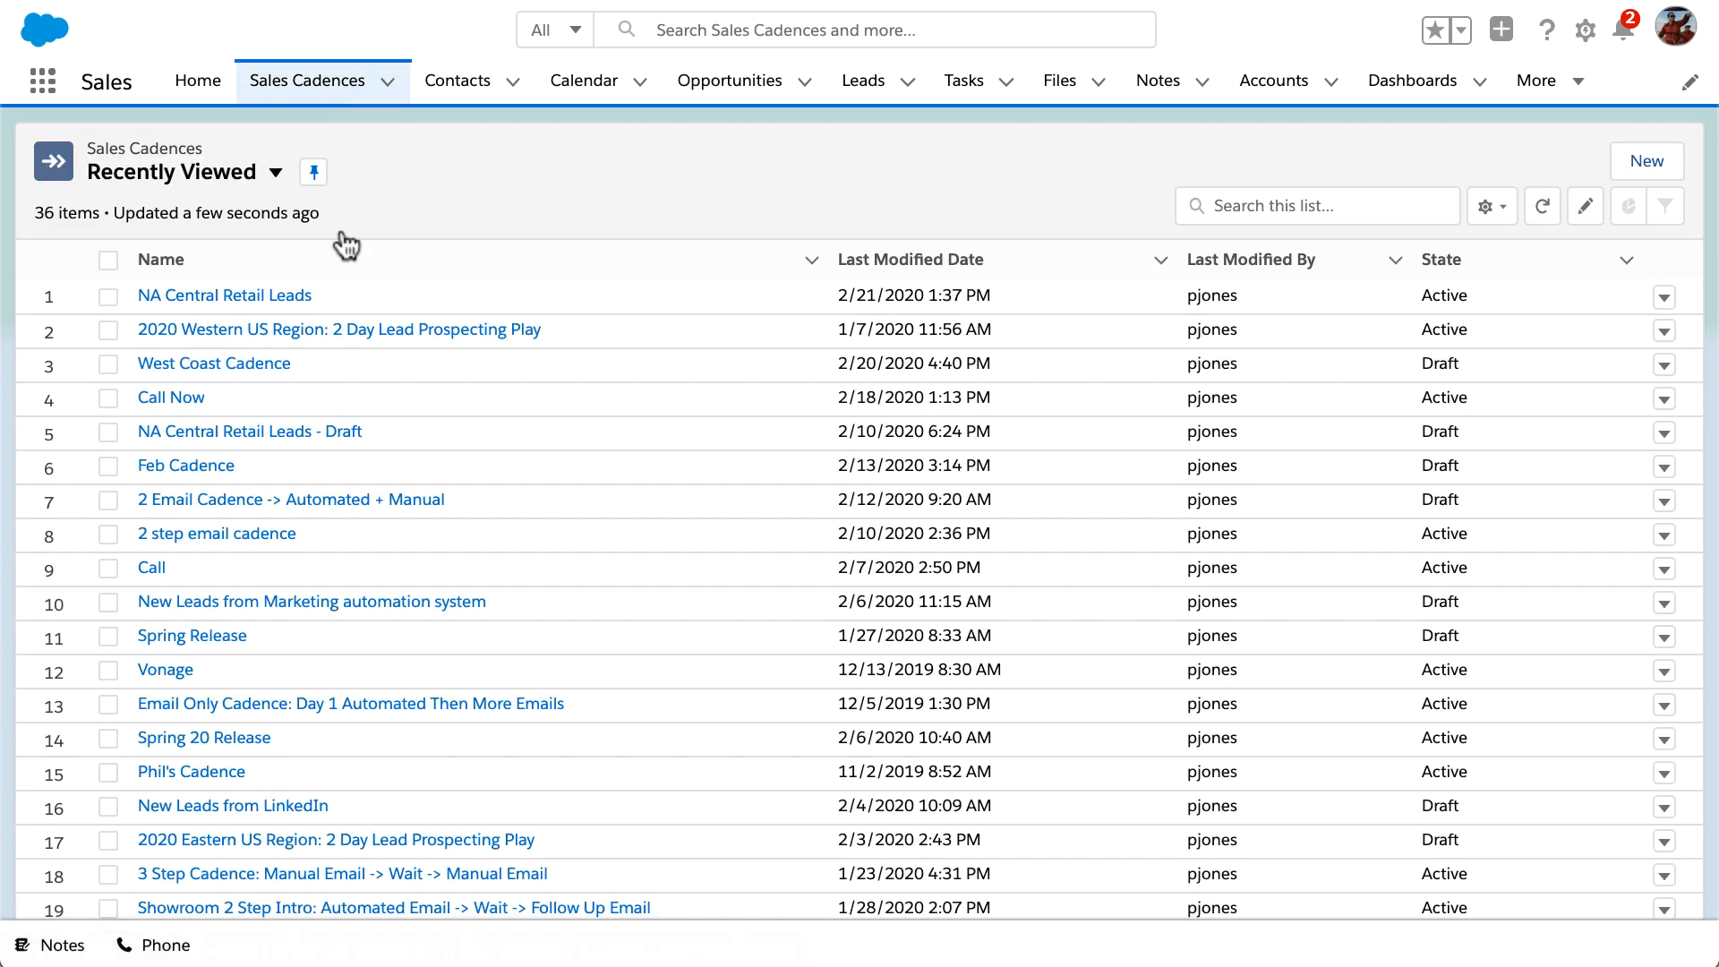
{"action": "left_click", "coordinate": [303, 298]}
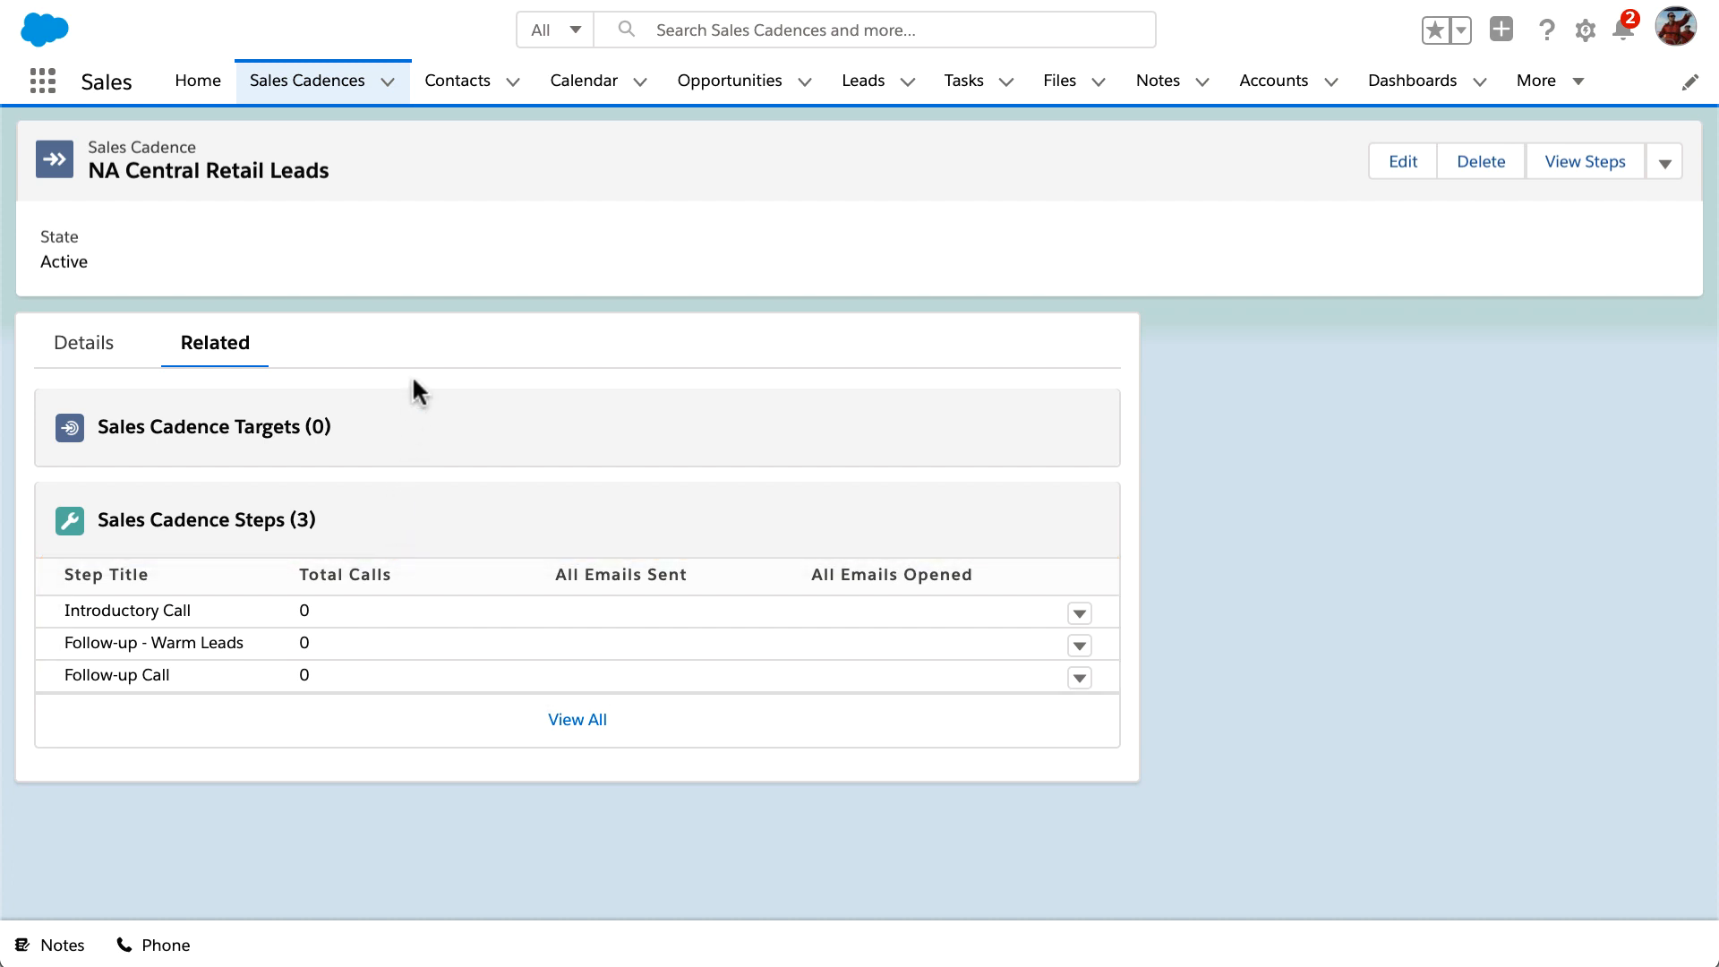
Step: Add the Universal Technologies and 3C Systems contacts to the NA Central Retail Leads cadence
{"action": "left_click", "coordinate": [457, 90]}
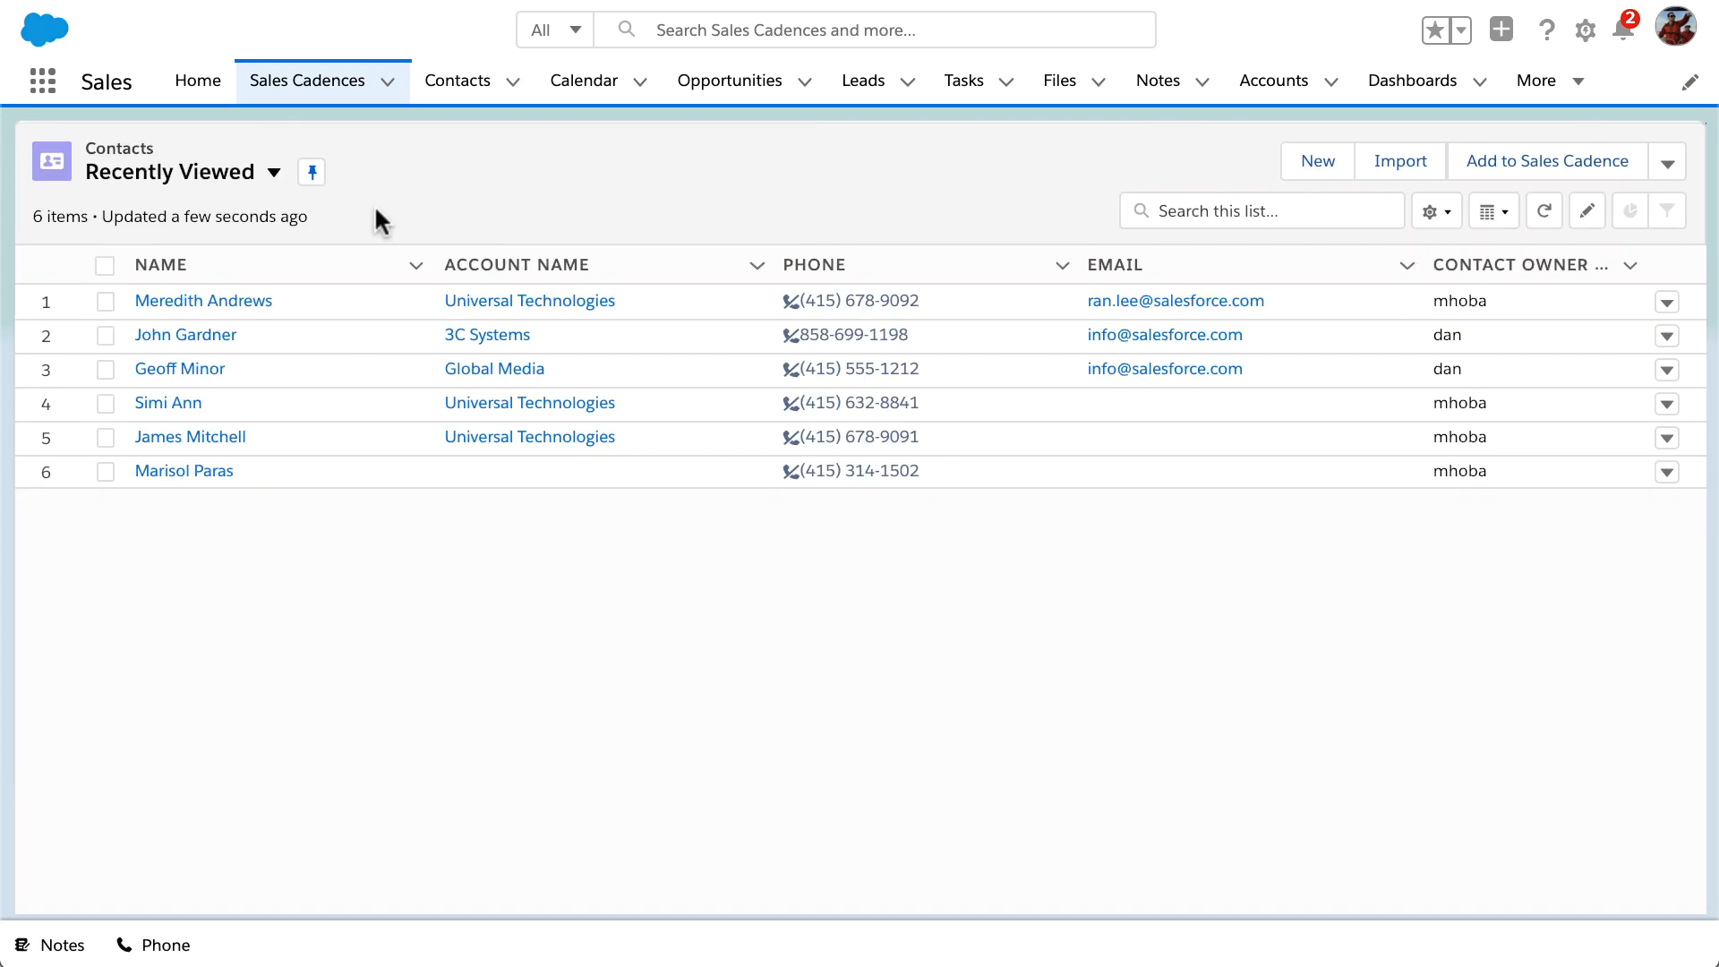
{"action": "left_click", "coordinate": [103, 301]}
{"action": "left_click", "coordinate": [101, 337]}
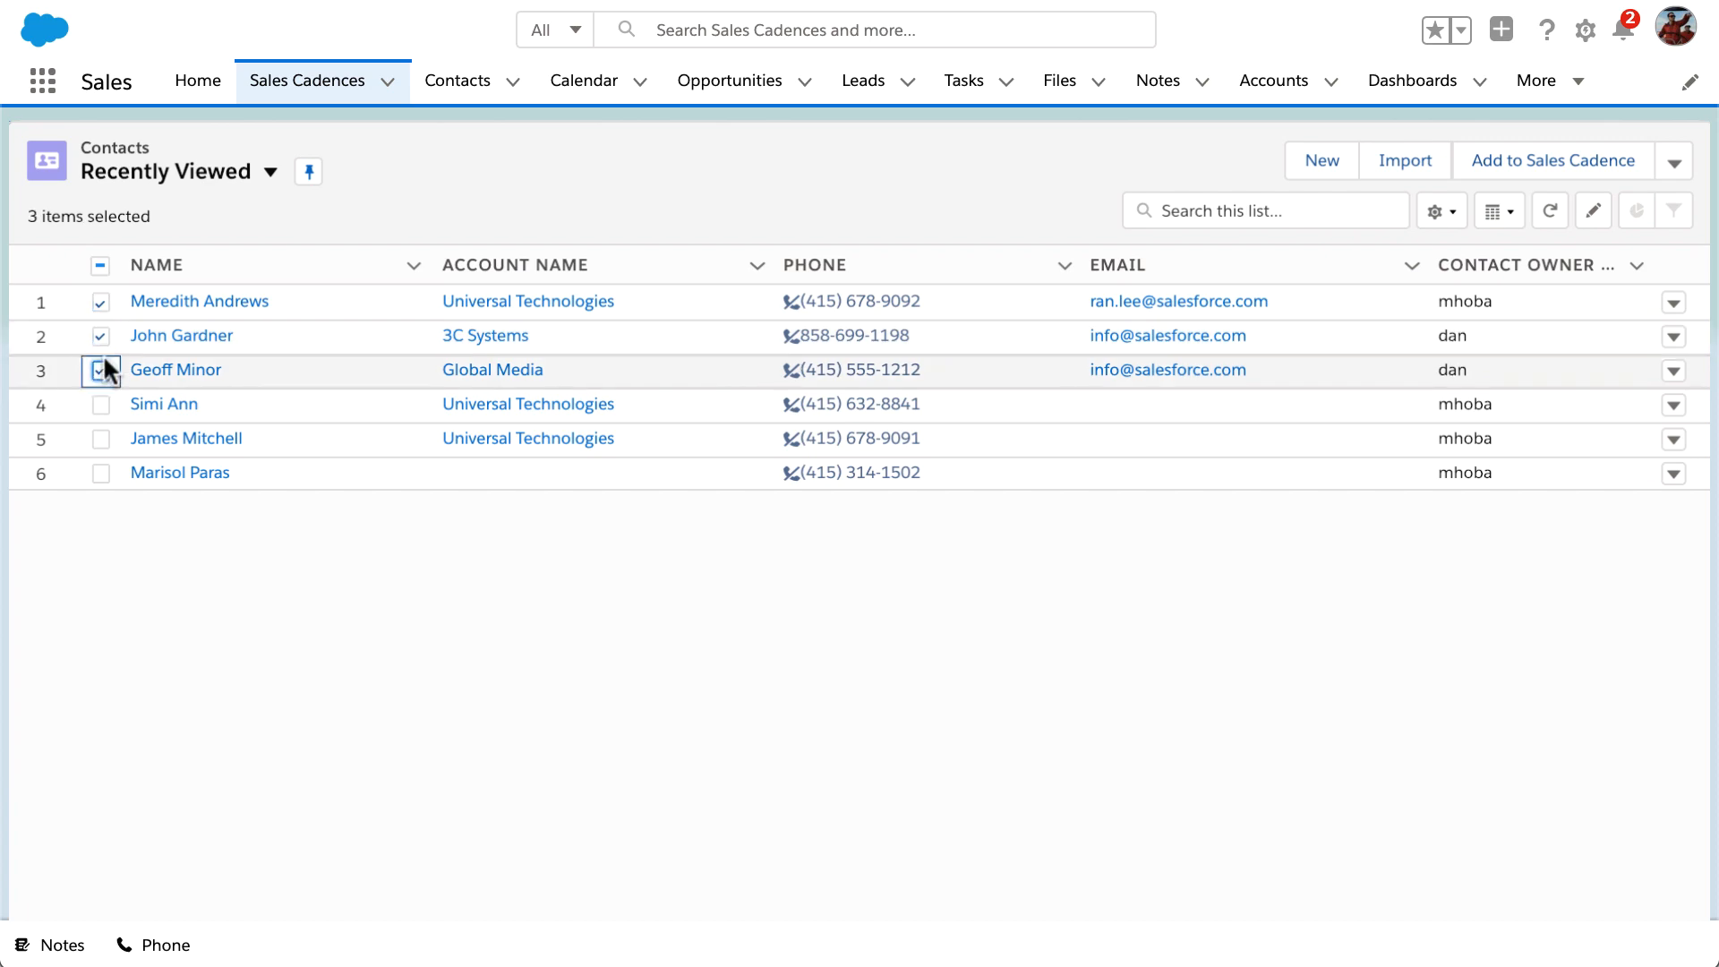
{"action": "left_click", "coordinate": [1512, 161]}
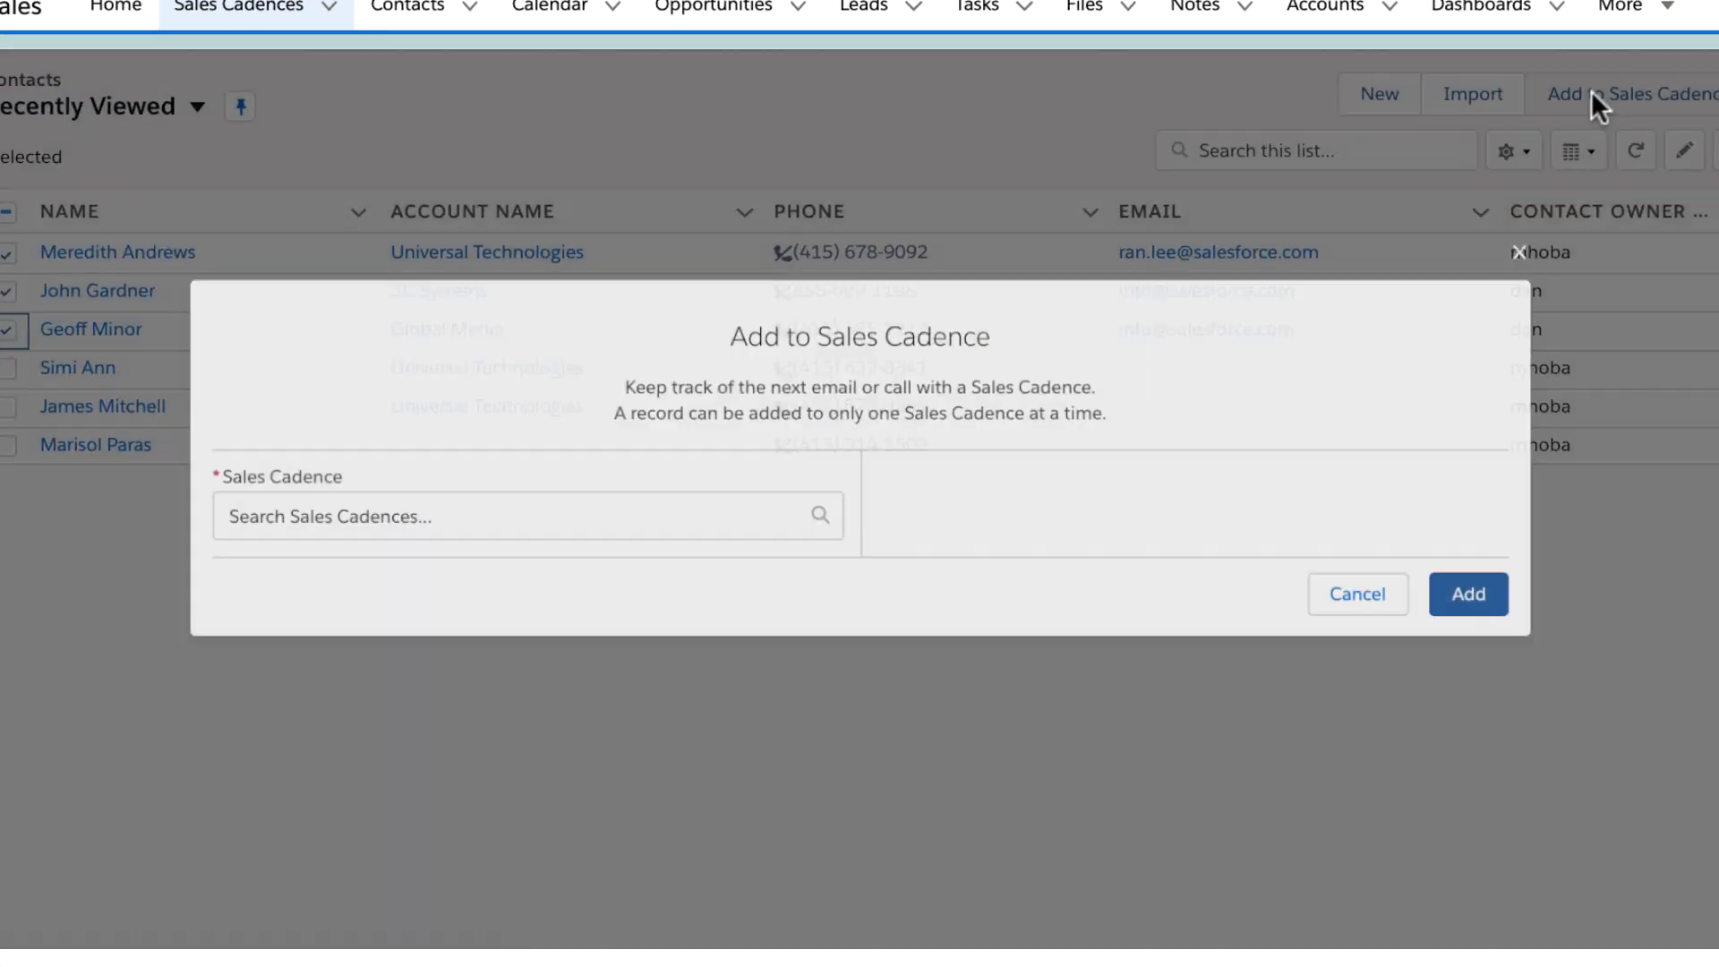
{"action": "left_click", "coordinate": [662, 583]}
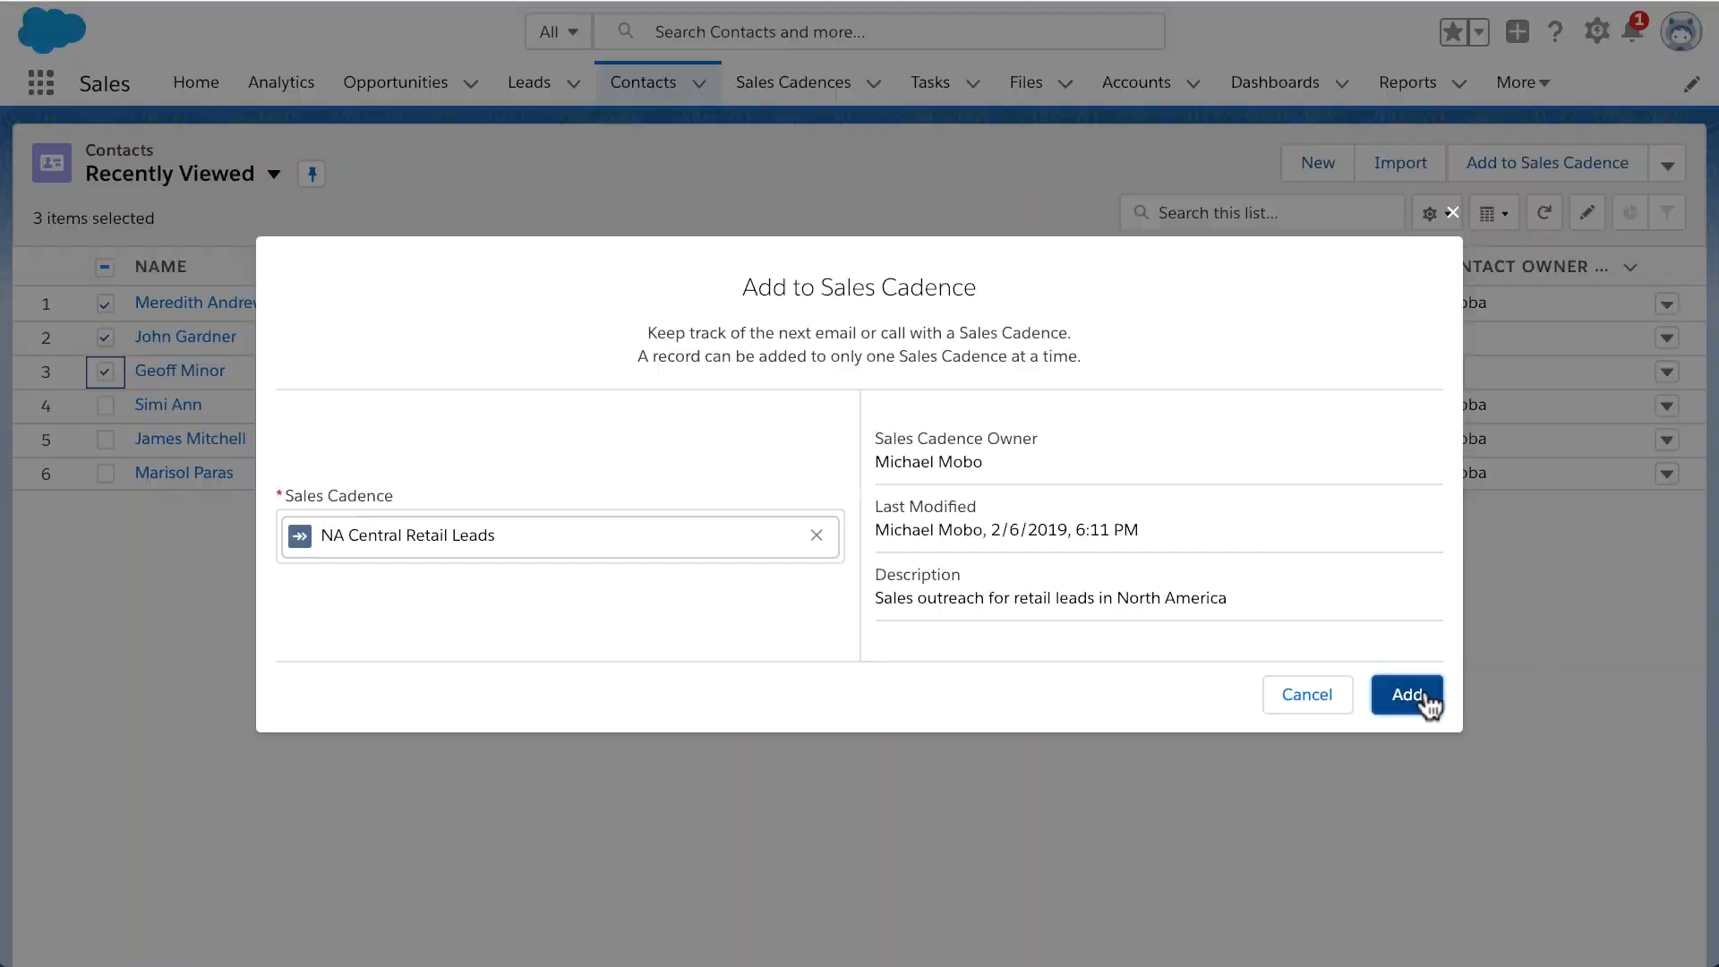
{"action": "left_click", "coordinate": [1535, 696]}
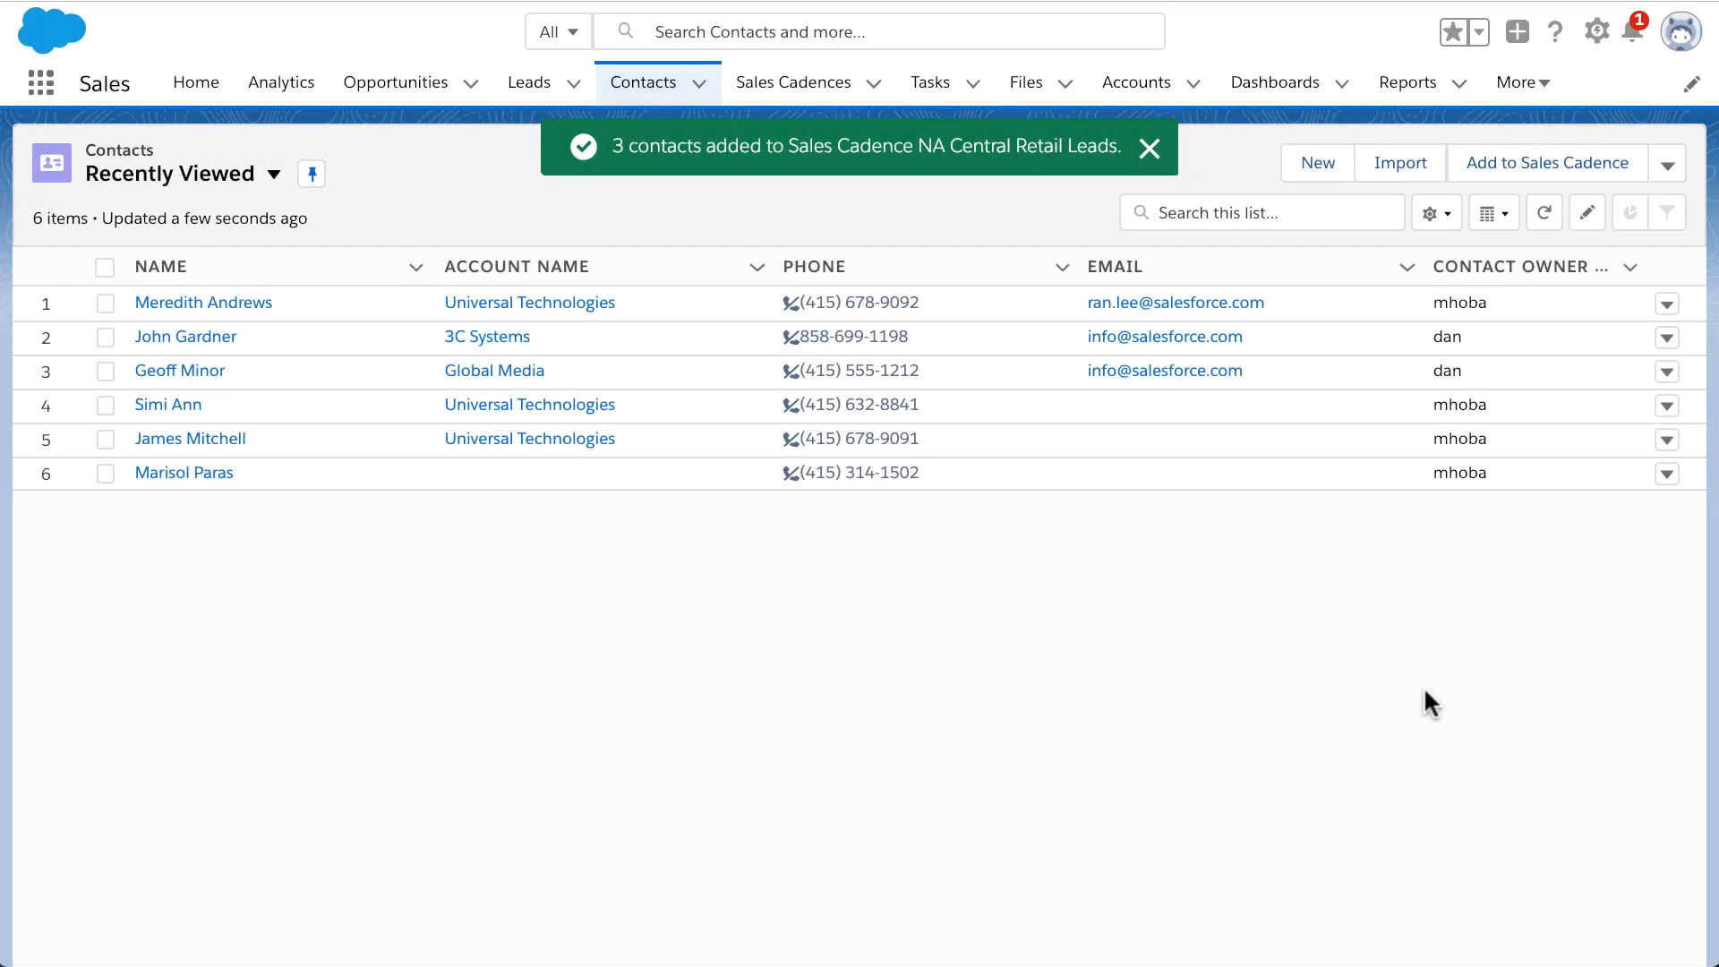
Step: Open the Sales Cadence Engagement Report from All Reports
{"action": "left_click", "coordinate": [1405, 104]}
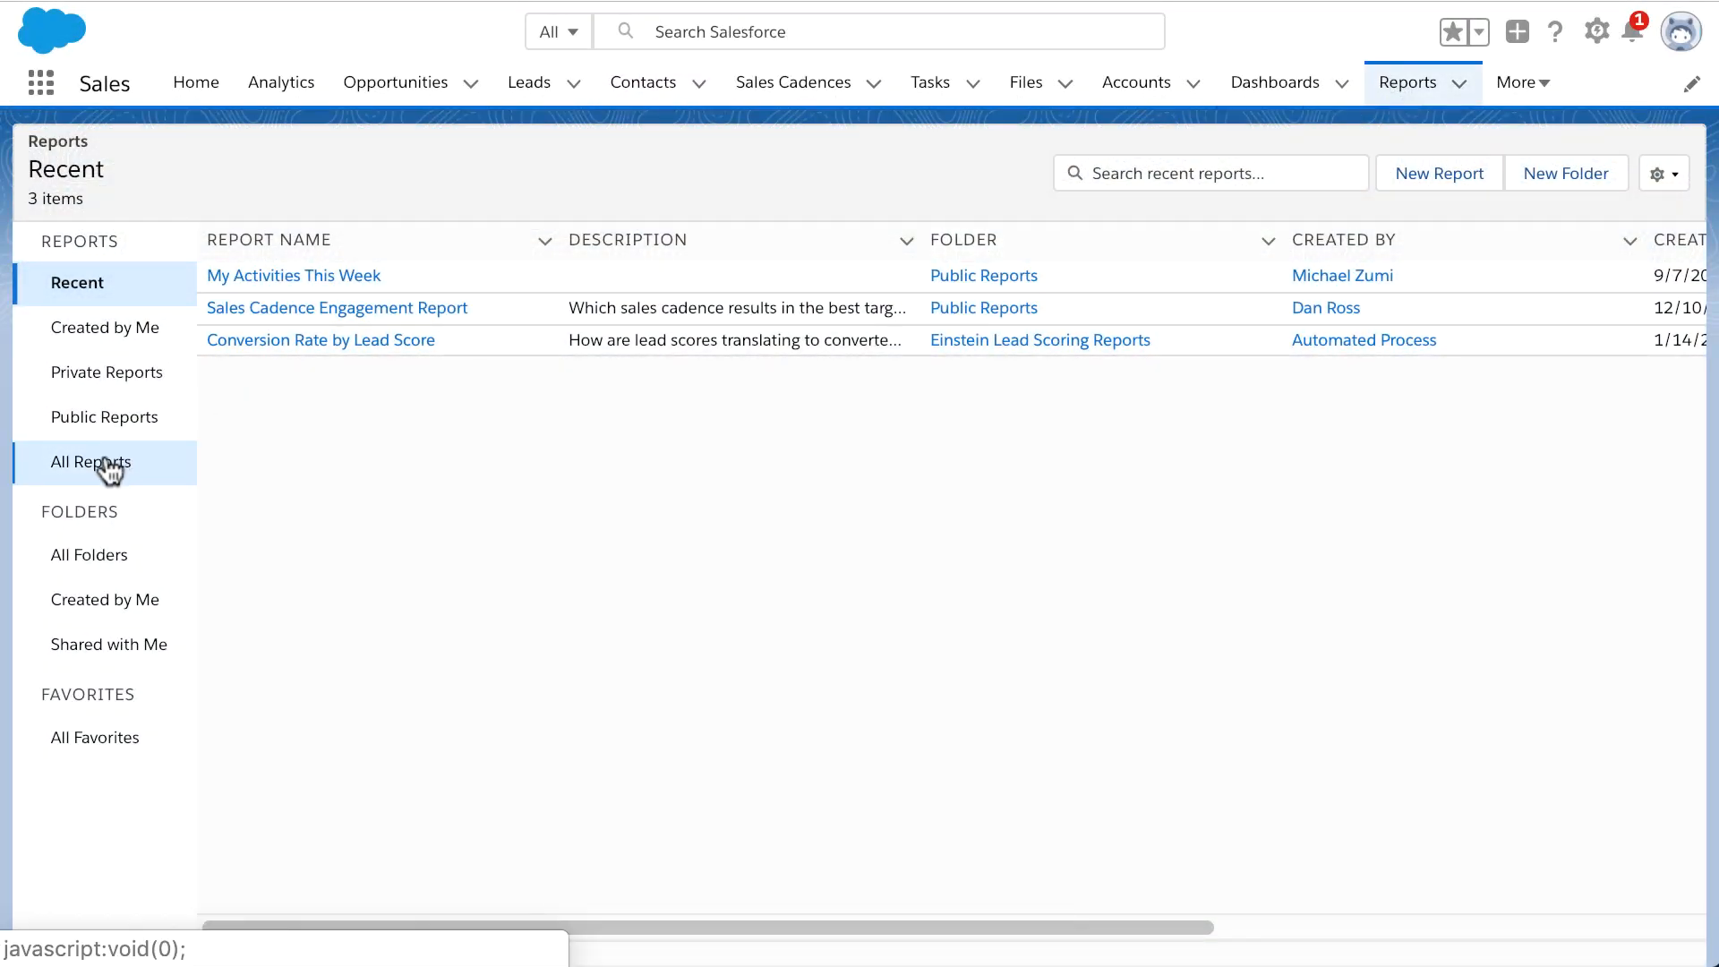
{"action": "left_click", "coordinate": [104, 458]}
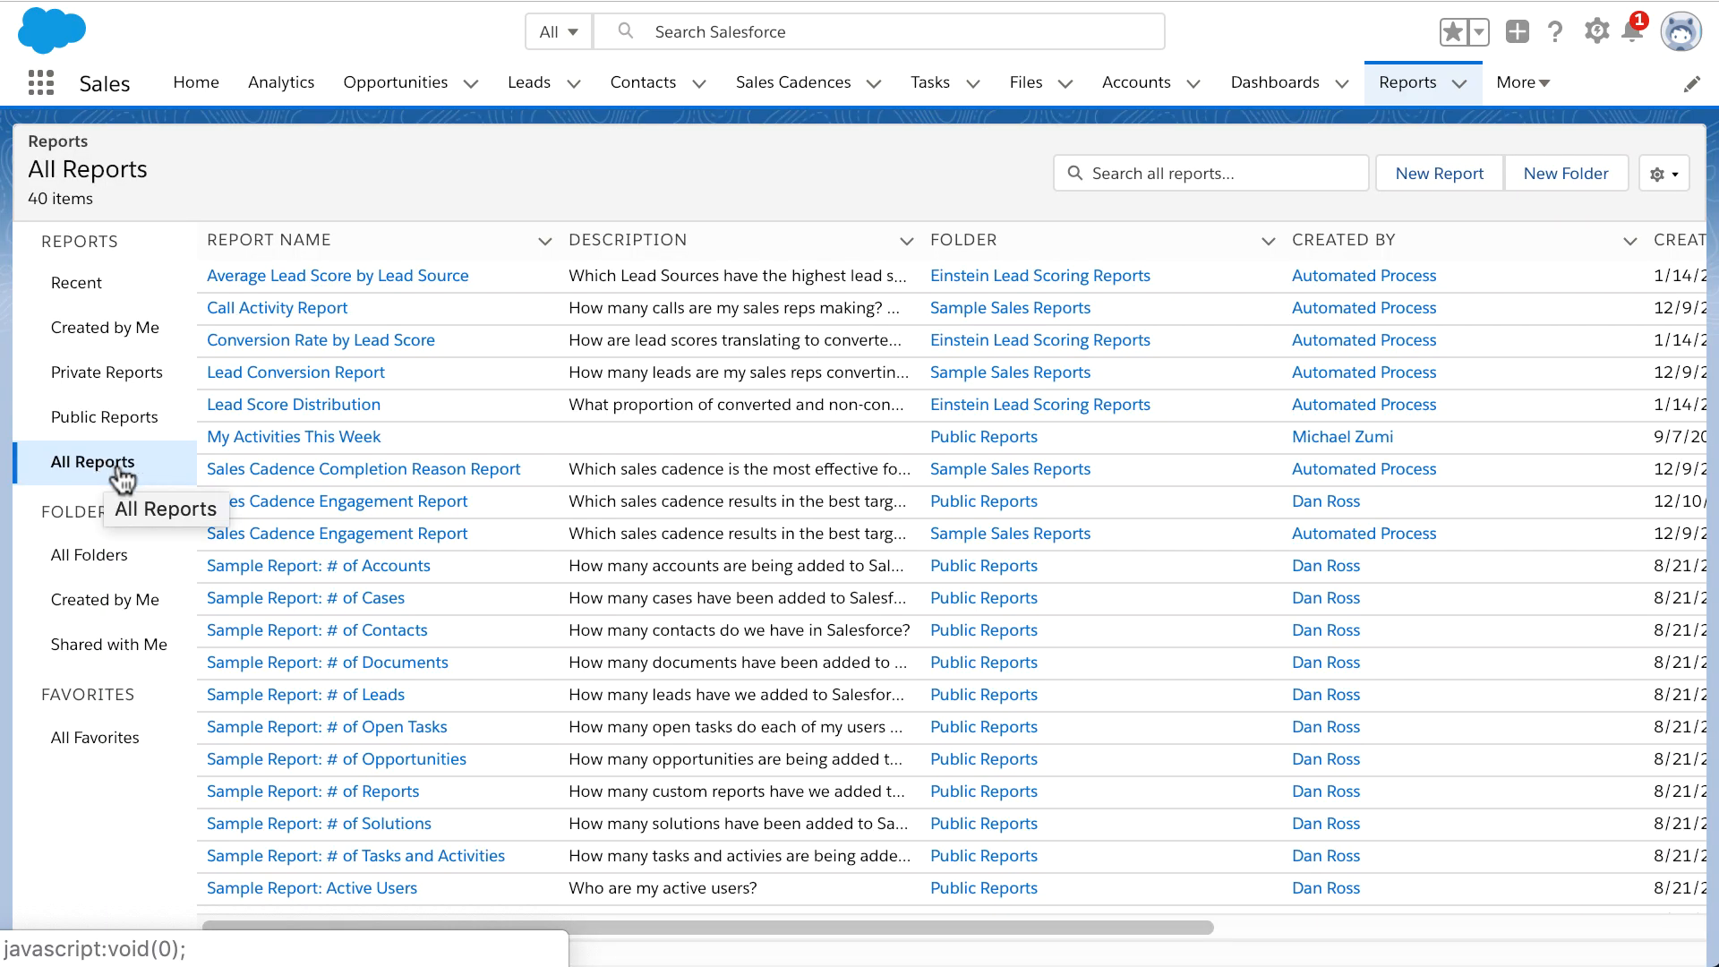
{"action": "left_click", "coordinate": [268, 502]}
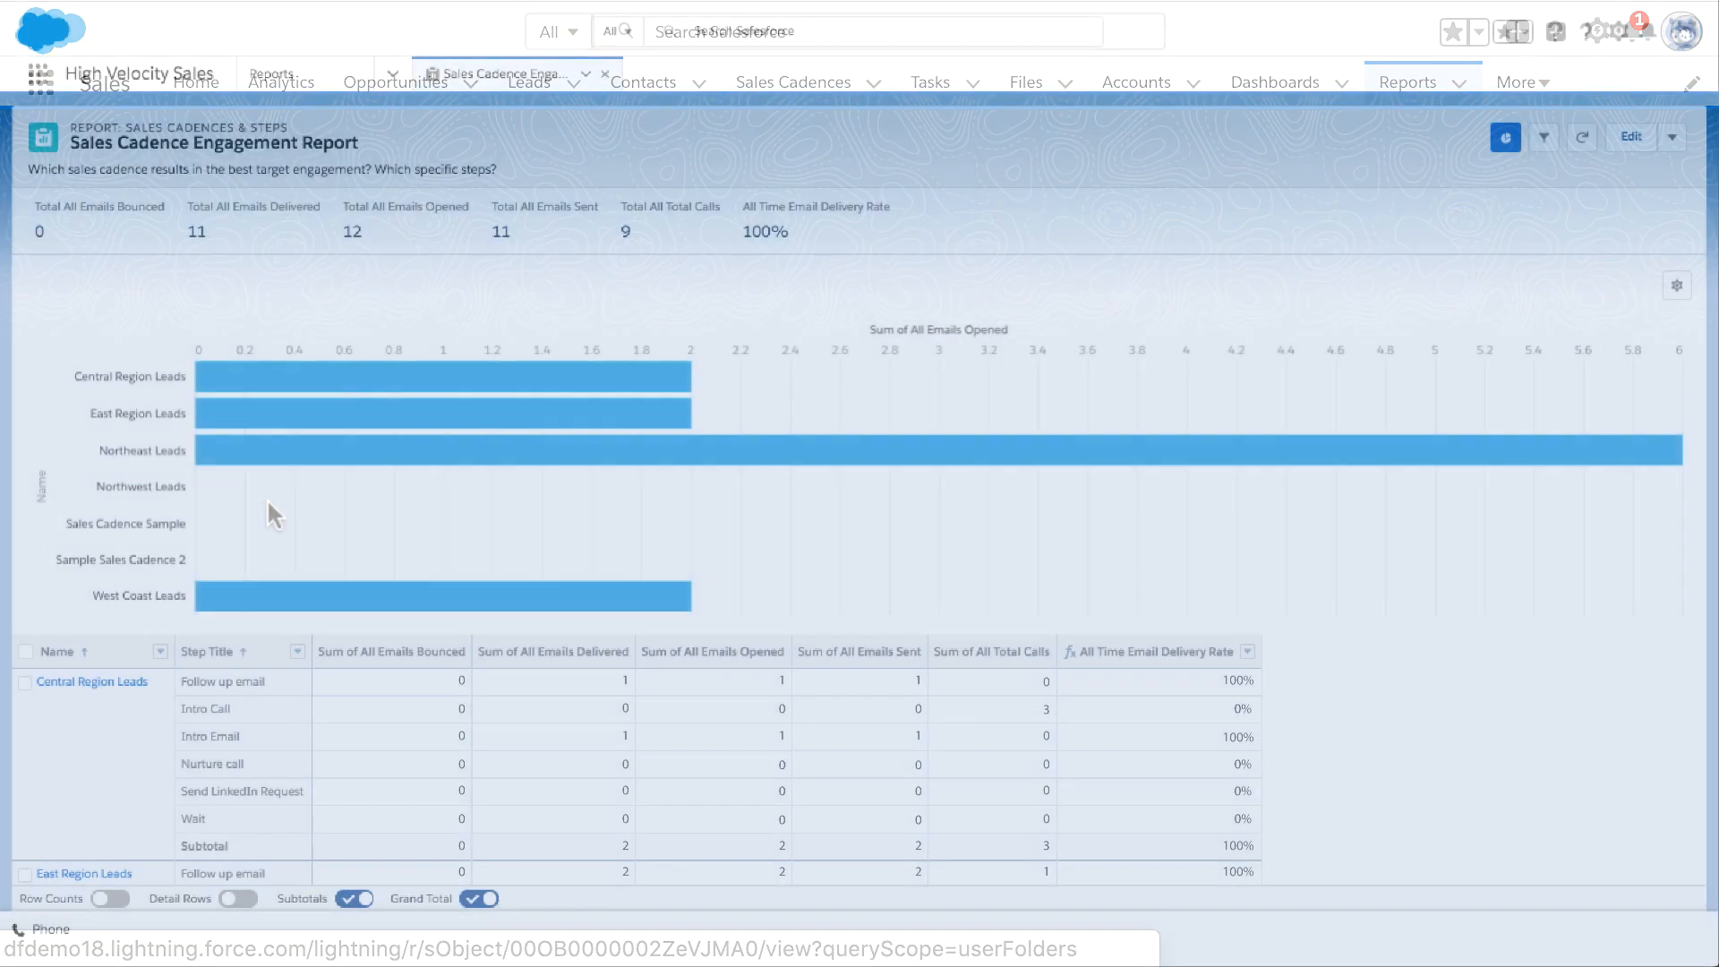